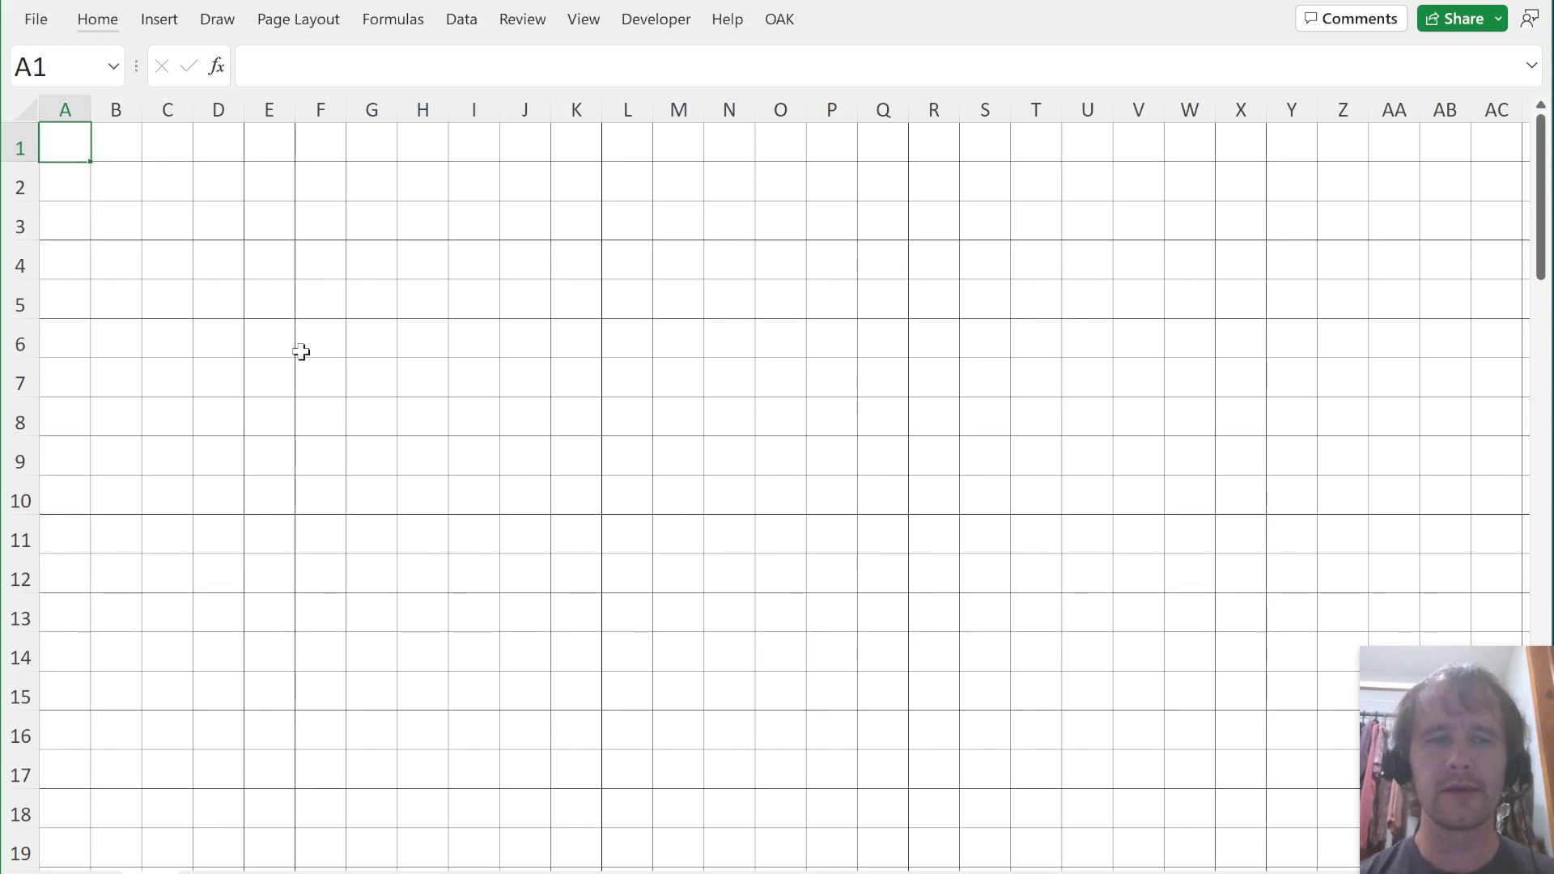
Step: Select A1:V18 as a grid and step through neighbouring cells to demonstrate walking
left_click_drag(65, 142, 1138, 801)
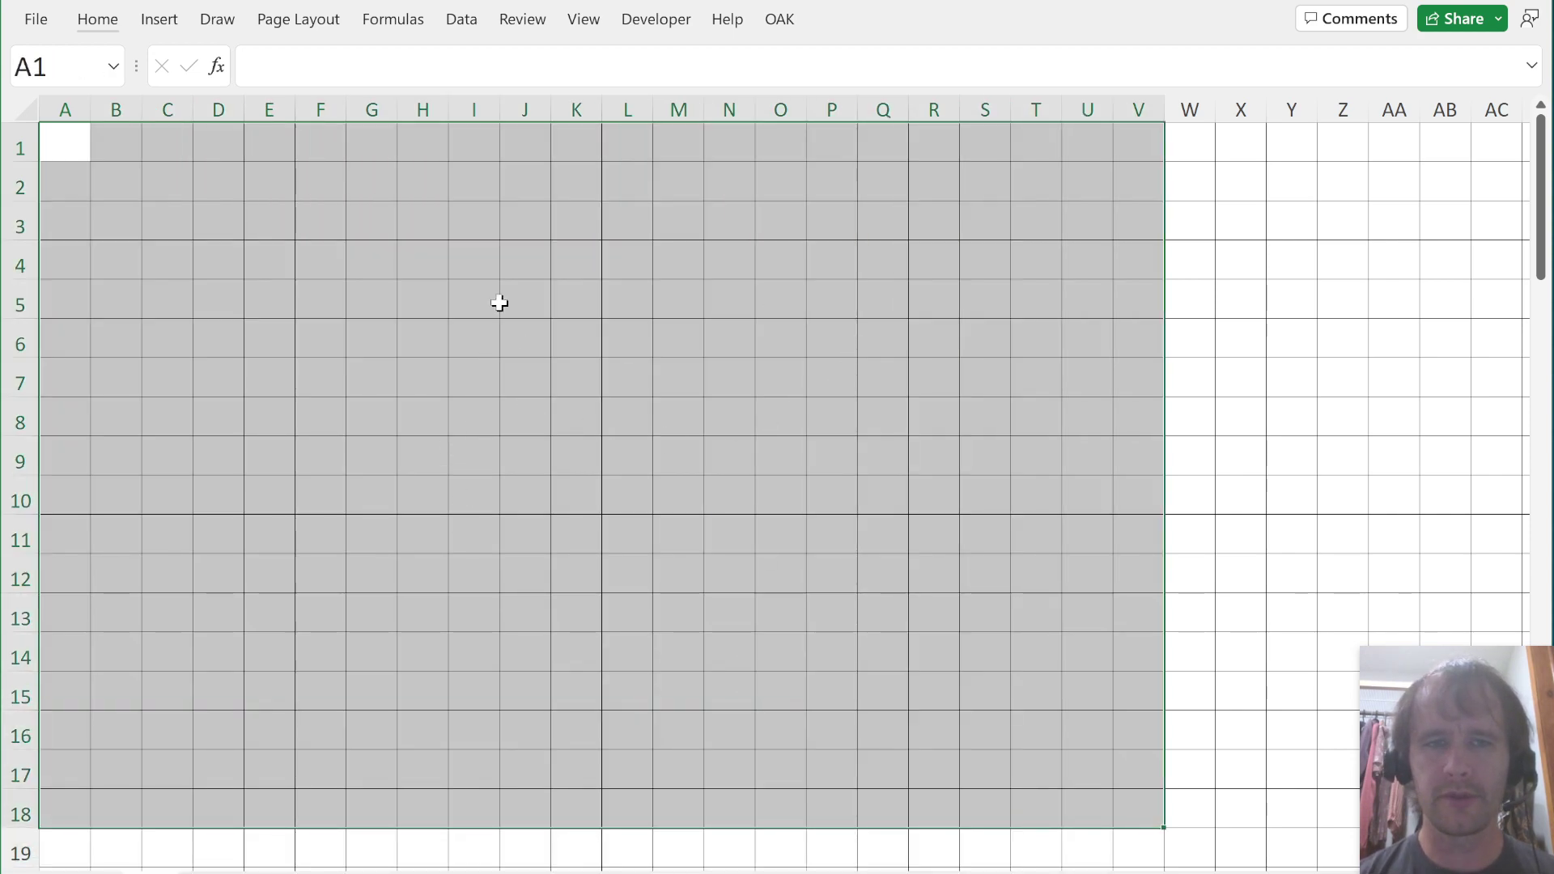
left_click(58, 139)
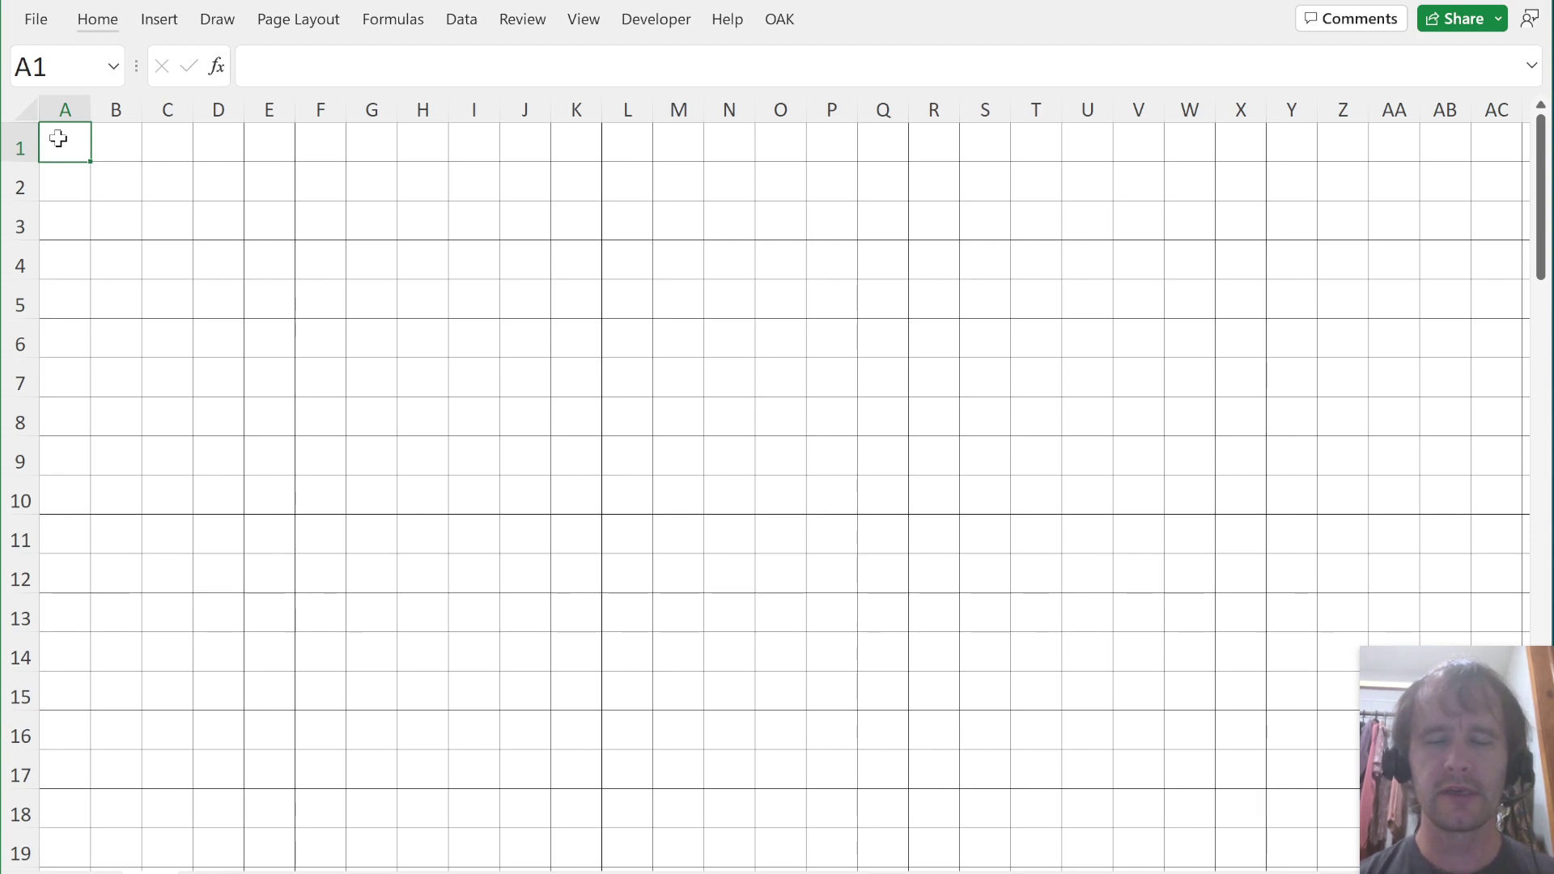
key("Down")
key("Right")
key("Right")
key("Down")
key("Down")
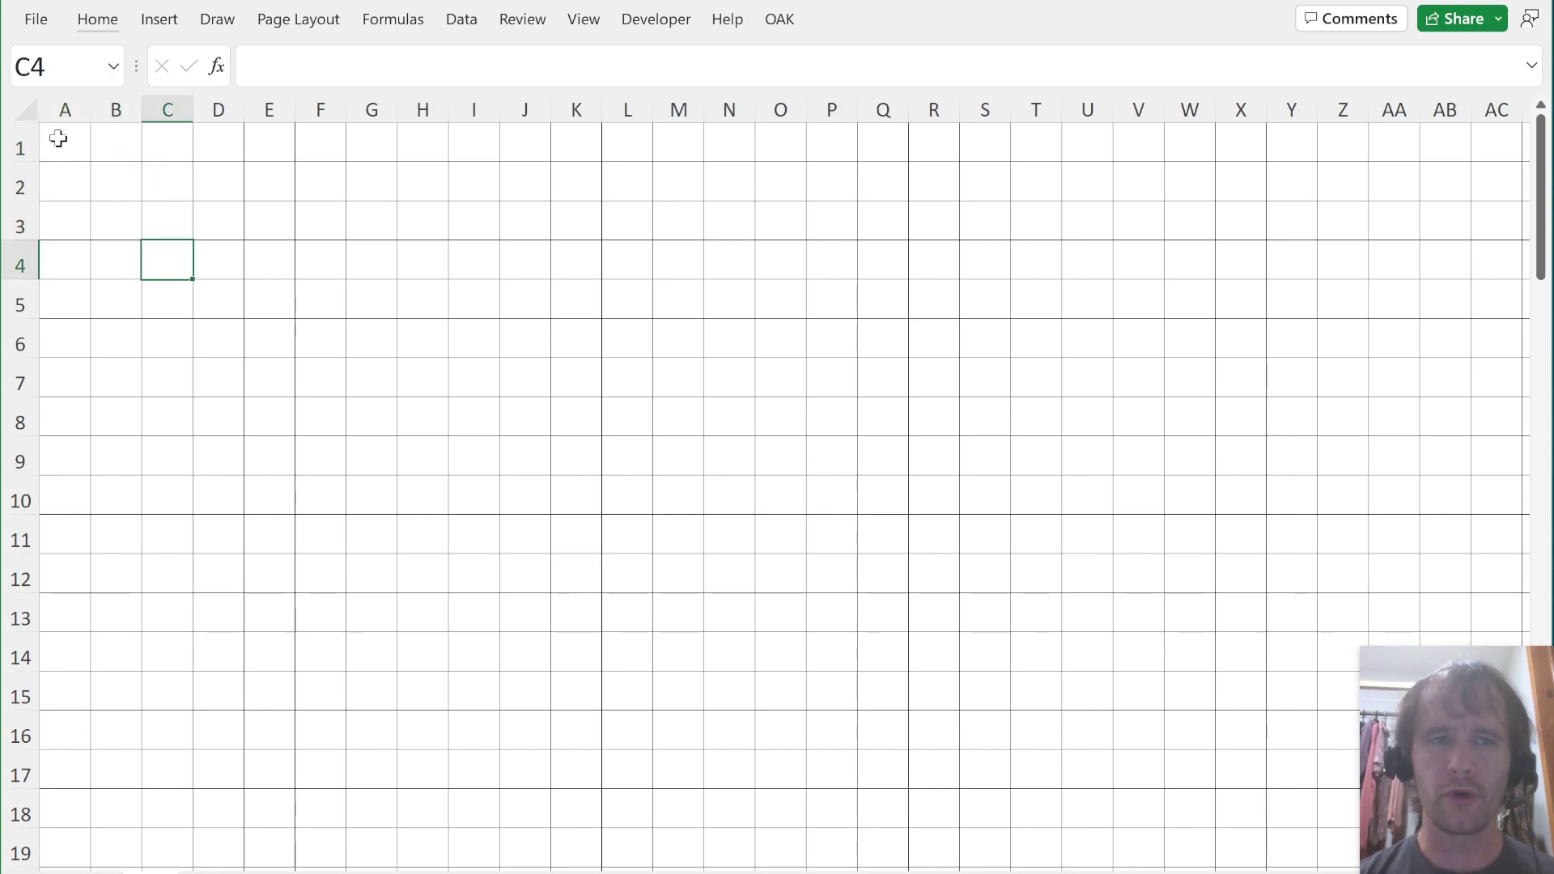
key("Right")
key("Right")
key("Right")
key("Down")
key("Down")
key("Down")
key("Right")
key("Right")
key("Right")
key("Up")
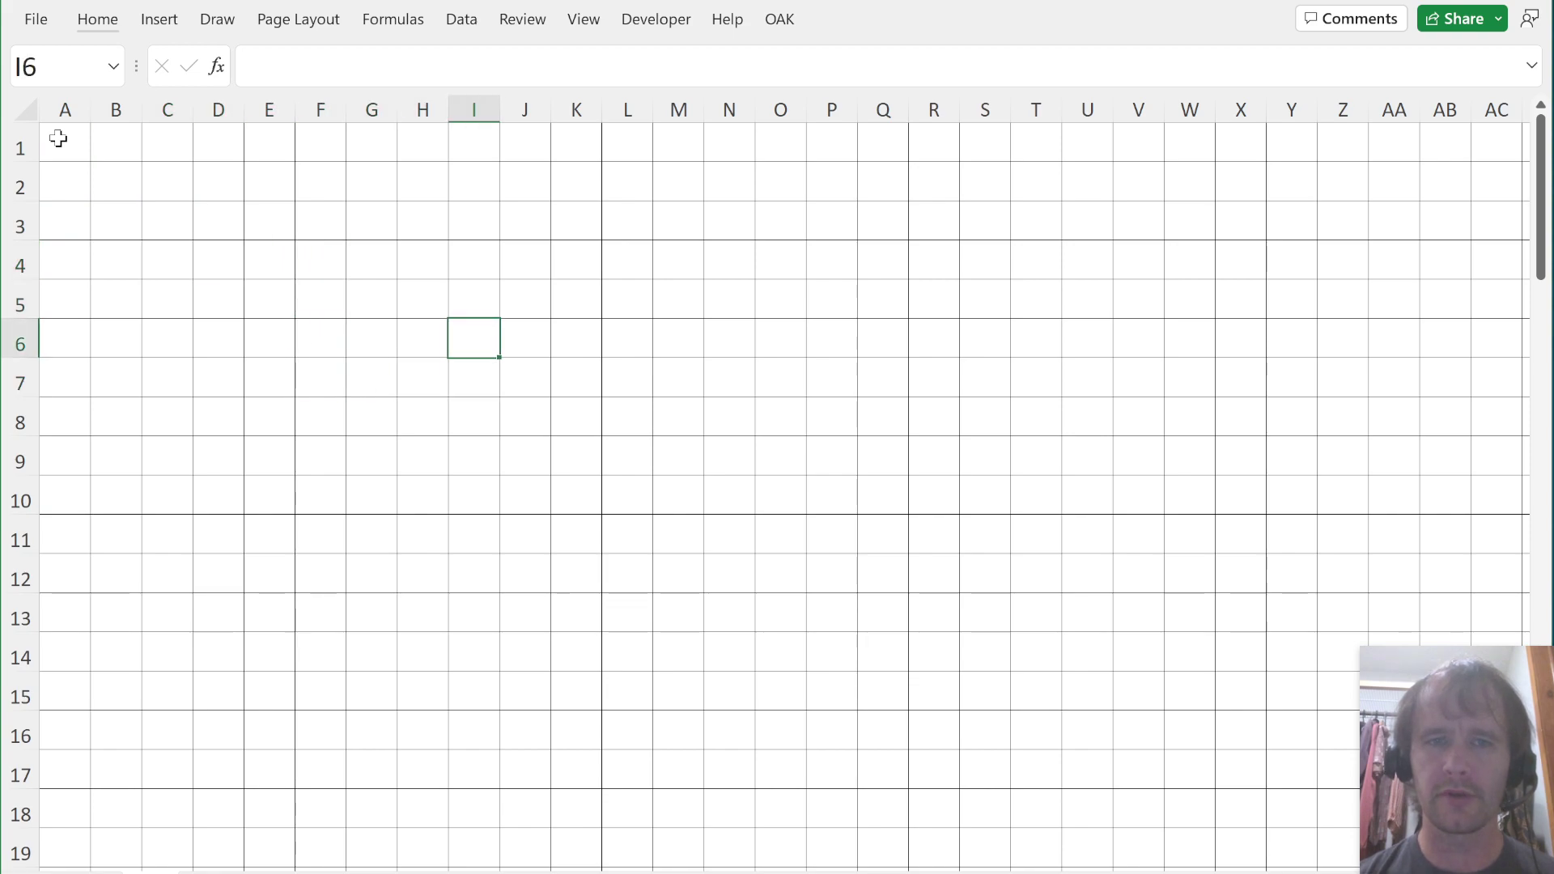
key("Up")
key("Up")
key("Right")
key("Right")
key("Right")
key("Up")
key("Up")
key("Left")
key("Left")
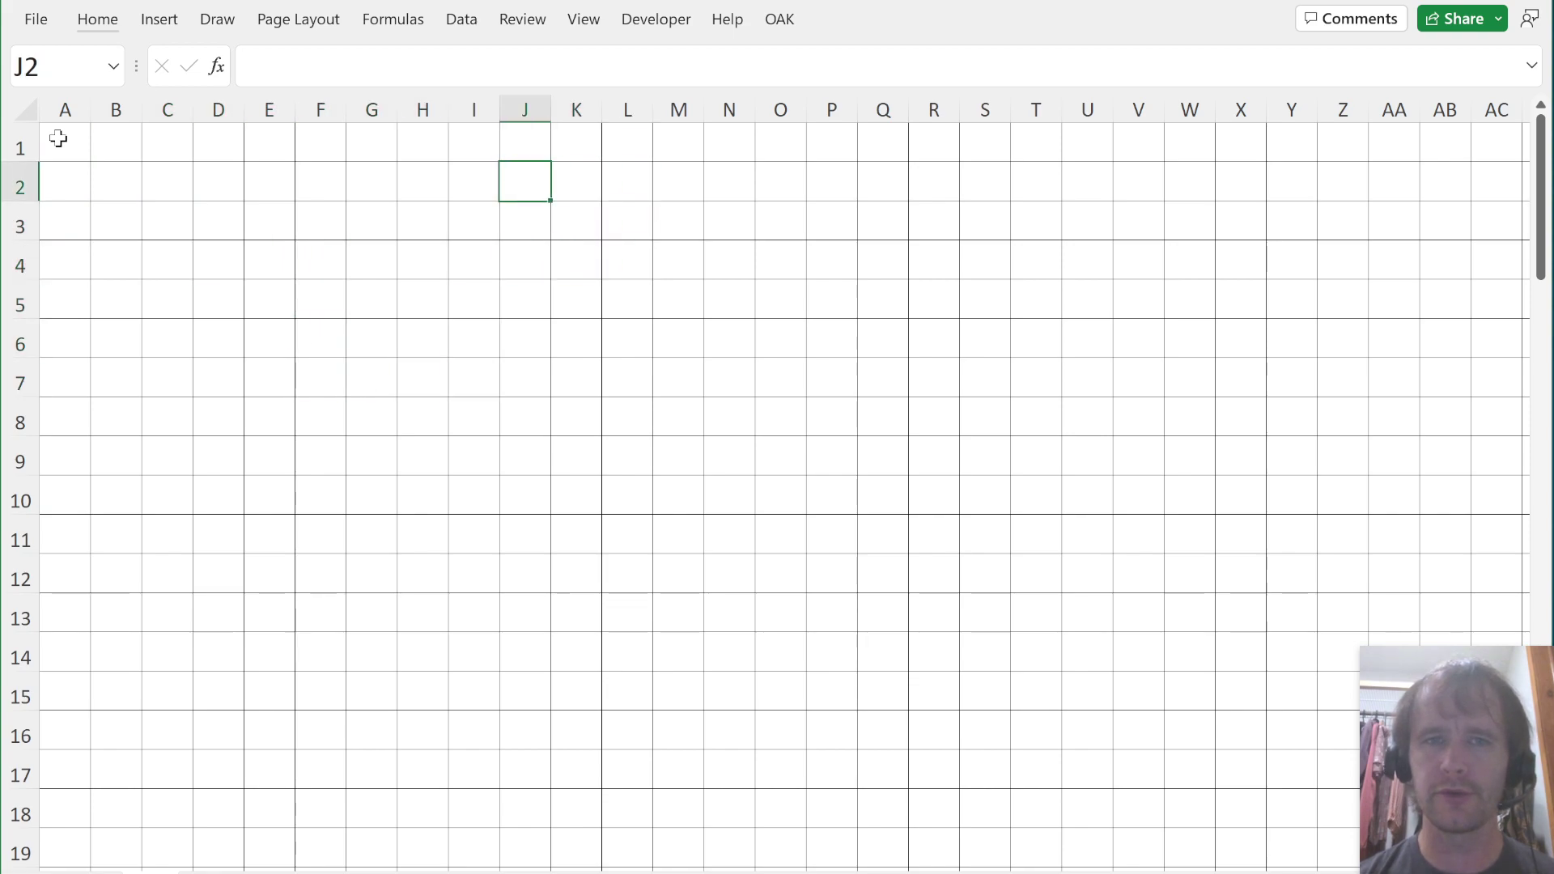
key("Left")
key("Down")
key("Down")
key("Left")
key("Left")
key("Up")
key("ctrl+Home")
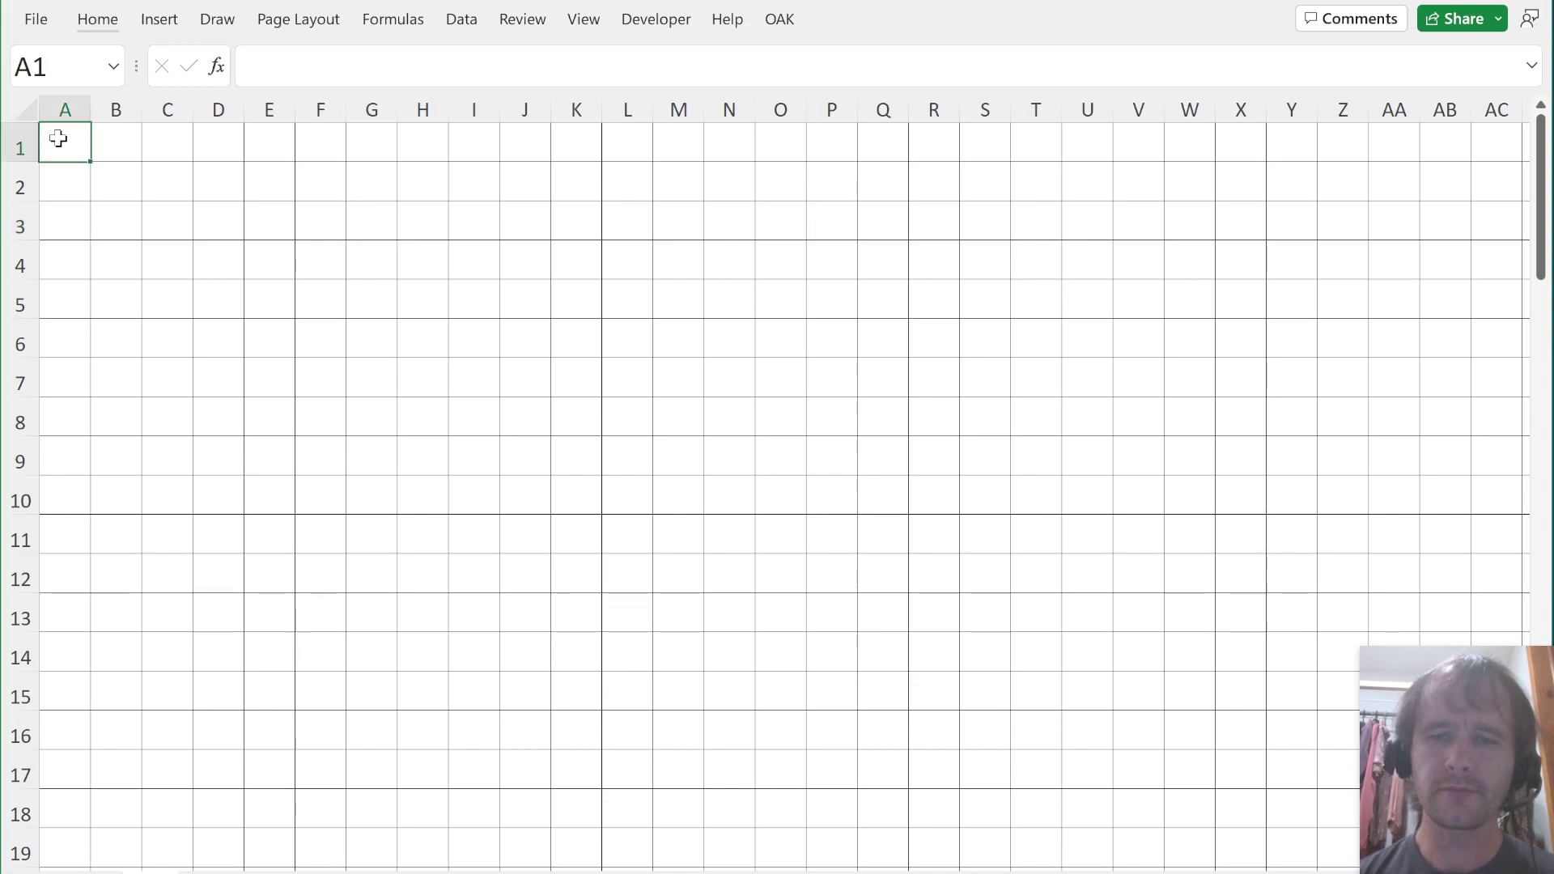
key("Right")
key("Right")
key("Right")
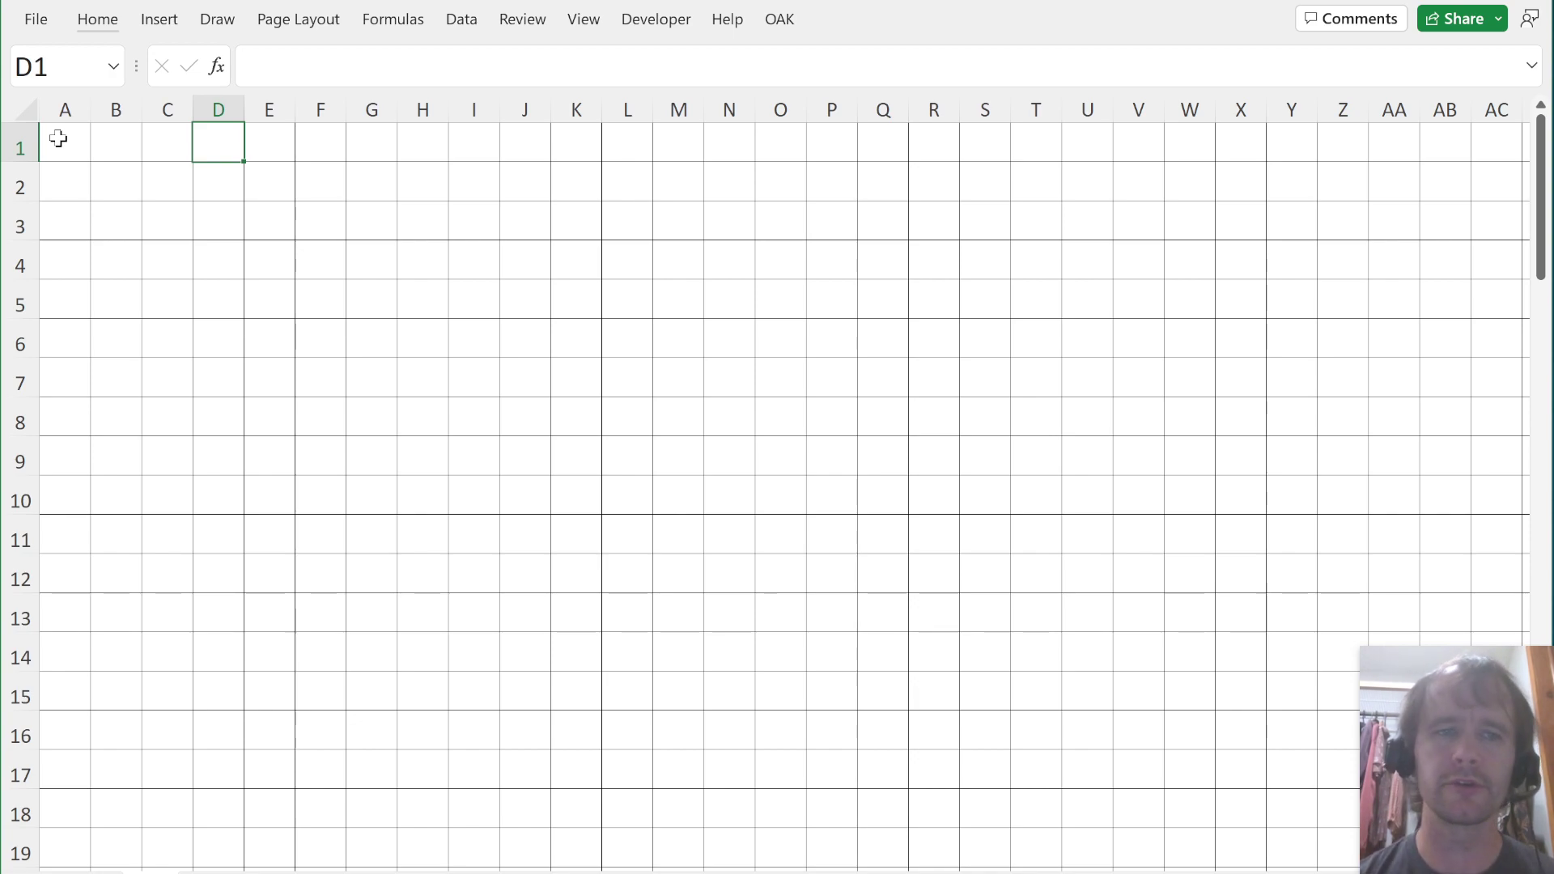
Step: Walk down column D and mark J16 and O4 as example destinations before returning to A1
key("Right")
key("Right")
key("Down")
key("Down")
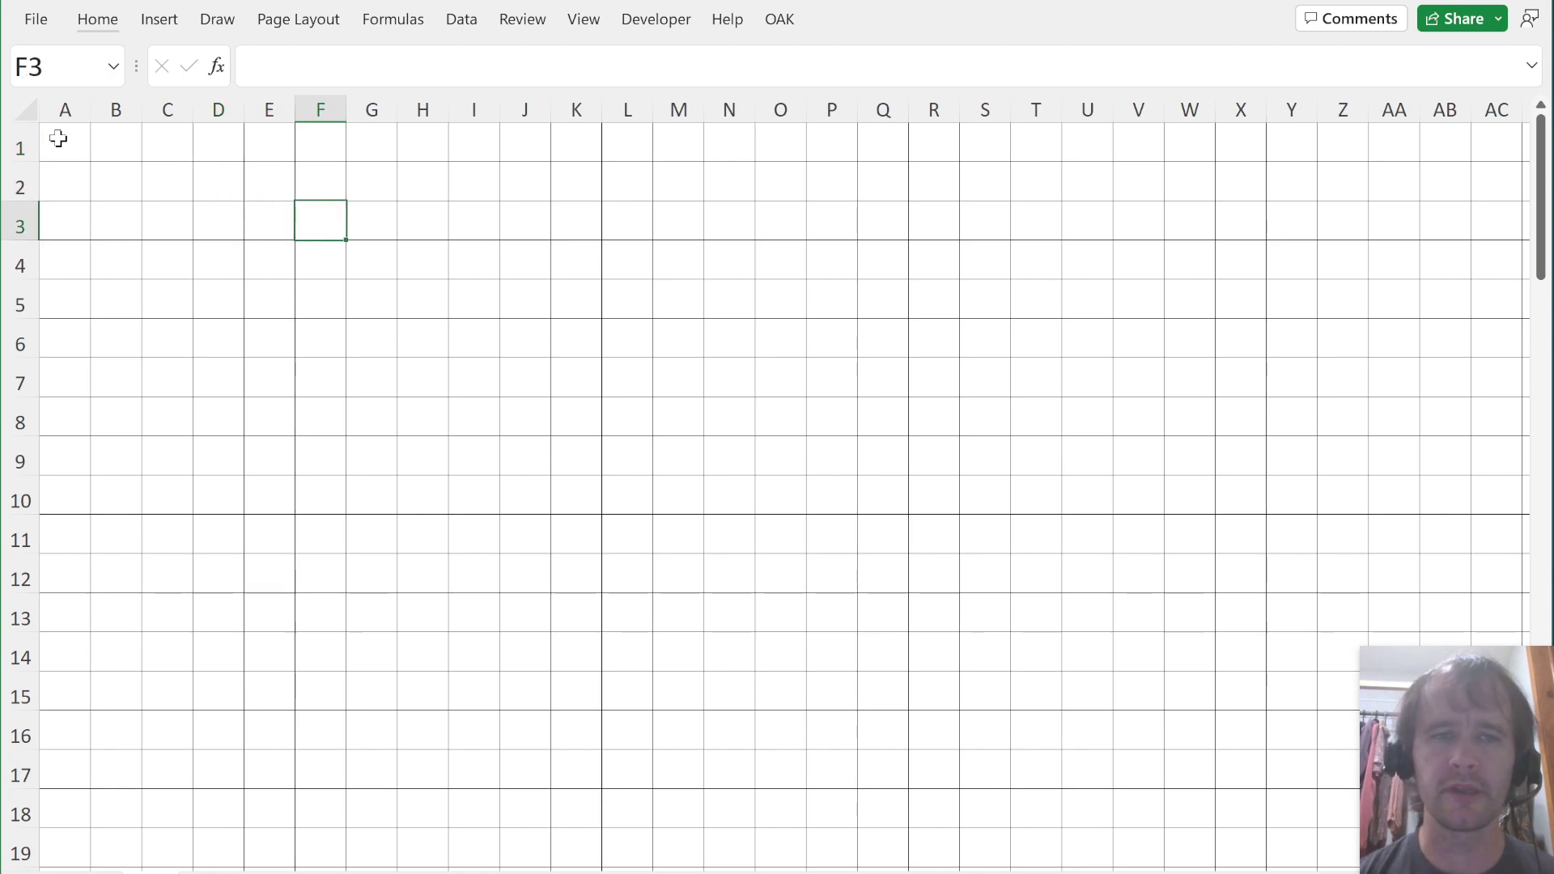
key("Up")
key("Up")
key("Left")
key("Left")
key("Left")
key("Down")
key("Right")
key("Up")
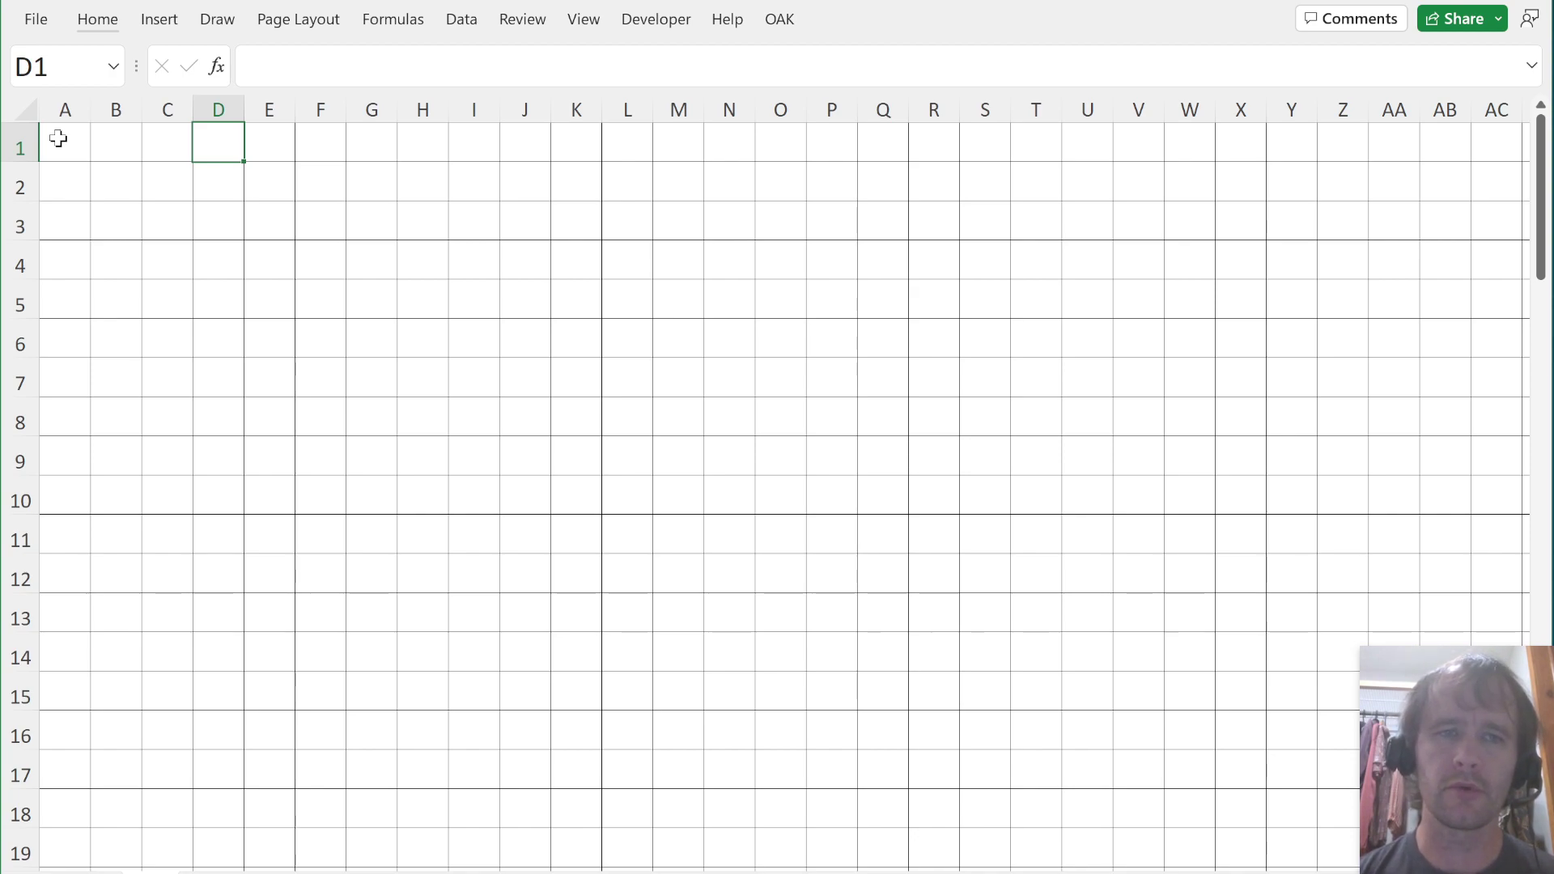
key("Down")
key("Down")
key("Down")
key("Down")
key("Down")
key("Down")
key("Down")
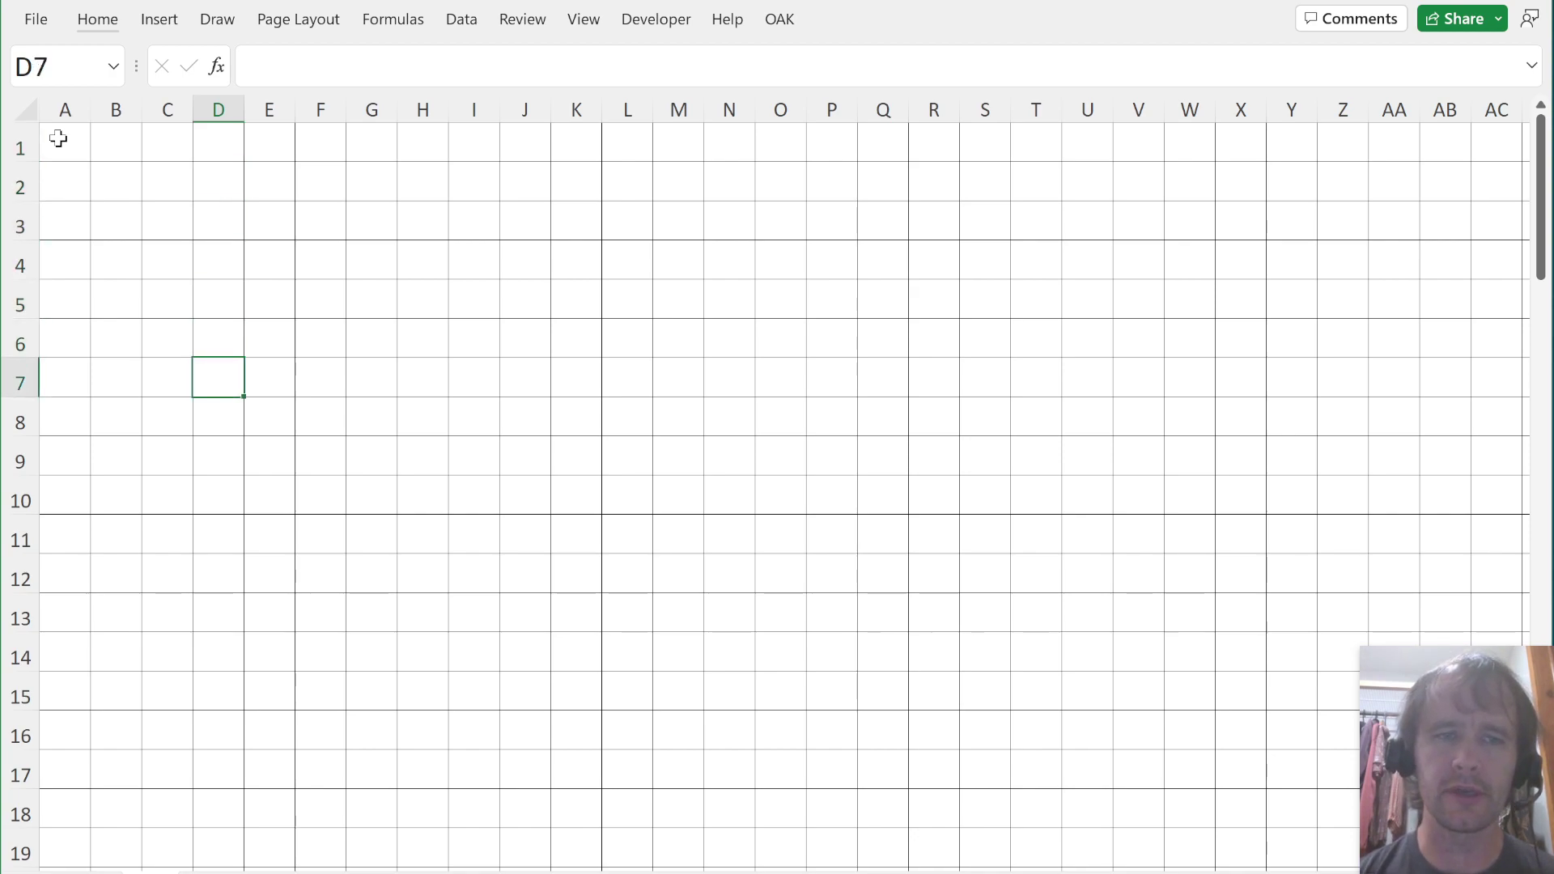
key("Down")
key("Down")
key("Down")
key("Down")
key("Down")
key("ctrl+Up")
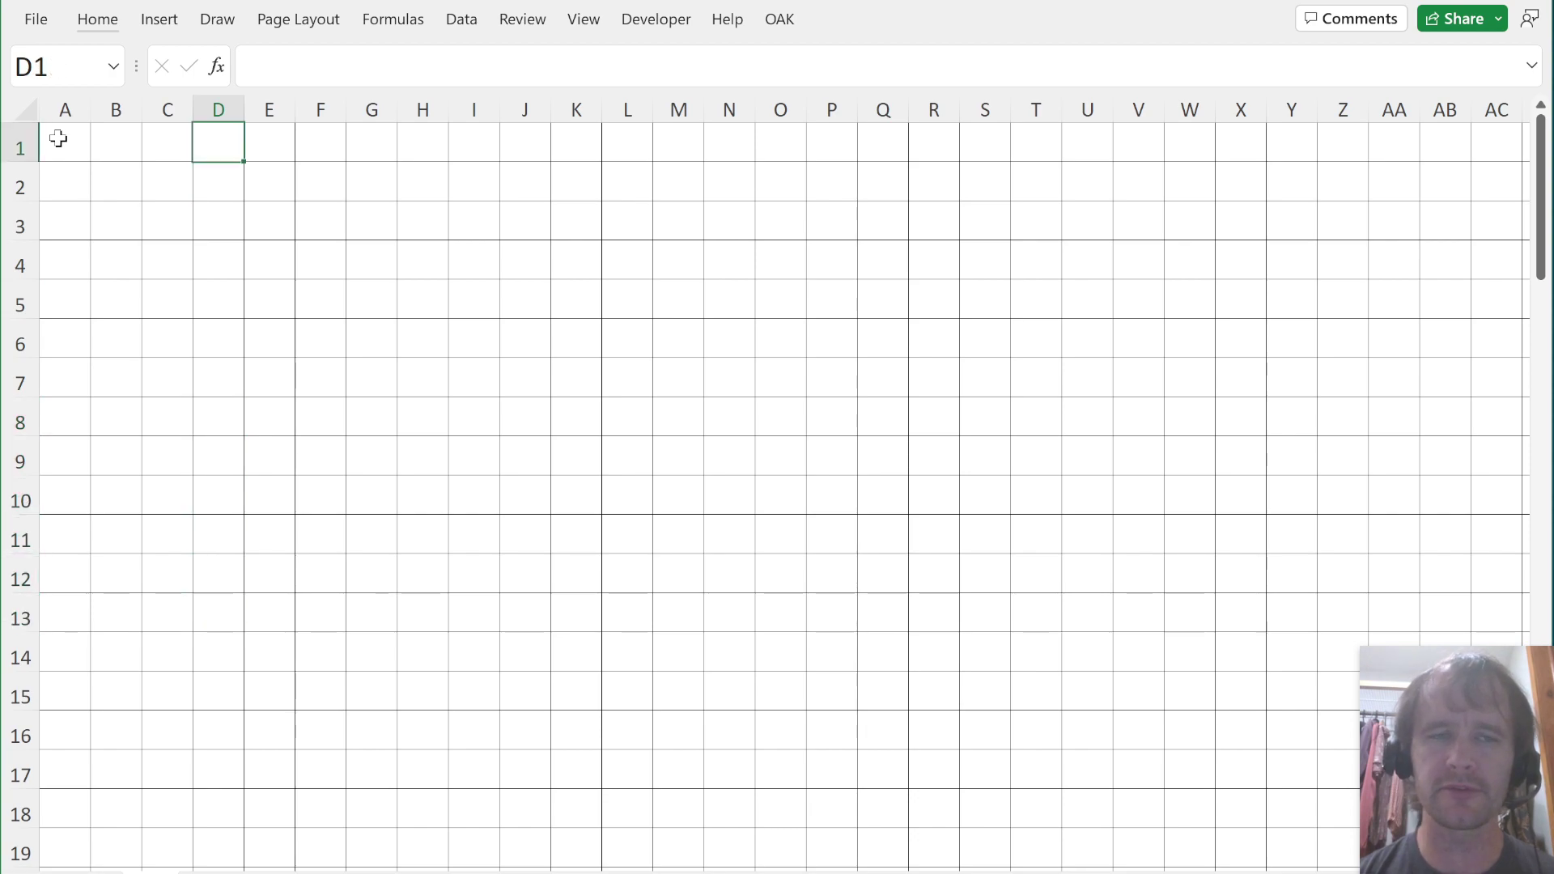
key("Down")
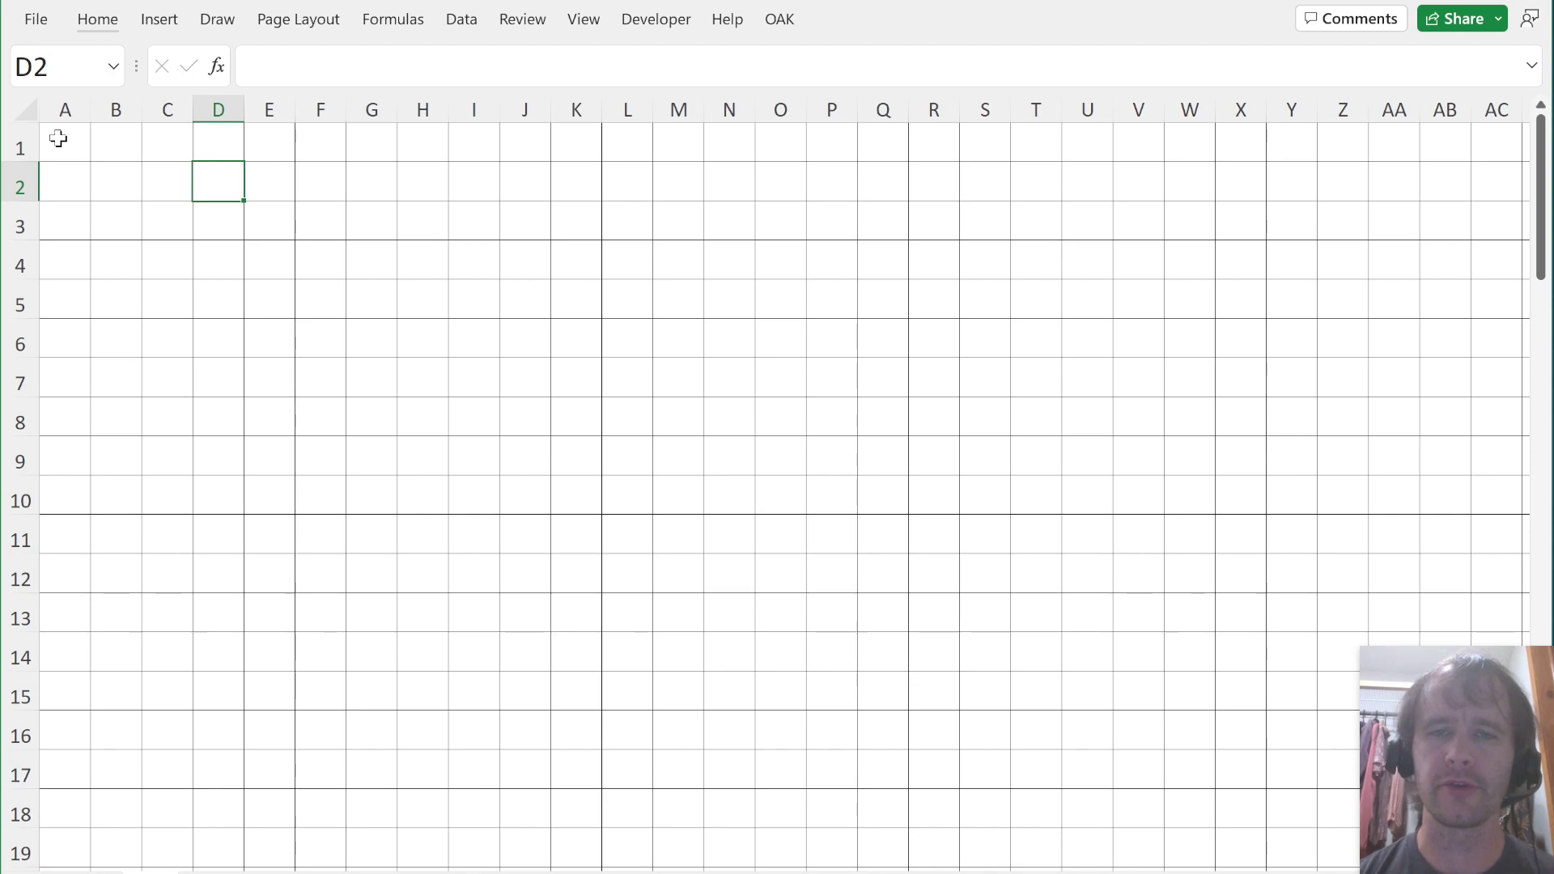
key("Down")
key("Down")
key("Down")
key("Down")
key("Down")
key("Down")
key("Down")
key("Down")
key("Down")
key("Down")
key("Down")
key("Down")
key("Down")
key("ctrl+Home")
key("Right")
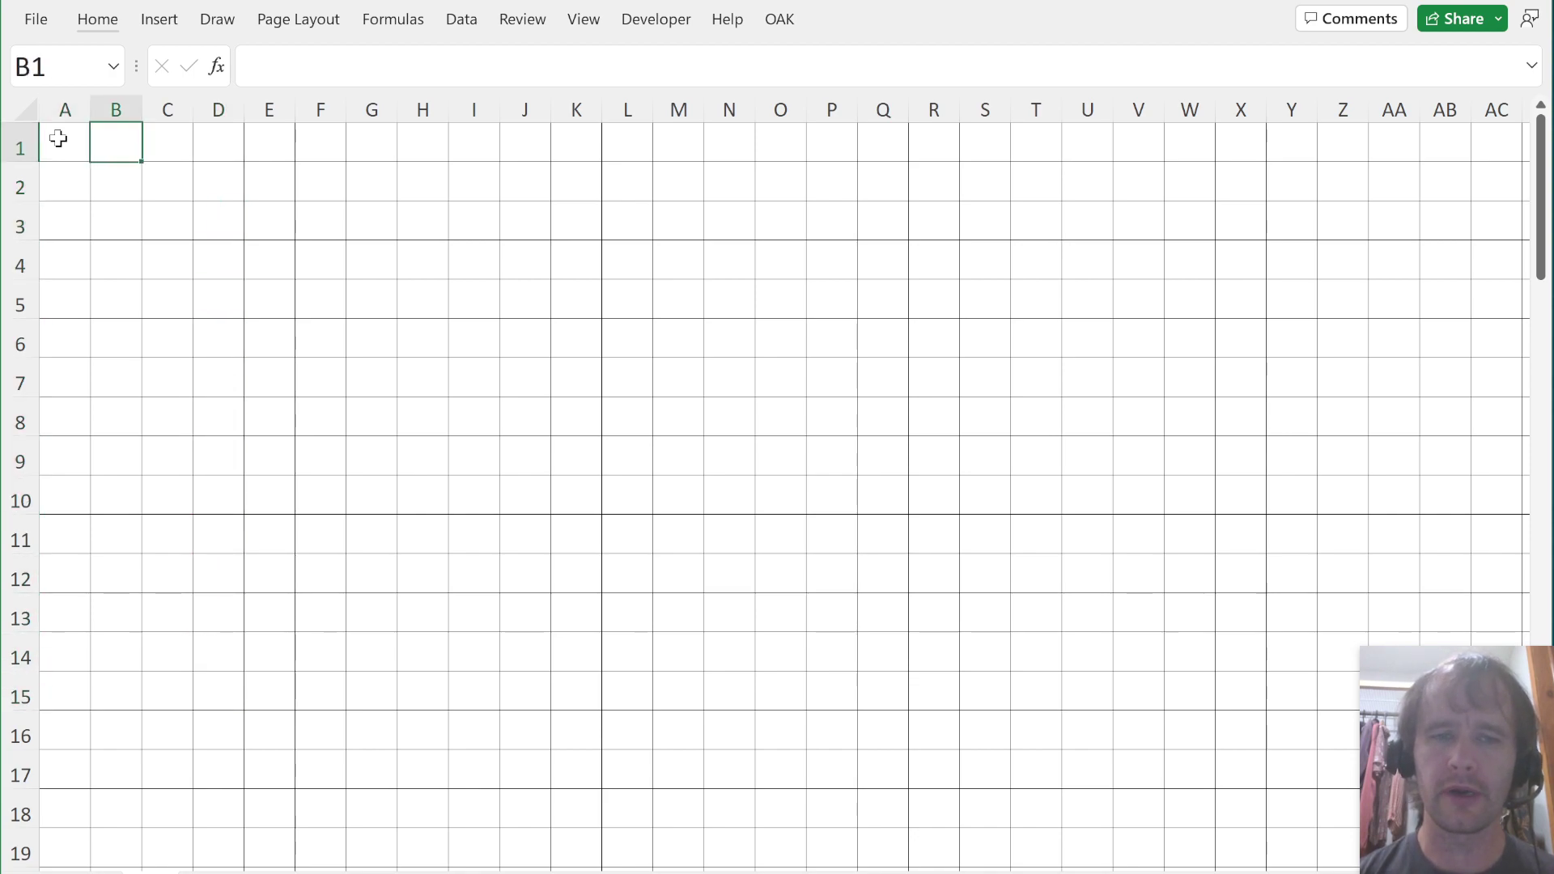
left_click(525, 736)
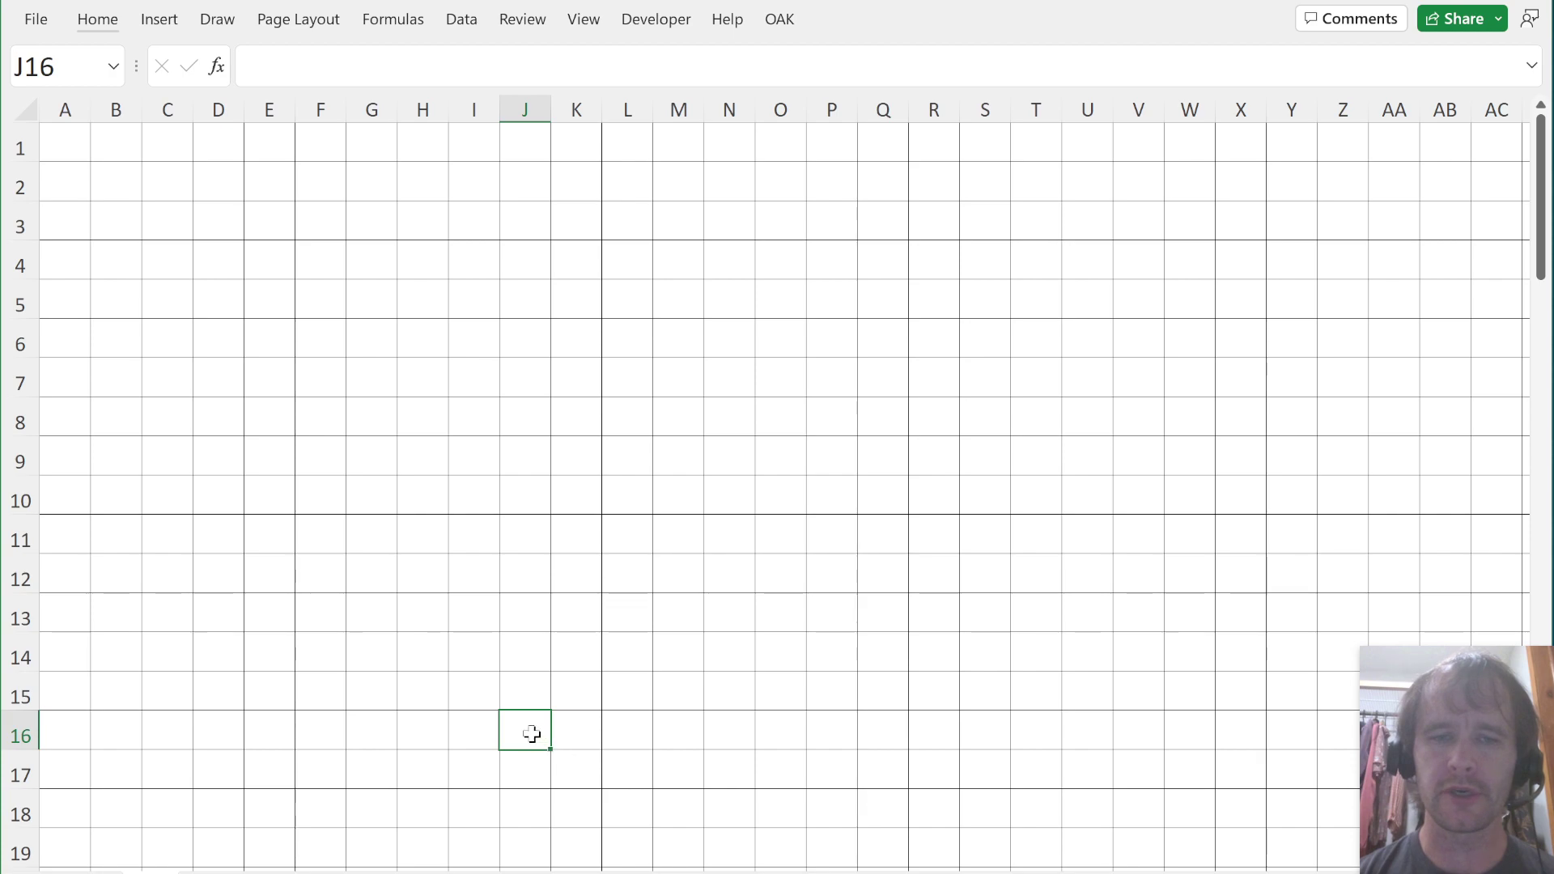
left_click(781, 264)
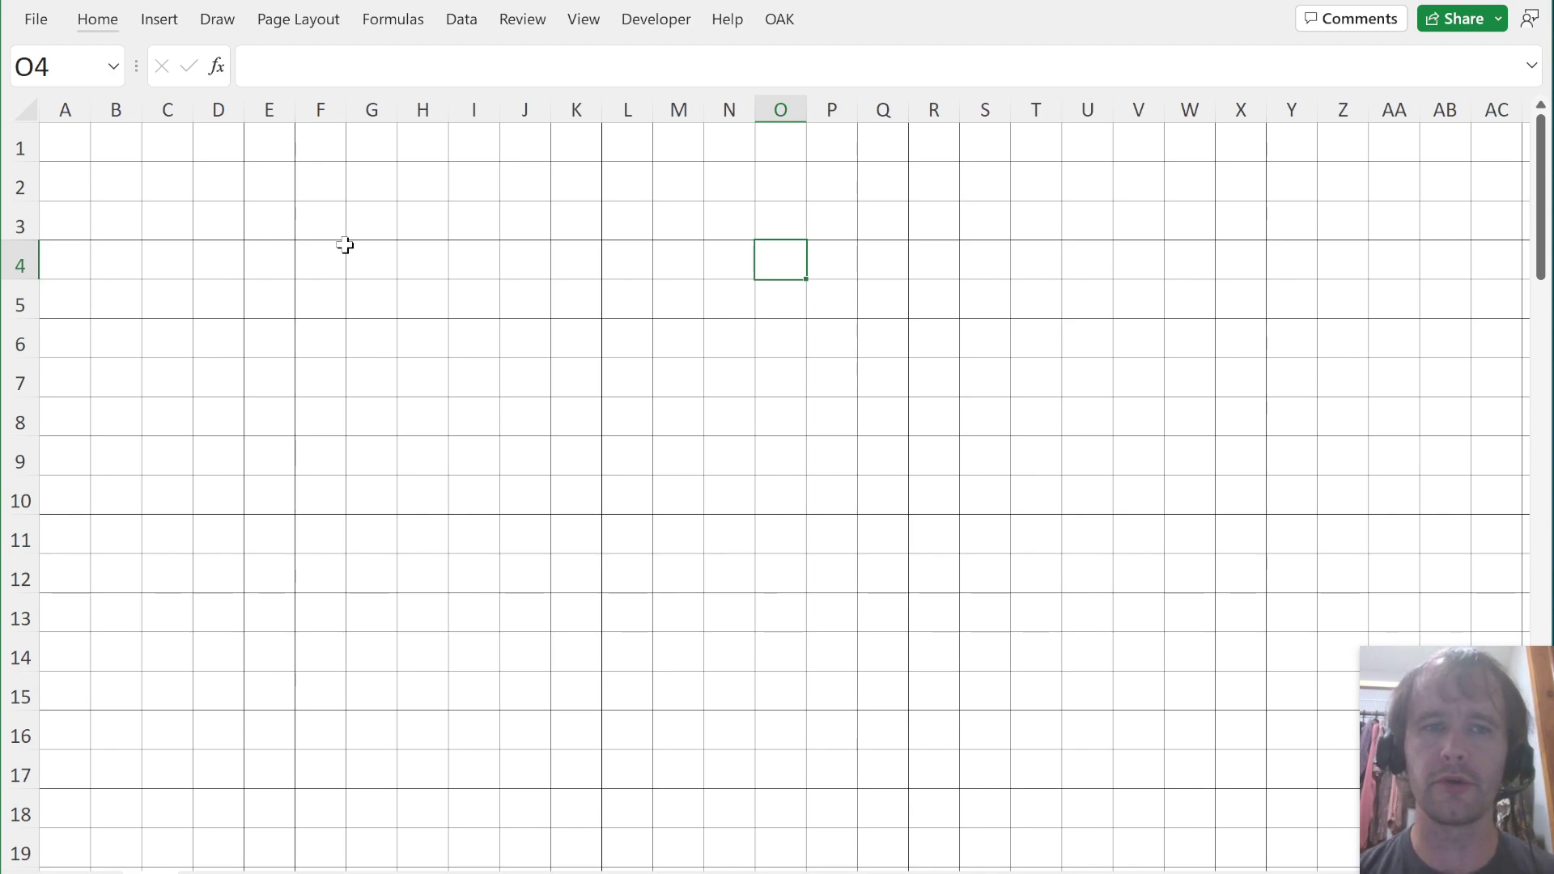
key("ctrl+Home")
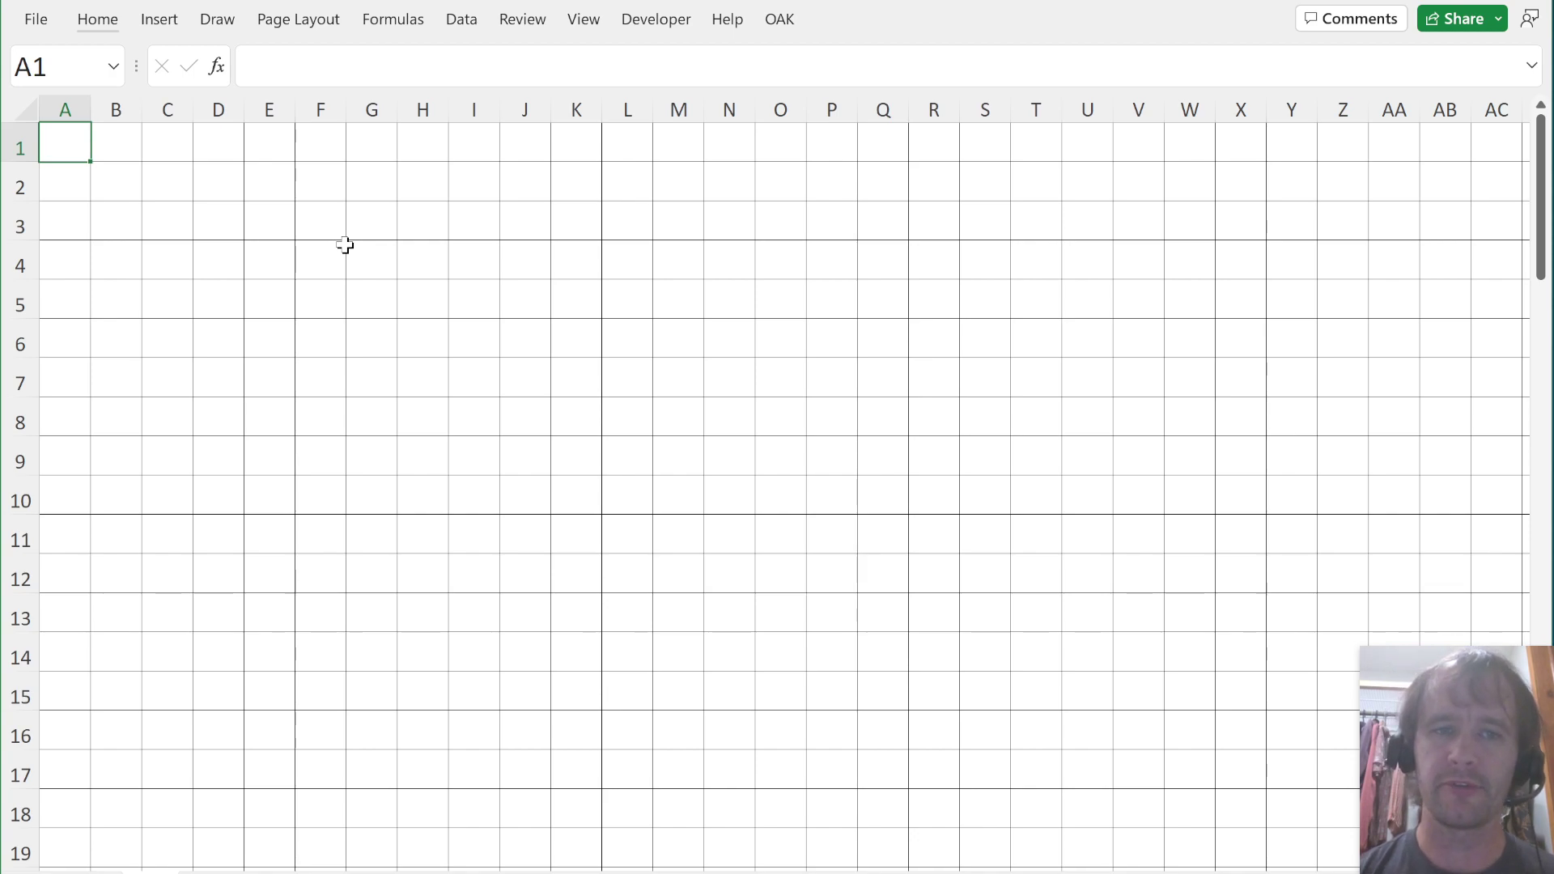
Step: Enter 'Walk n steps:', 'Walk 1 step' and 'Walk n-1 steps' in E3:E5
left_click(252, 223)
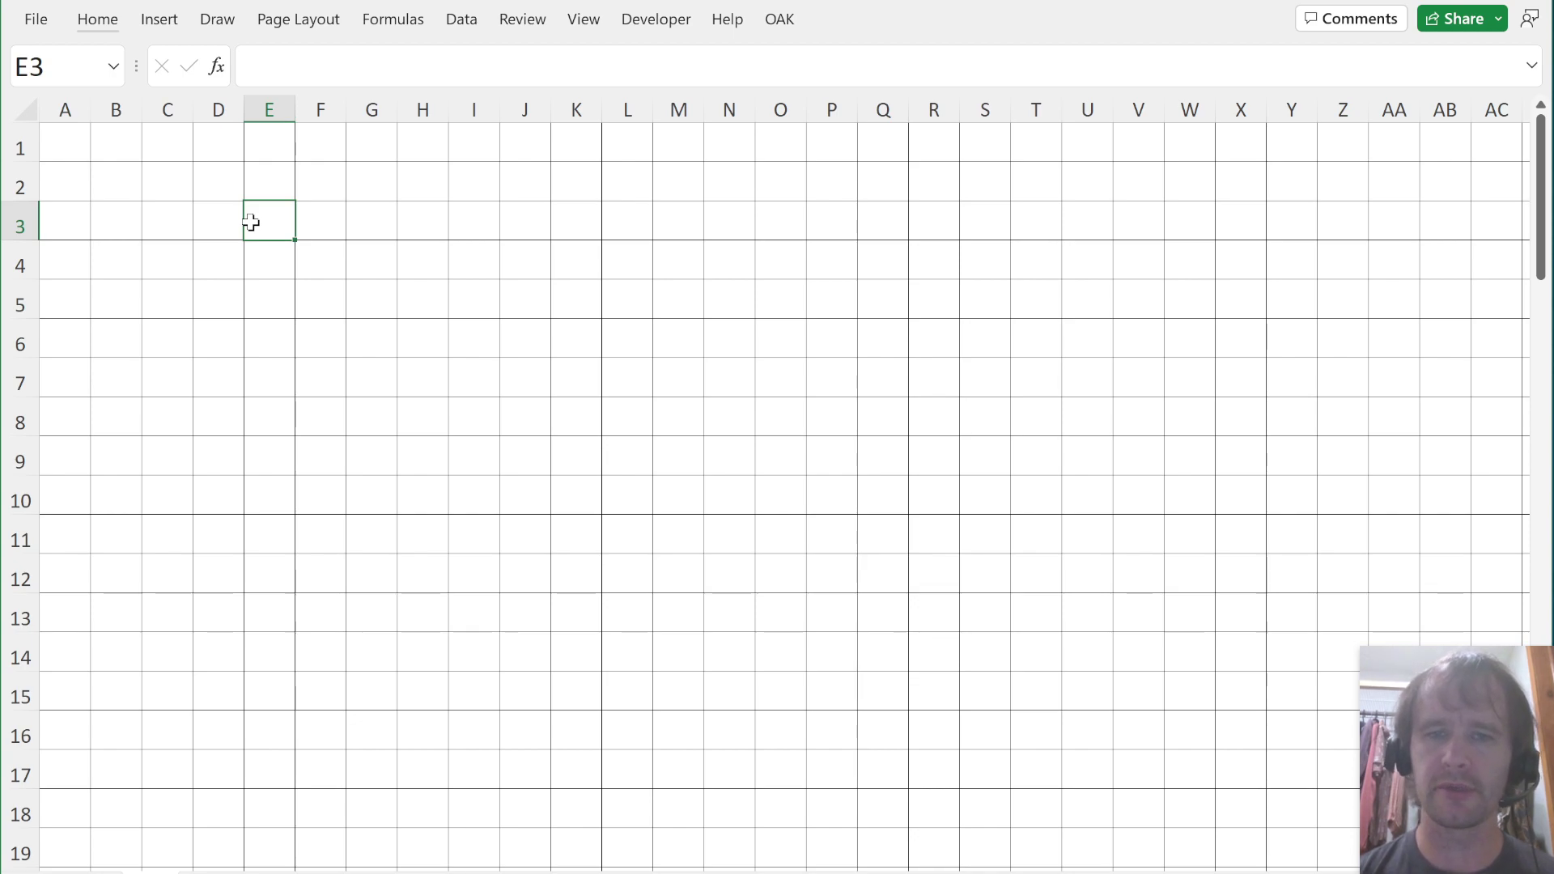
type("W")
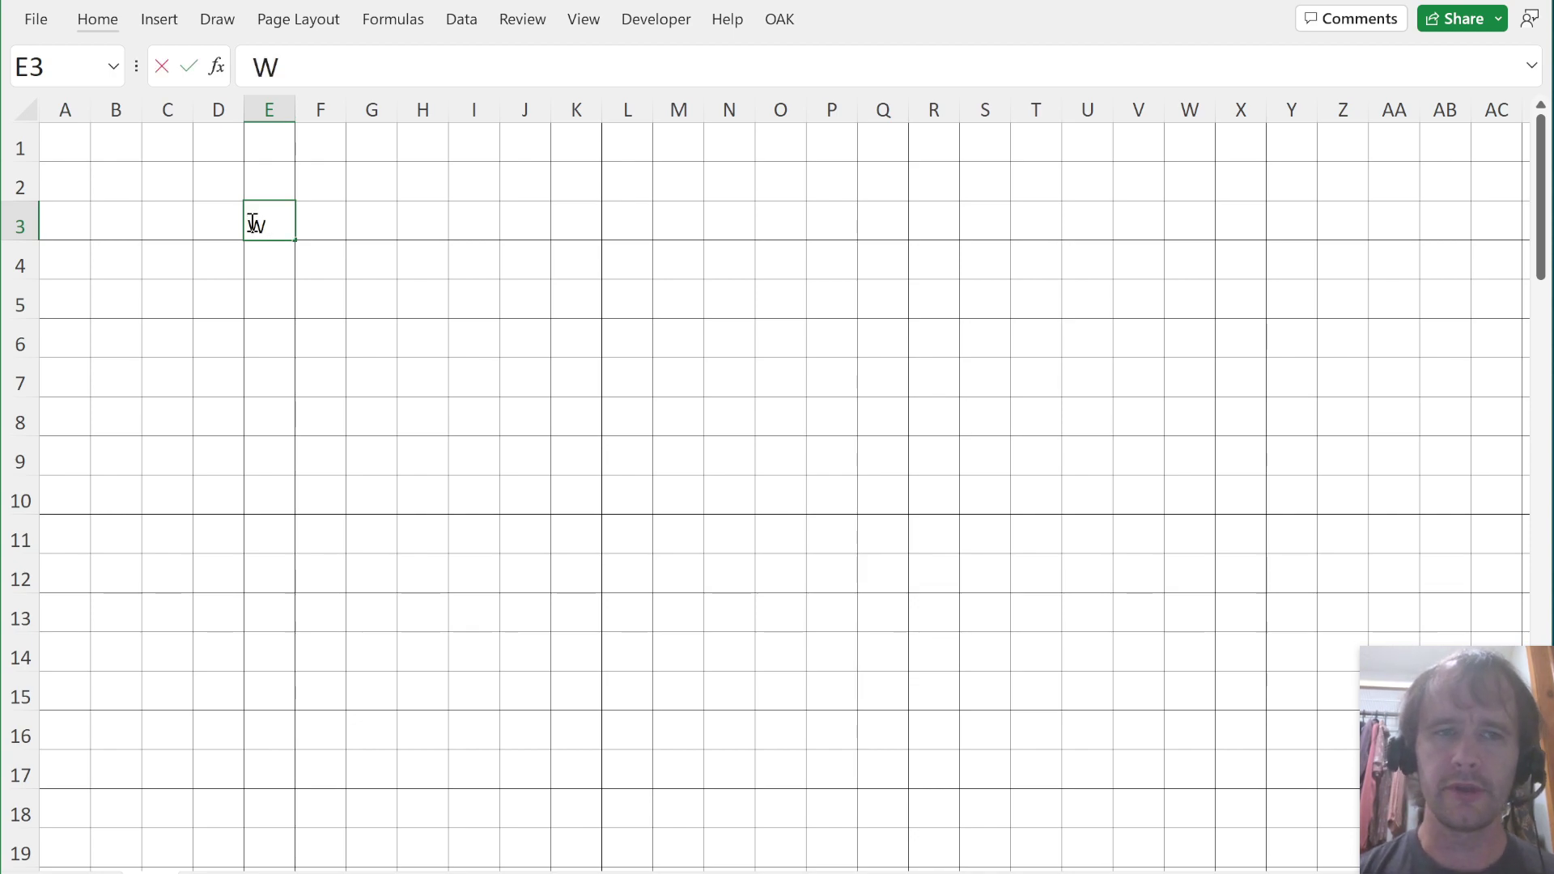
type("alk n step")
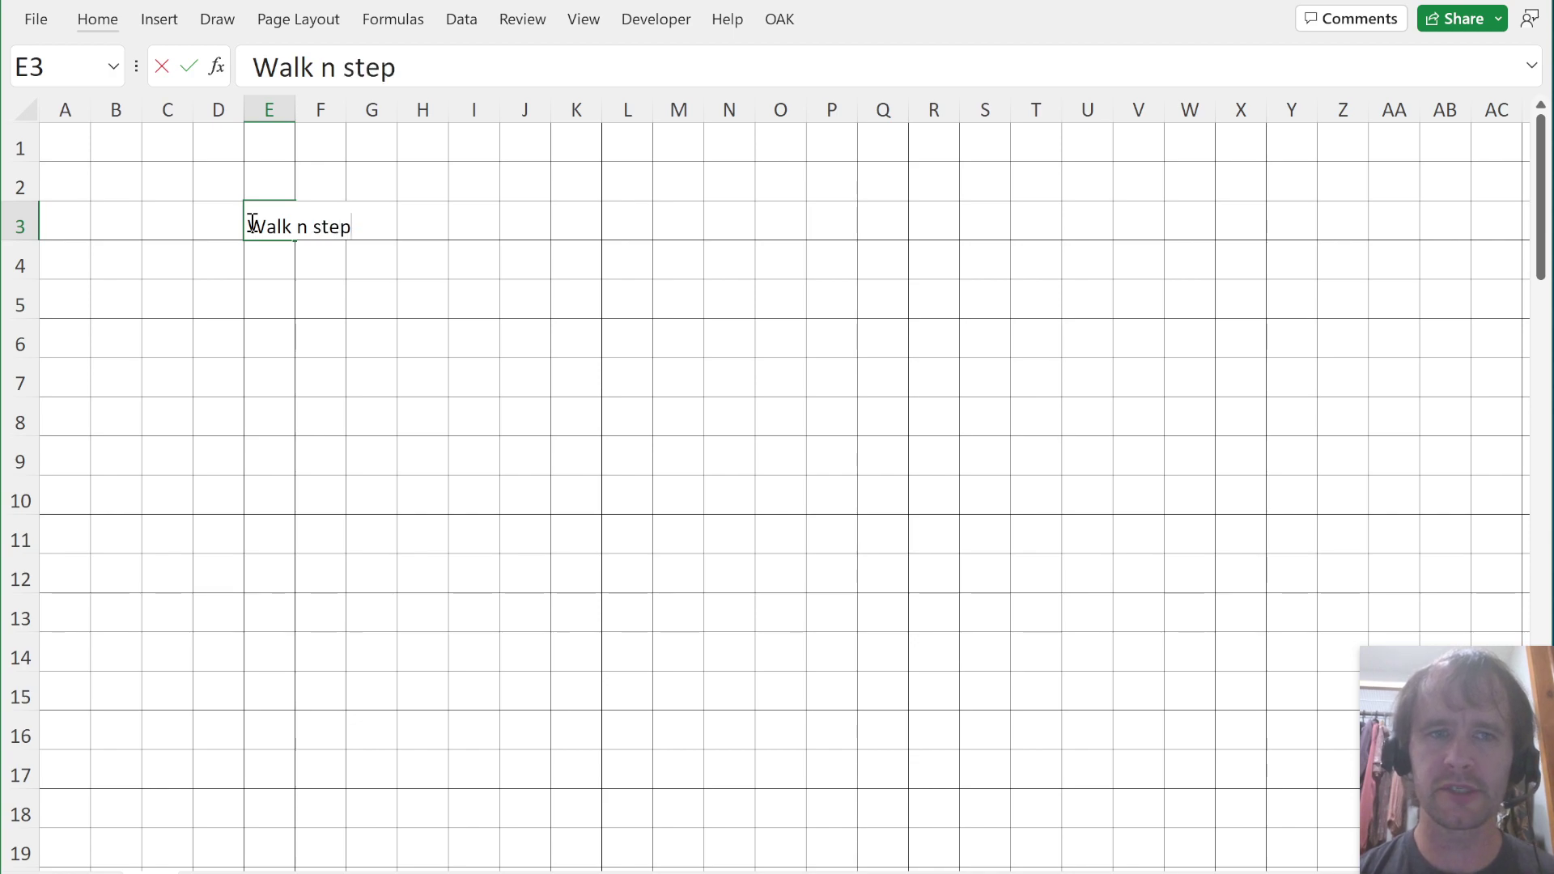
type("s:")
key("Return")
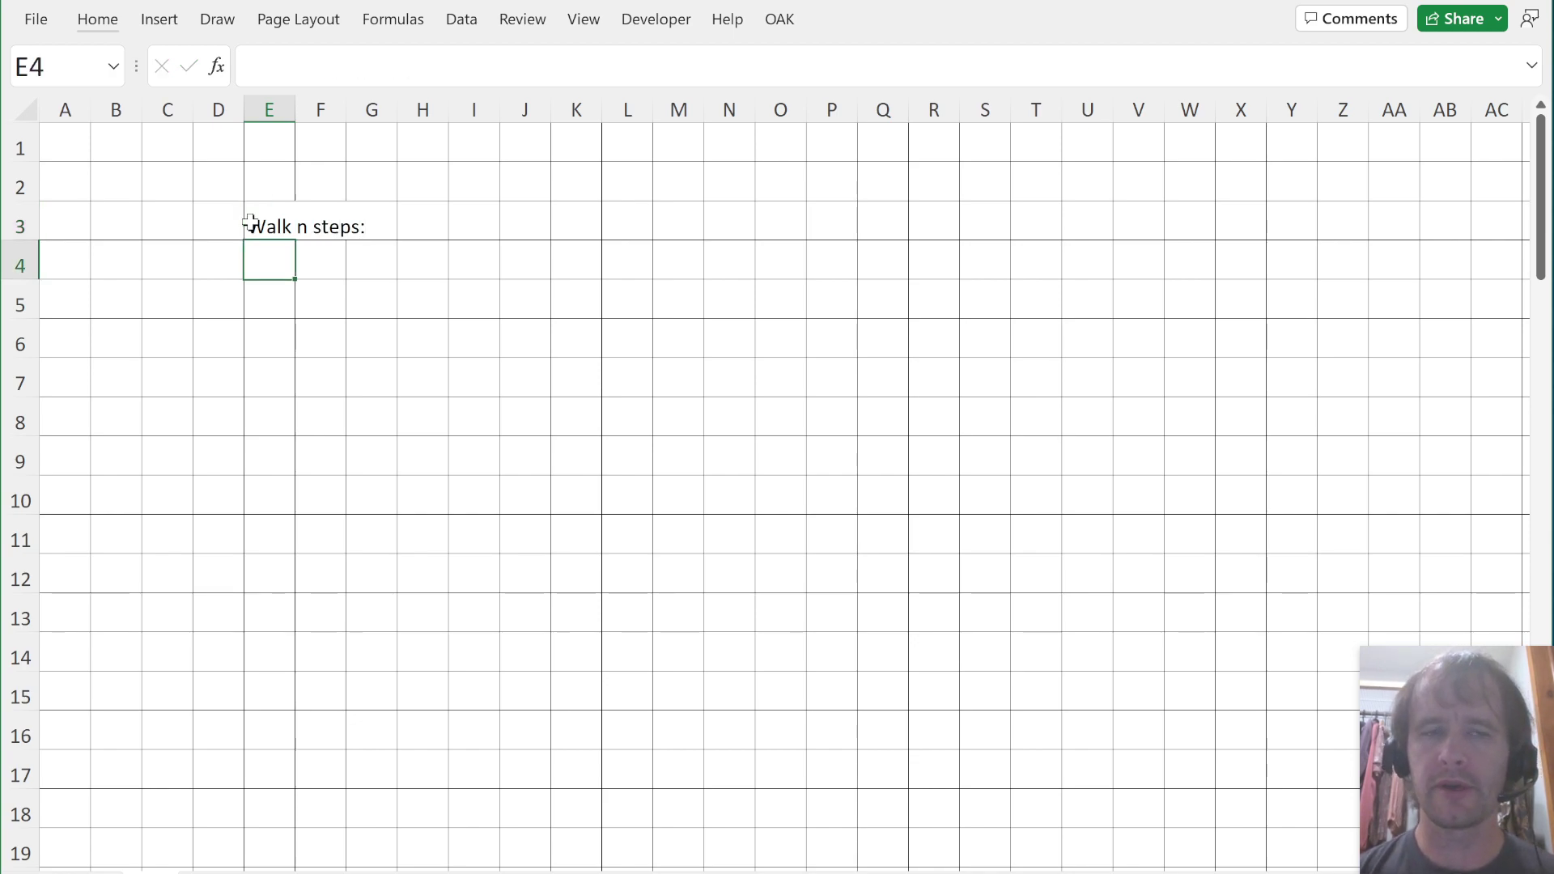
type("Walk ")
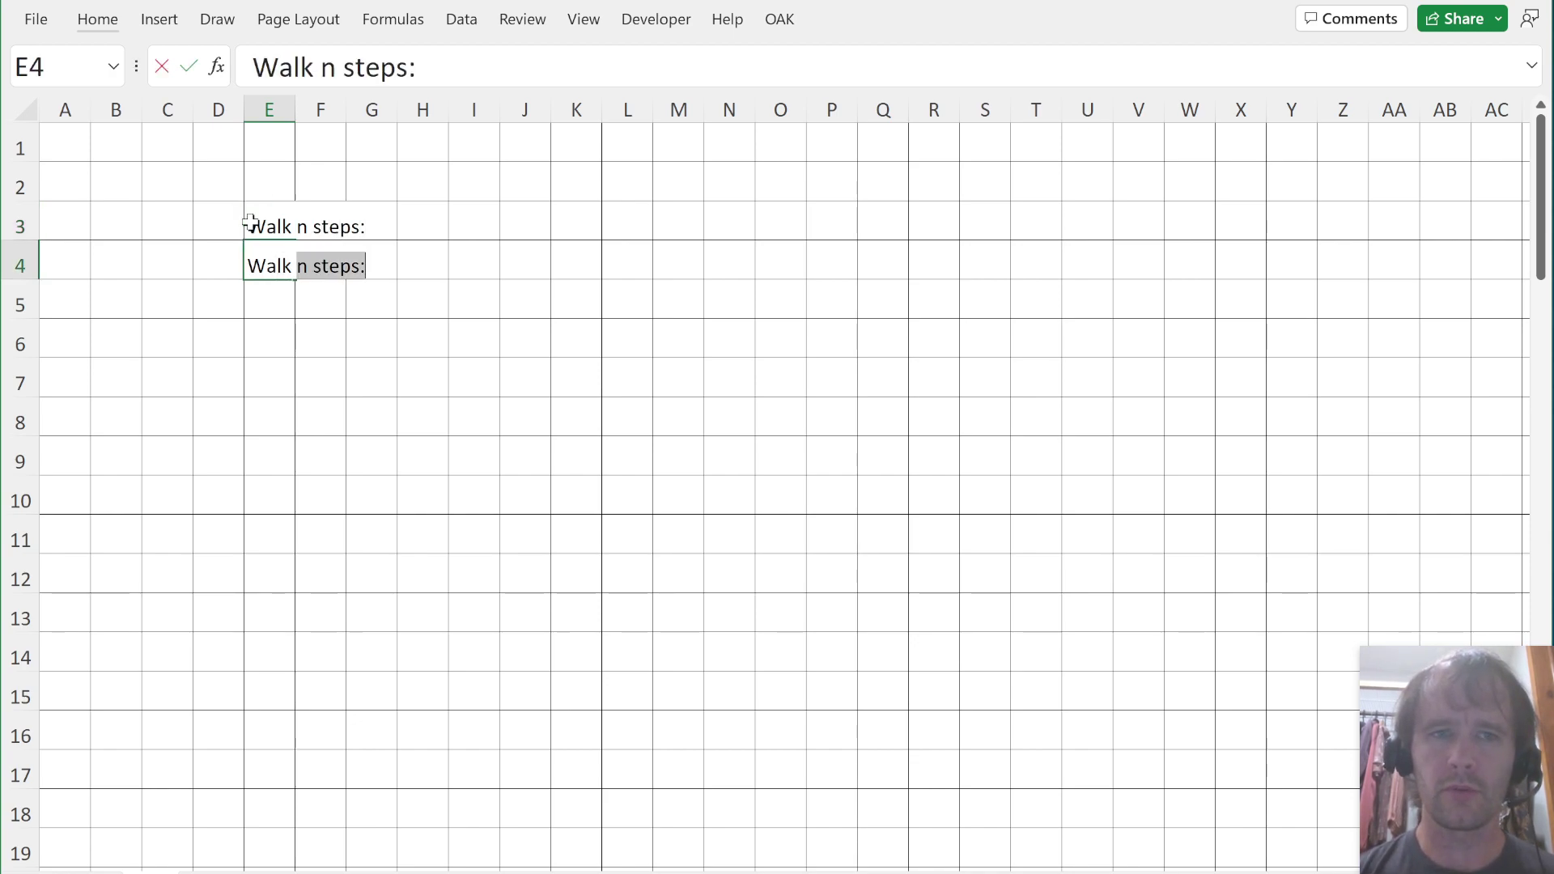
type("1 step")
key("Return")
type("Walk")
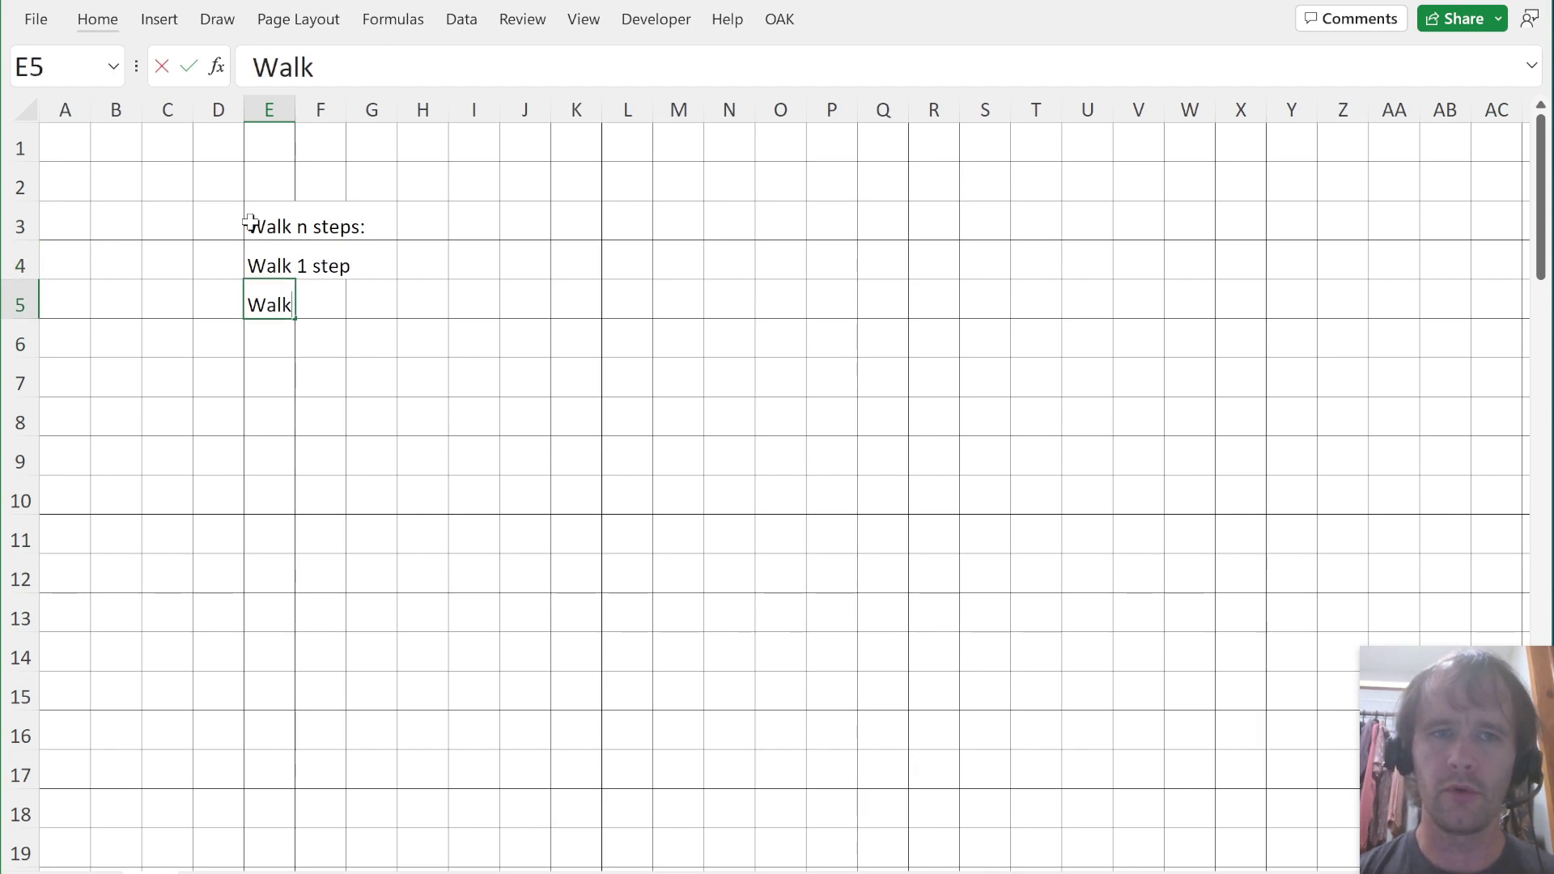
type(" n-1 steps")
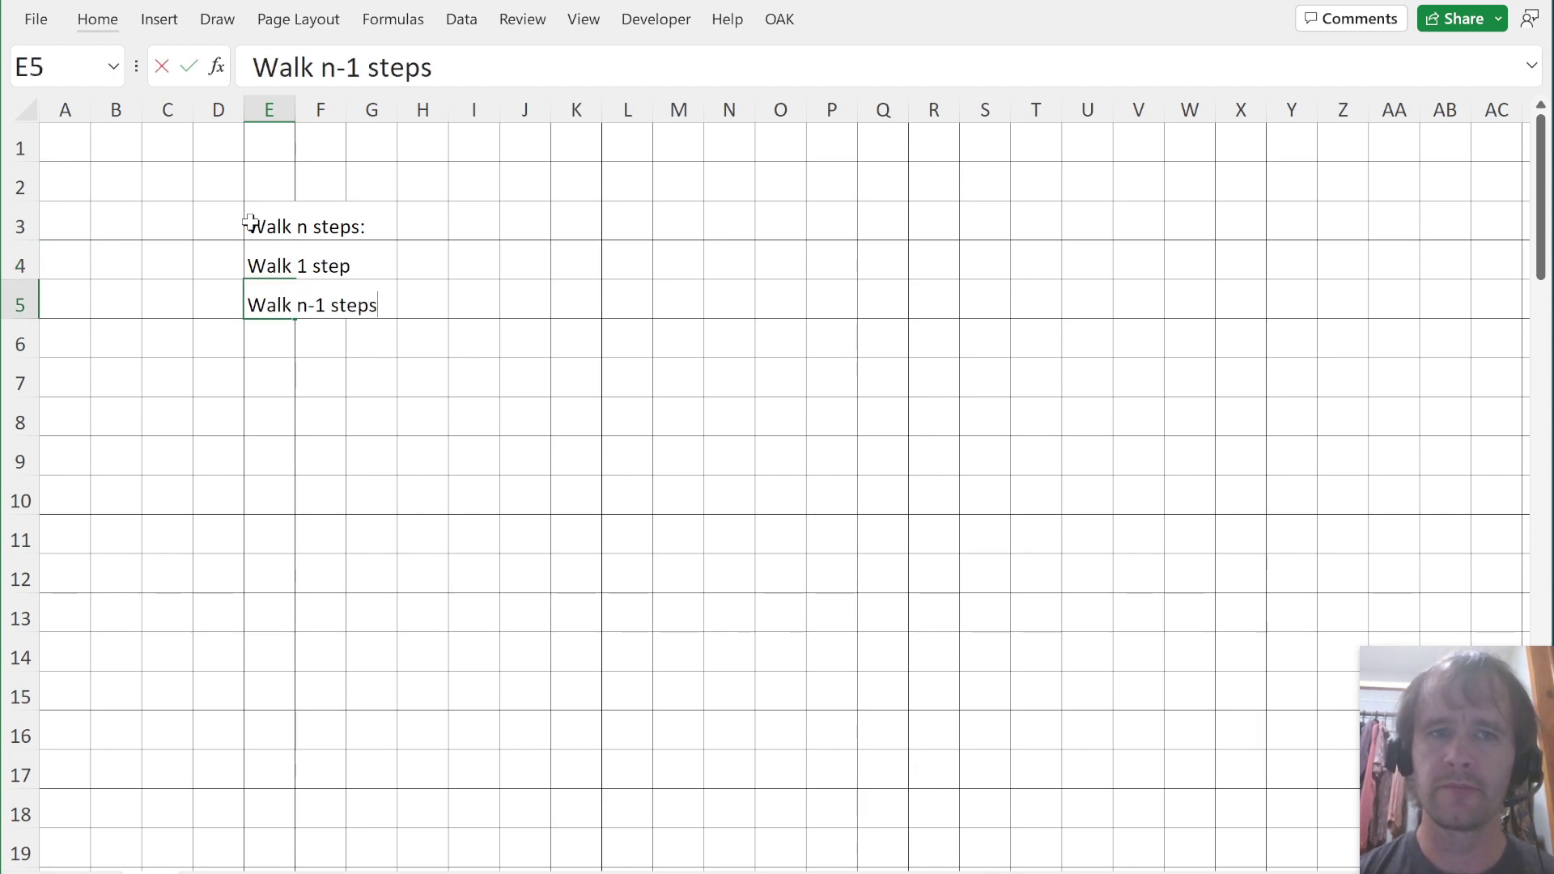
key("Return")
Step: Highlight rows 3 and 5, then enter the heading P(n) in cell I3
key("Up")
key("Up")
key("shift+space")
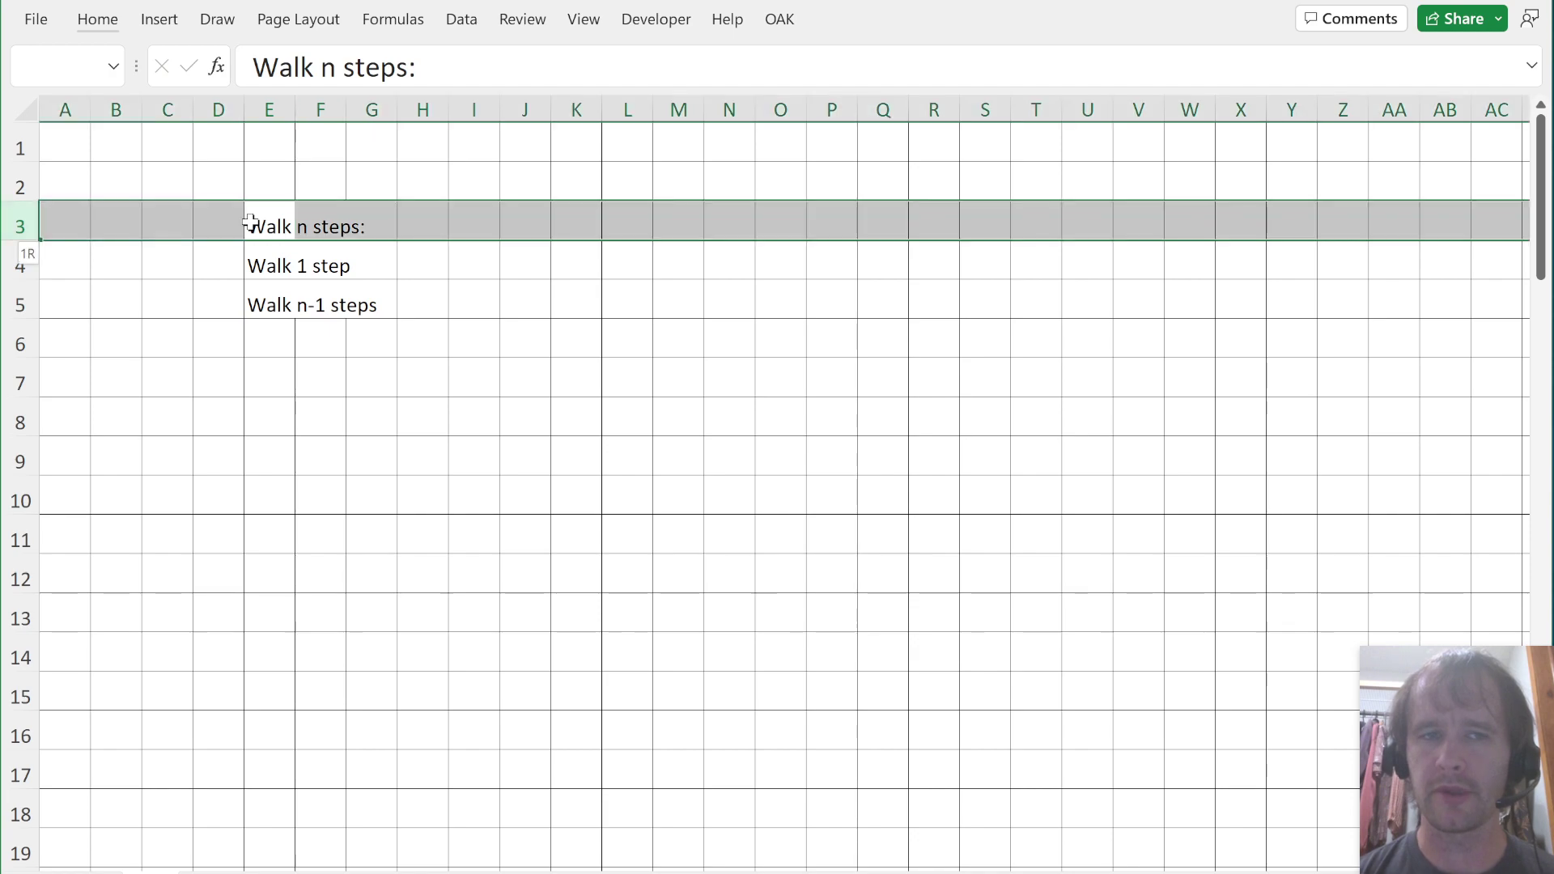
key("Down")
key("Down")
key("shift+space")
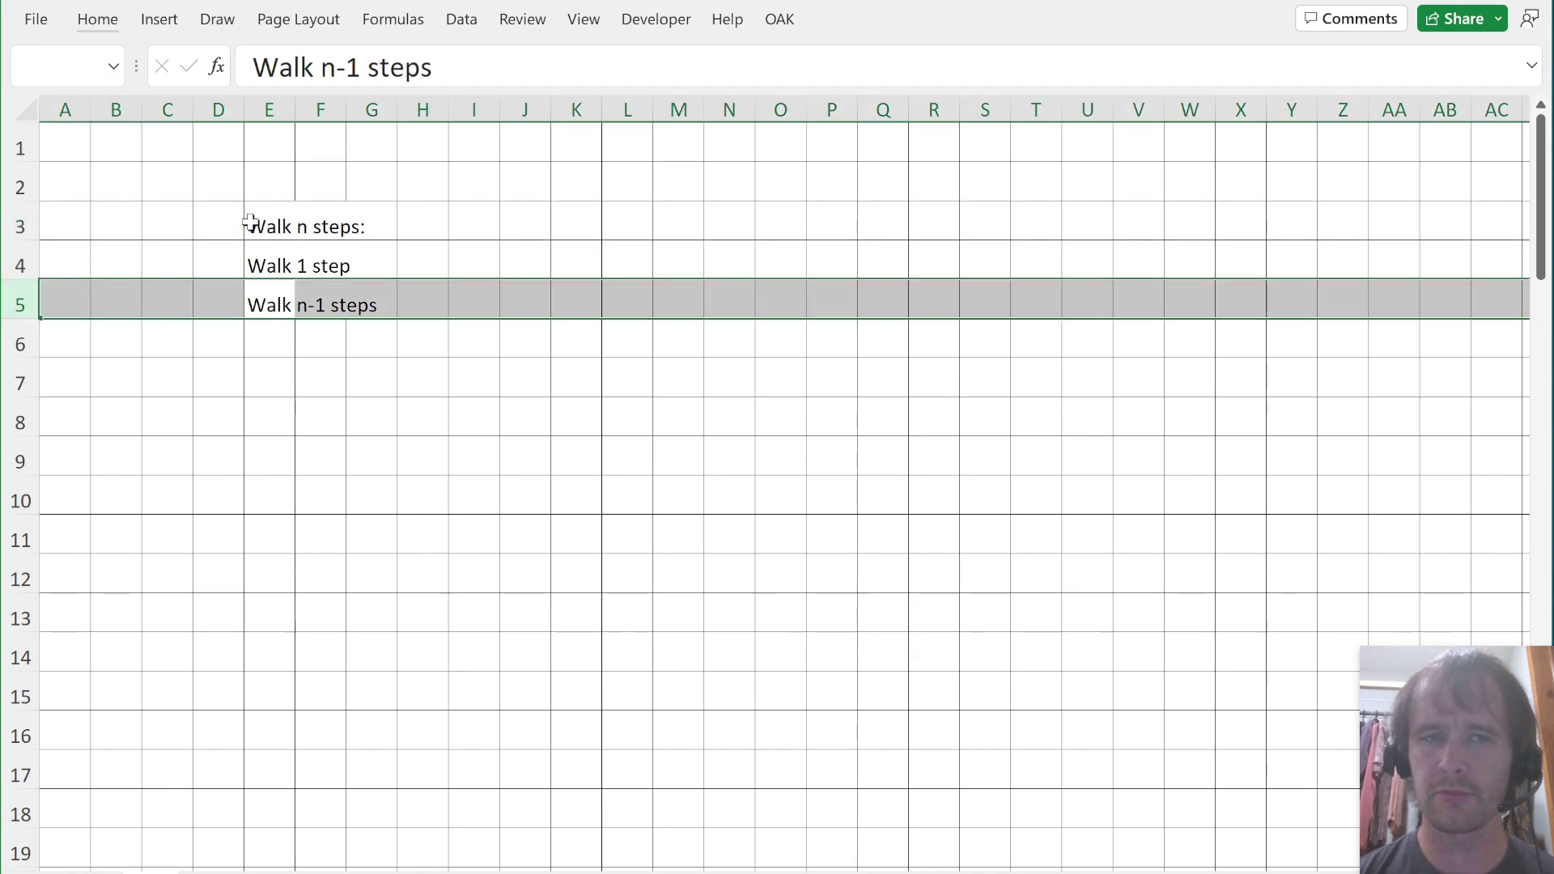
key("Up")
key("Right")
key("Right")
key("Up")
key("Right")
key("Right")
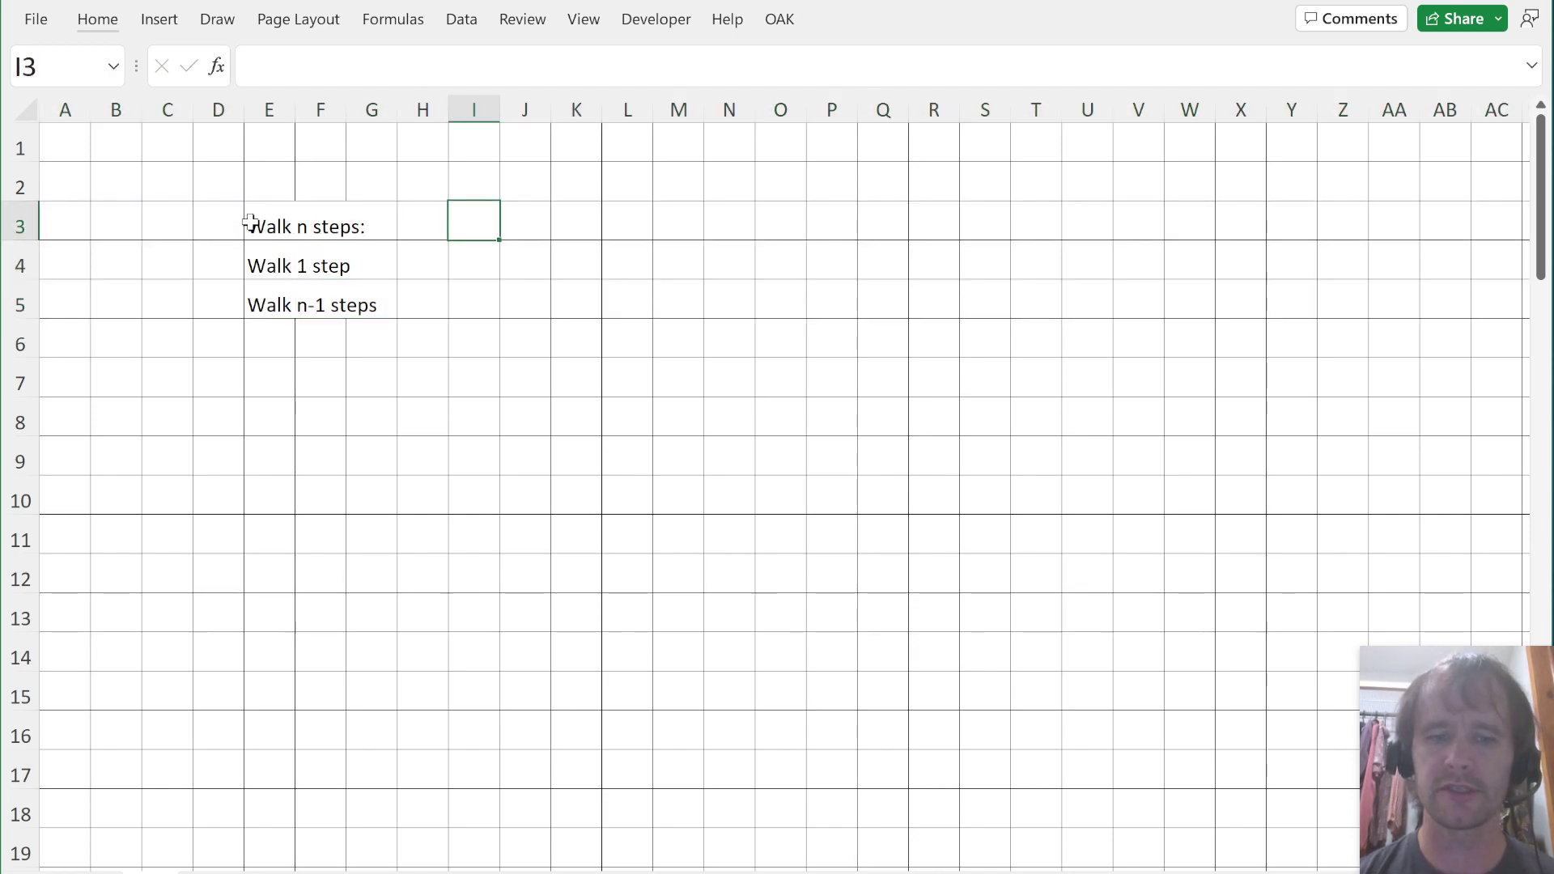
type("P(n)")
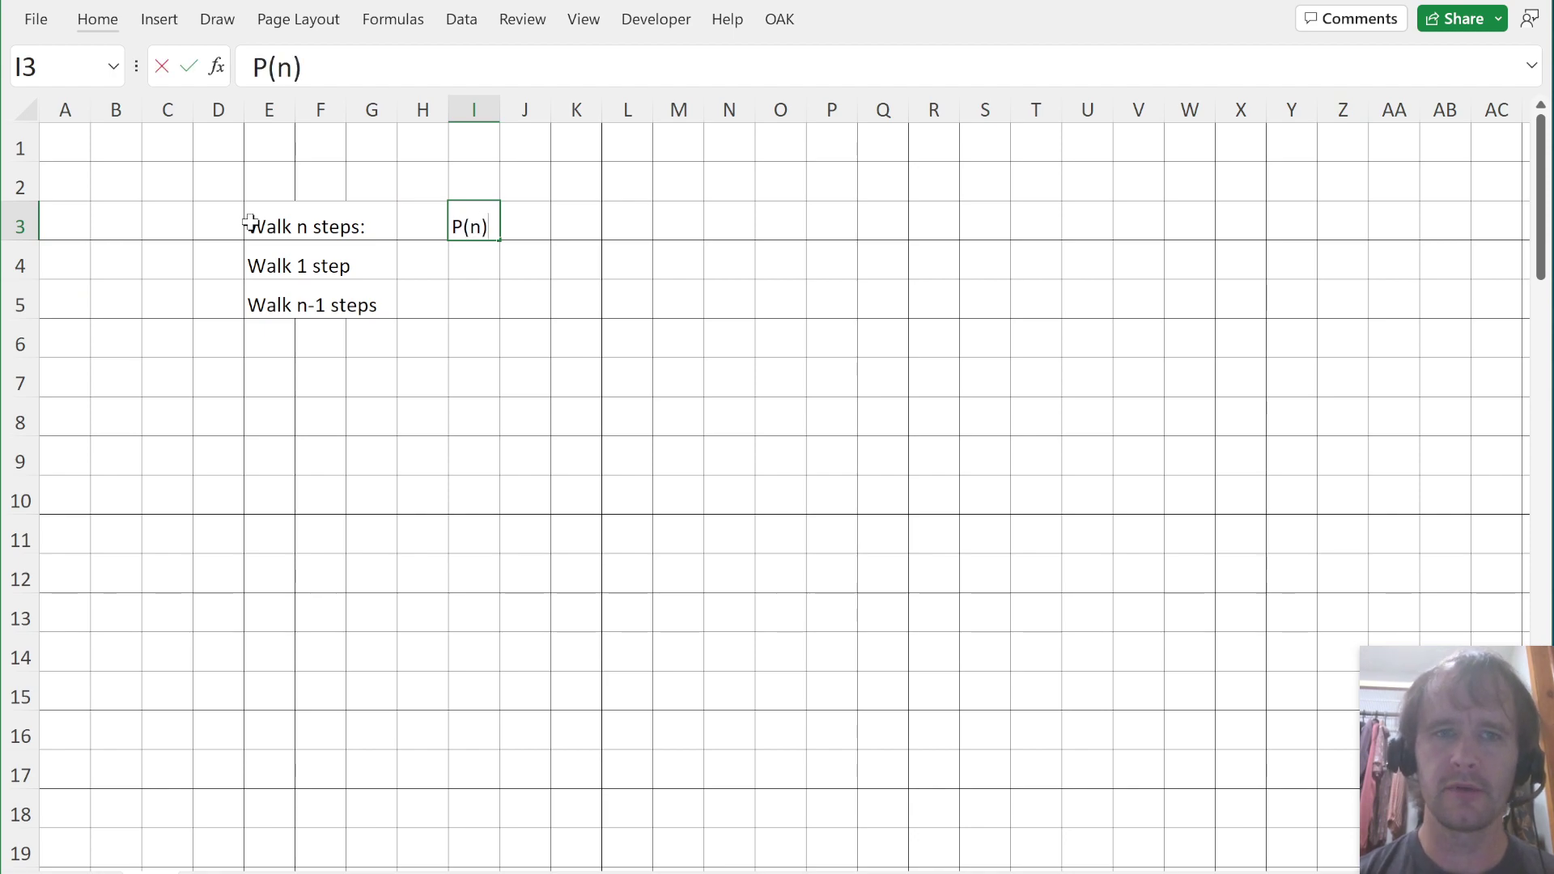
key("Return")
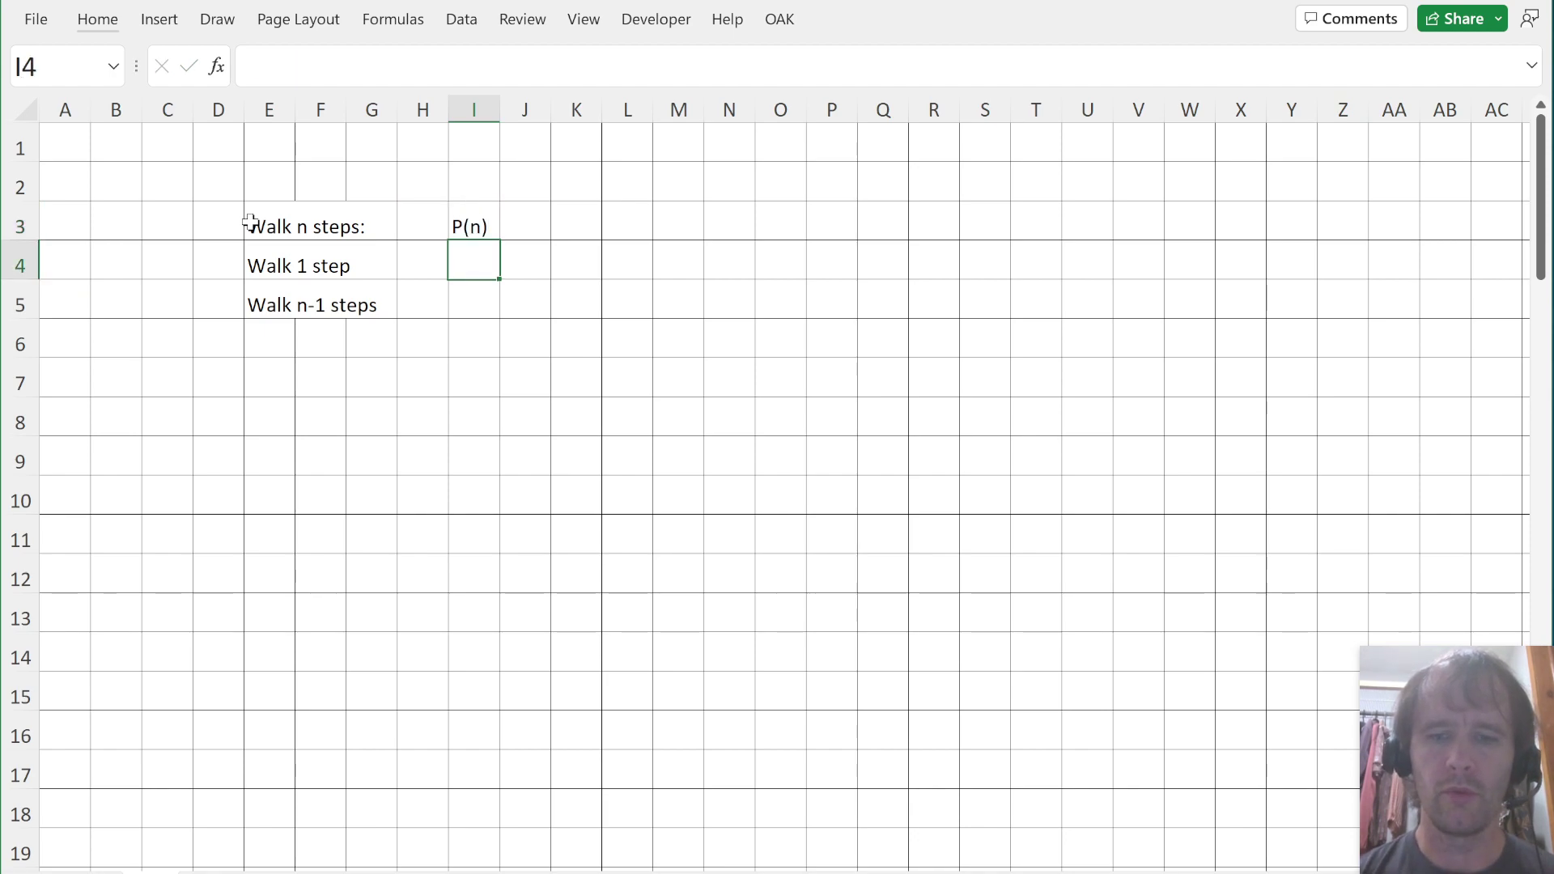
Step: Copy 'Walk 1 step' into I4 and enter P(n-1) in I5
key("Left")
key("Left")
key("Left")
key("Left")
key("ctrl+c")
key("Right")
key("Right")
key("Right")
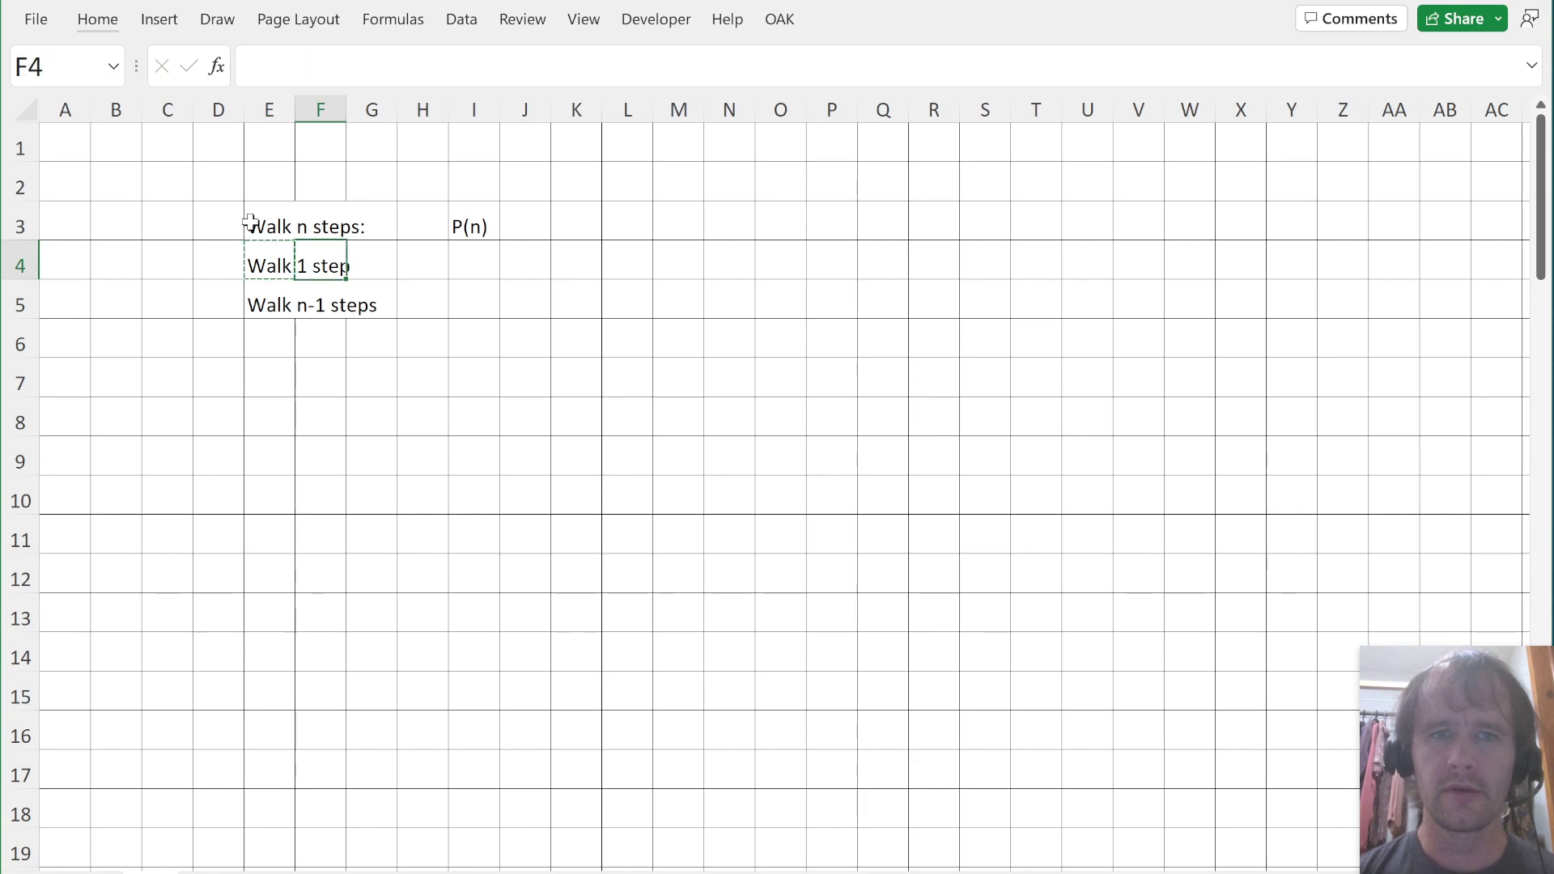
key("Right")
key("ctrl+v")
key("Down")
type("P")
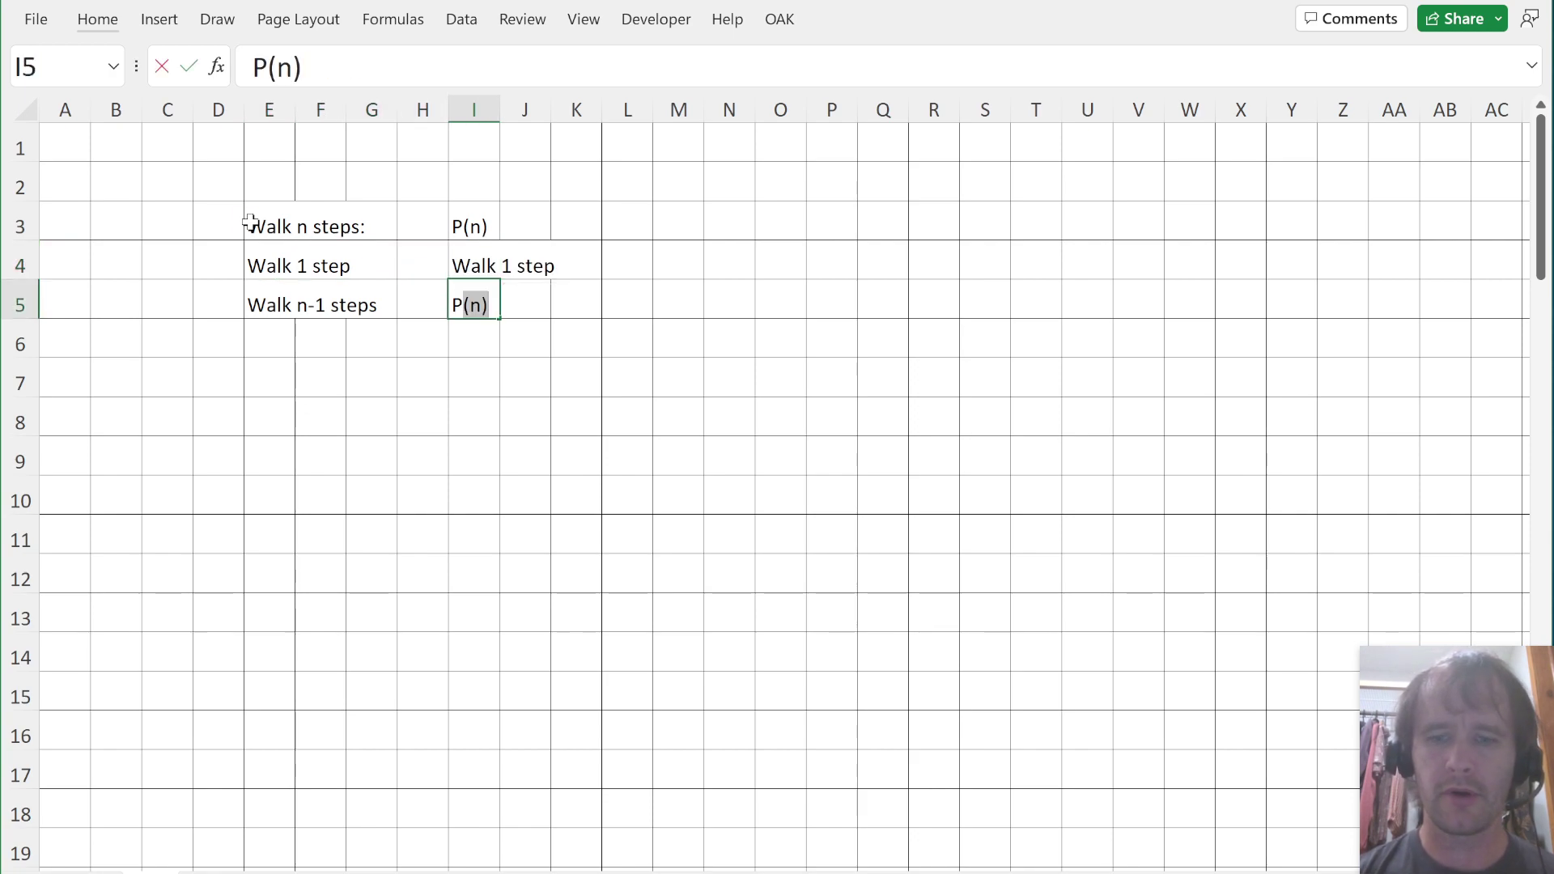
type("(n-1)")
key("Return")
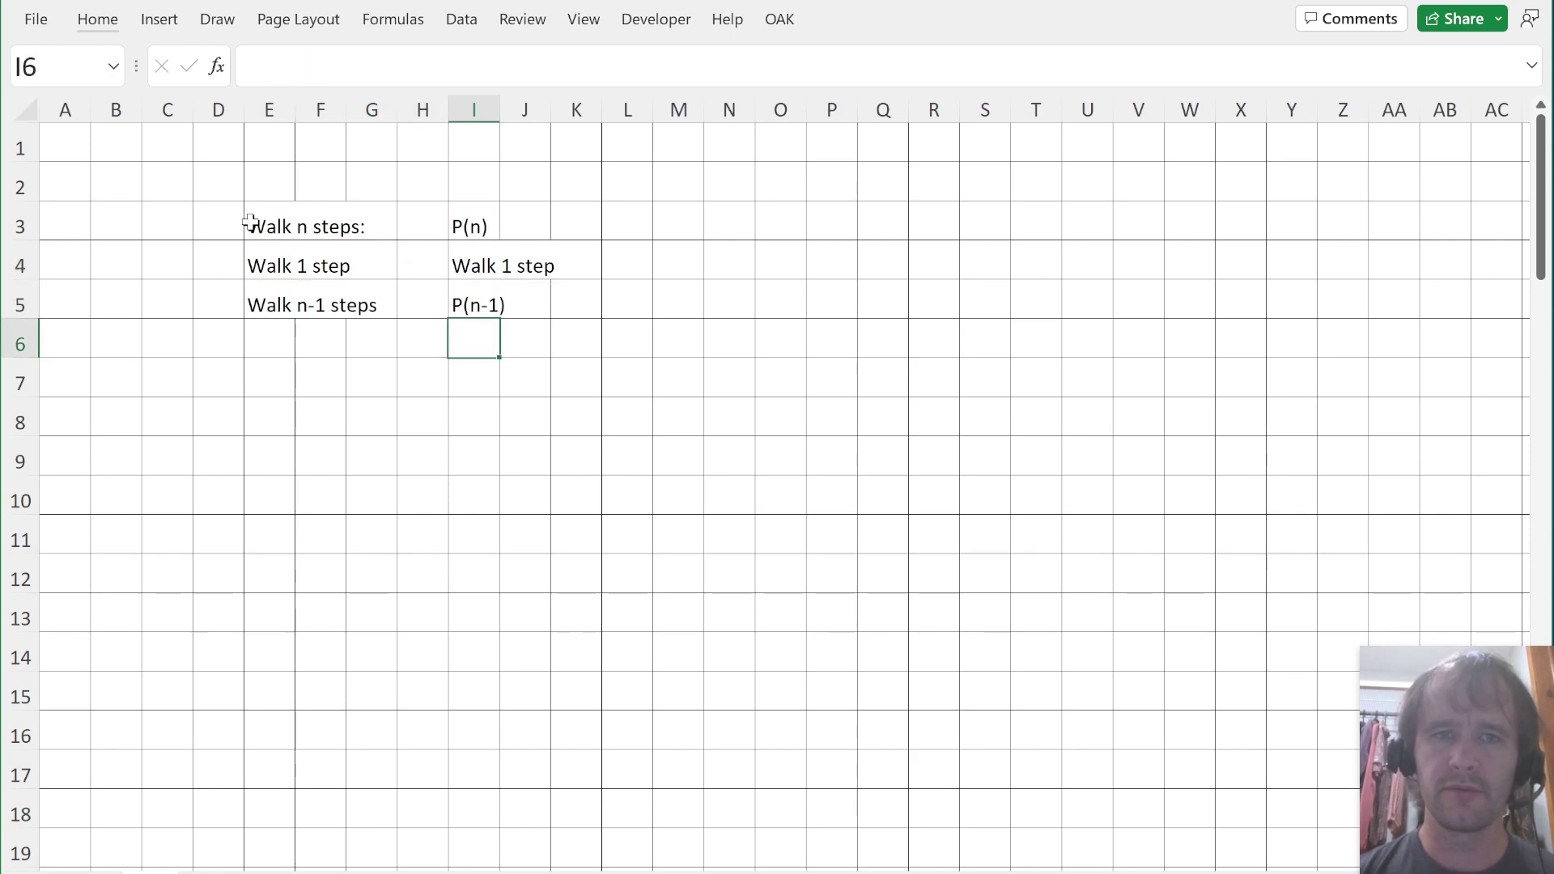
Step: Move the 'Walk 1 step' and P(n-1) entries from I4:I5 to J4:J5
key("Up")
key("Up")
key("shift+Down")
key("ctrl+x")
key("Right")
key("ctrl+v")
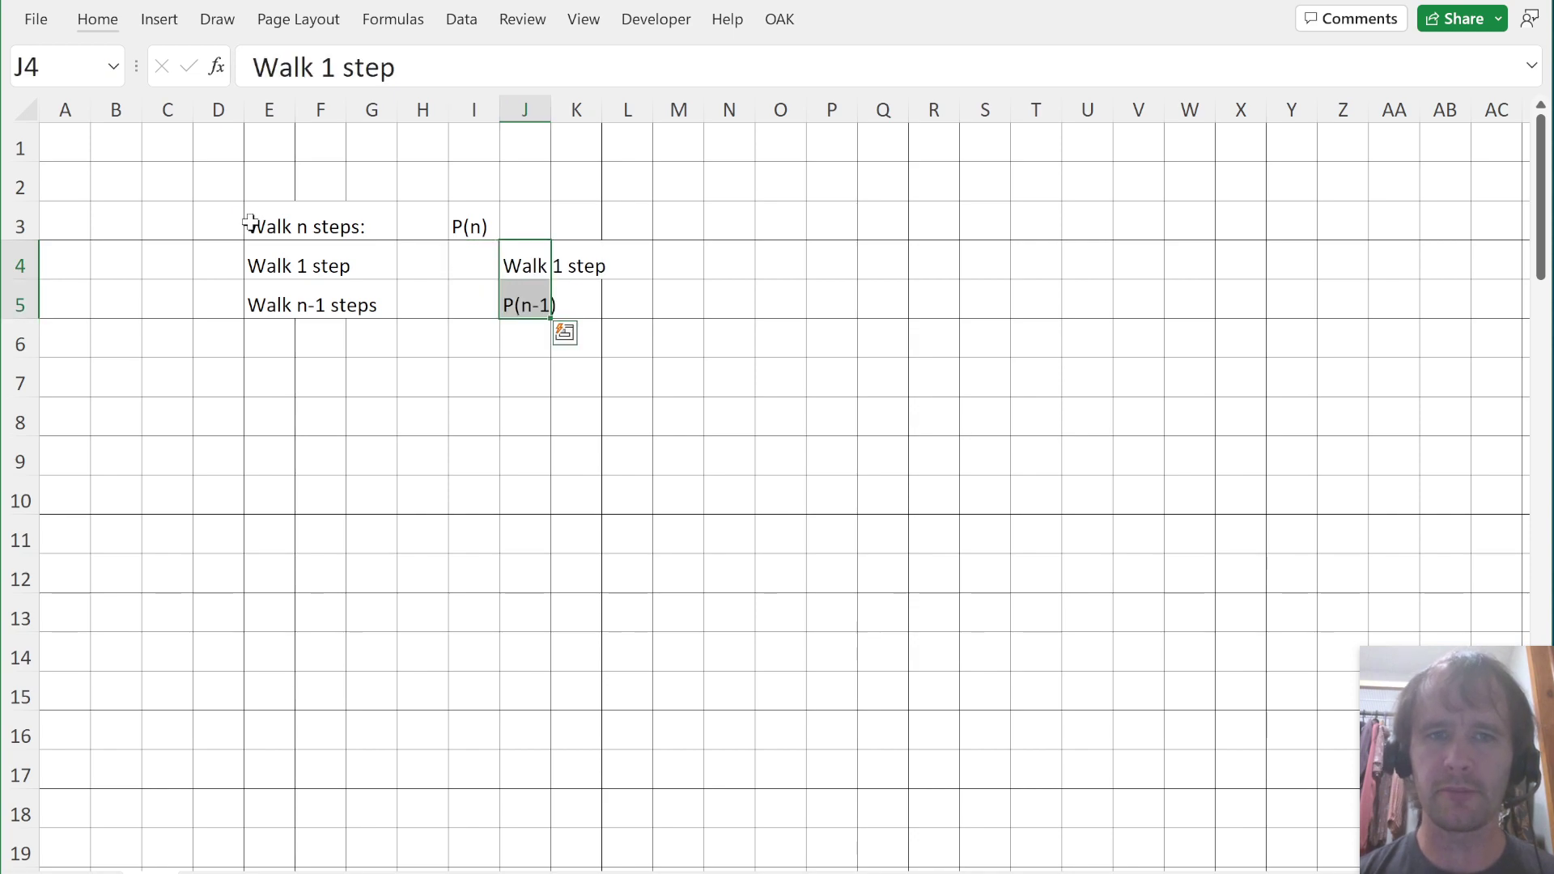
key("Left")
key("Up")
key("Down")
key("Right")
key("Down")
key("Right")
key("Up")
key("Right")
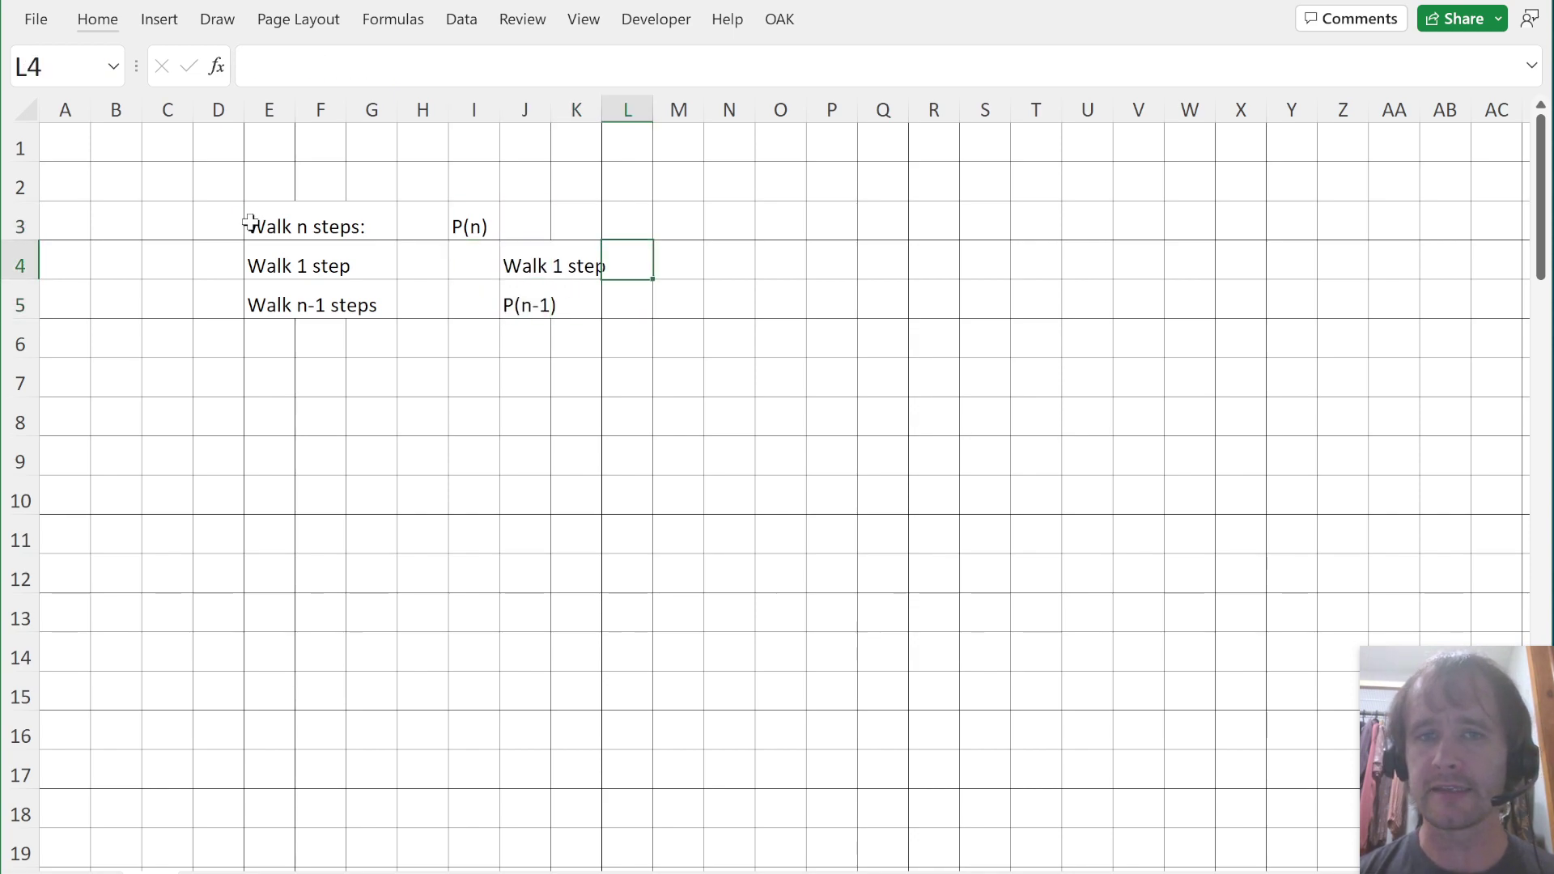
key("Right")
key("Up")
key("Right")
key("Right")
Step: Enter 'Walk to wall:', 'If I'm at the wall, stop' and 'Else, step forward, and walk to the wall' in O3:O5
type("Wal")
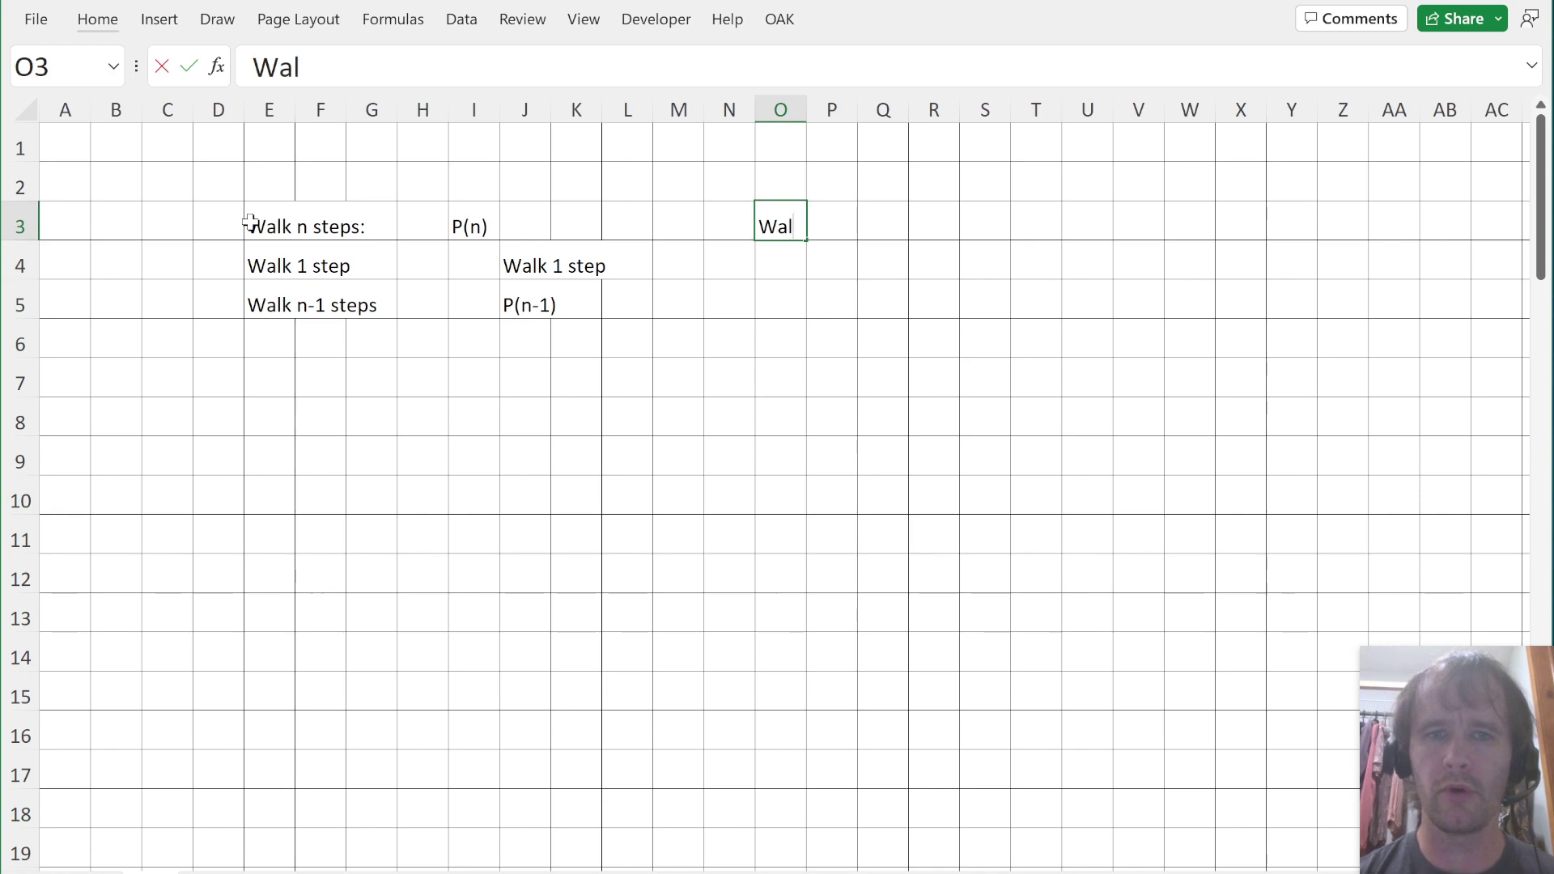
type("k to wall:")
key("Return")
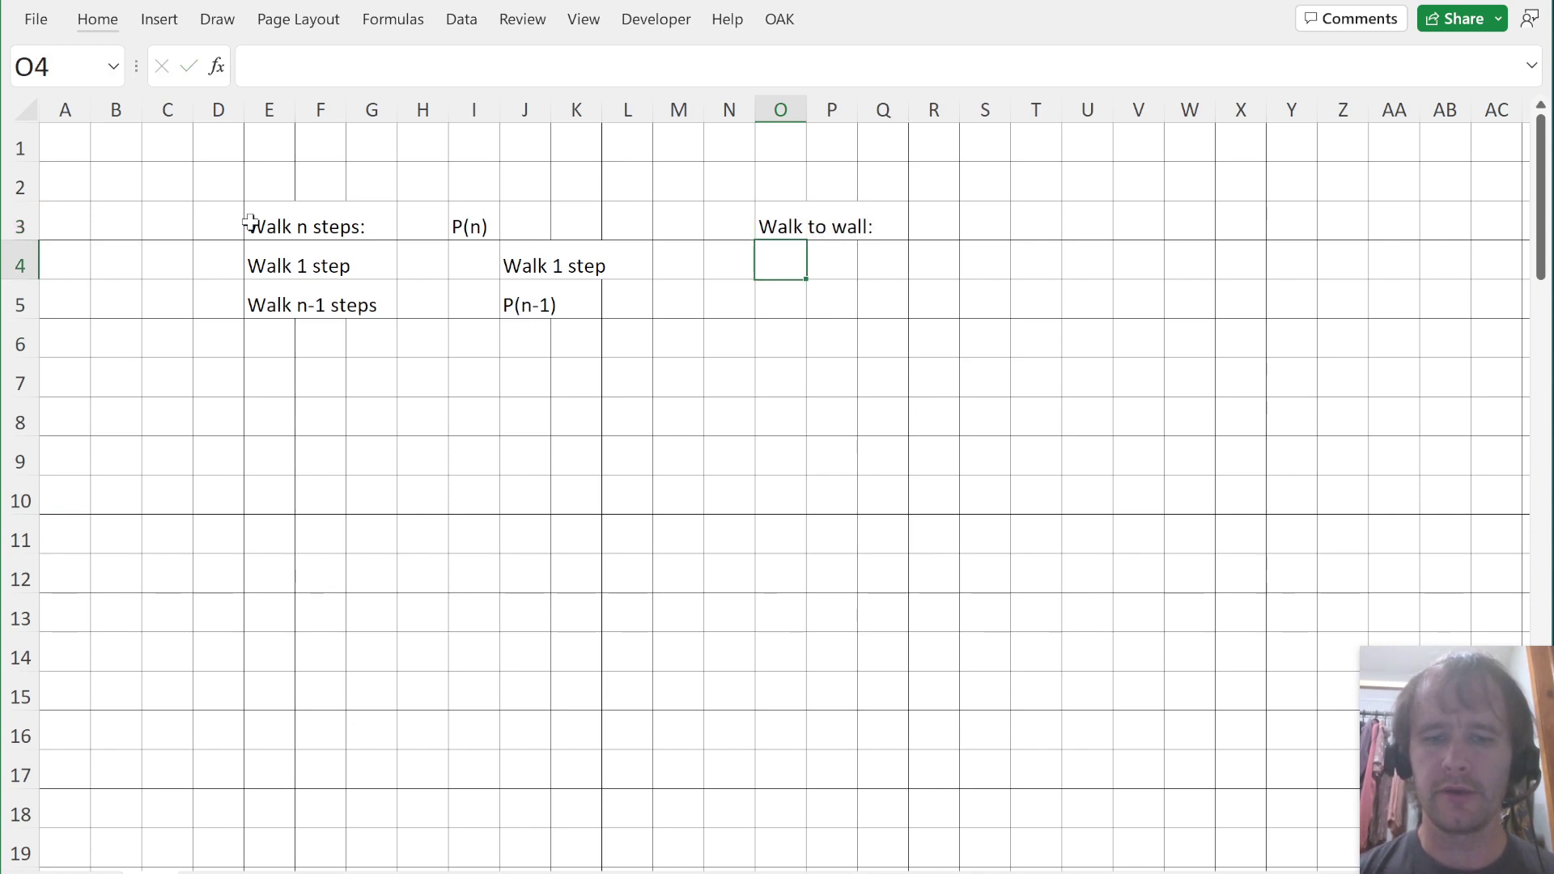
type("If I'm at")
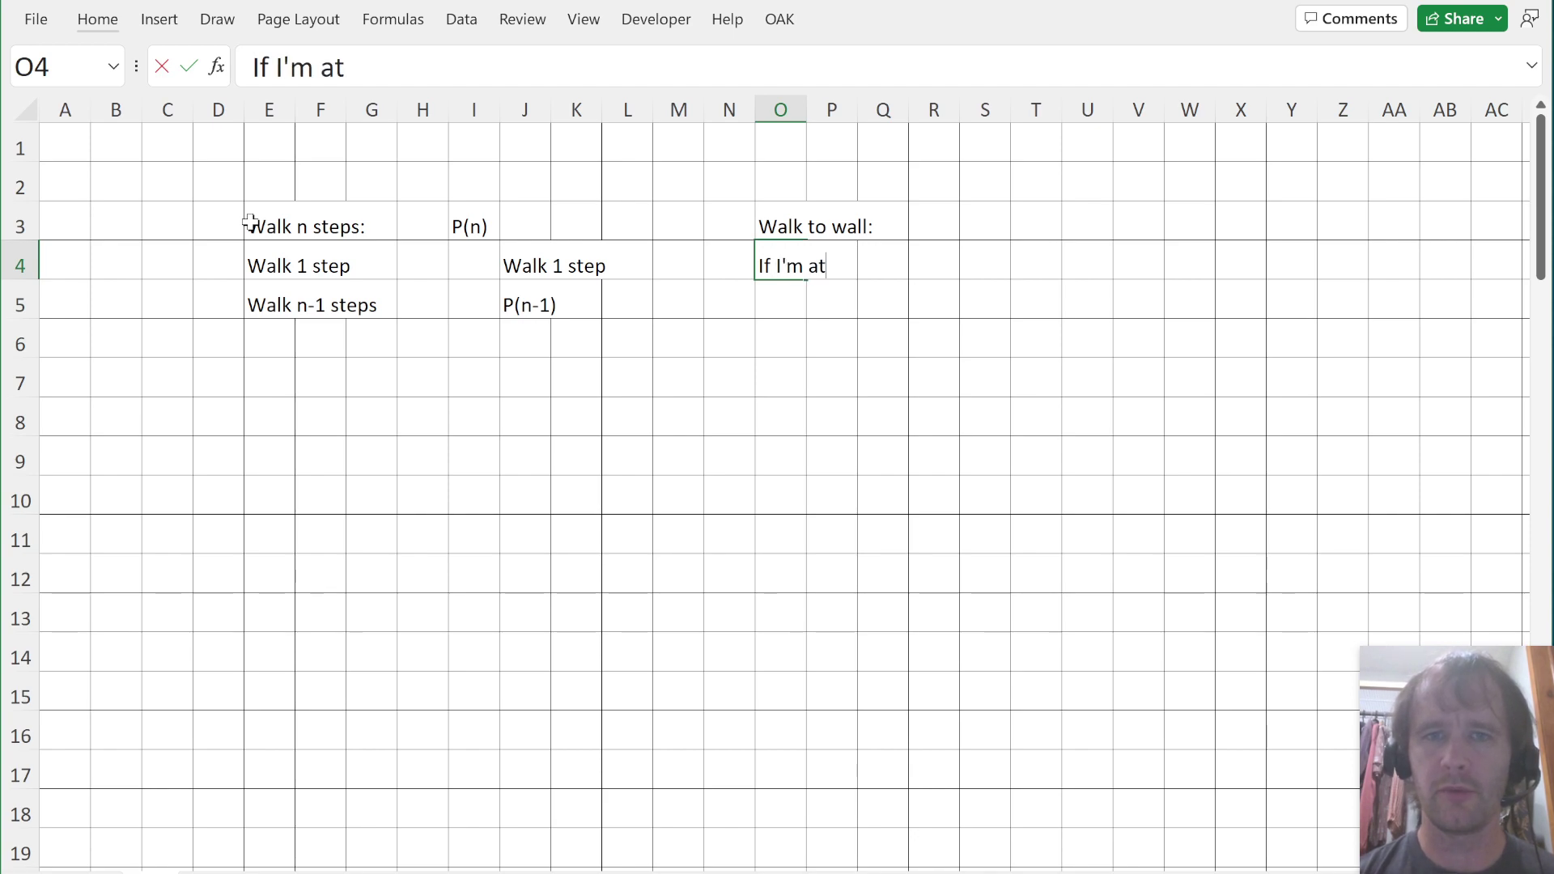
type(" the wall, stop")
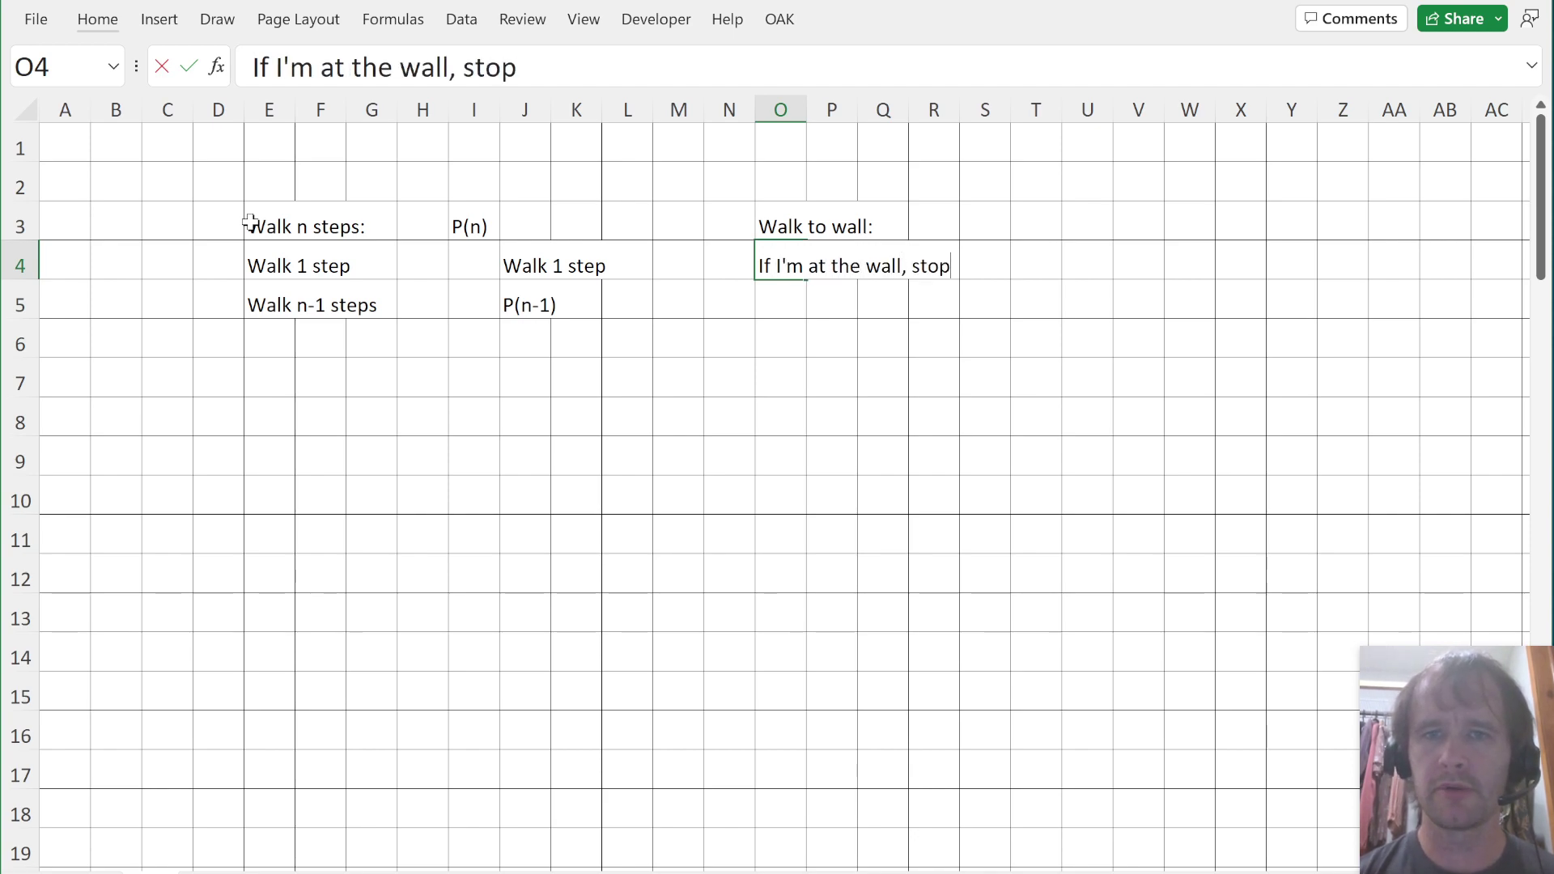
key("Return")
type("Else, st")
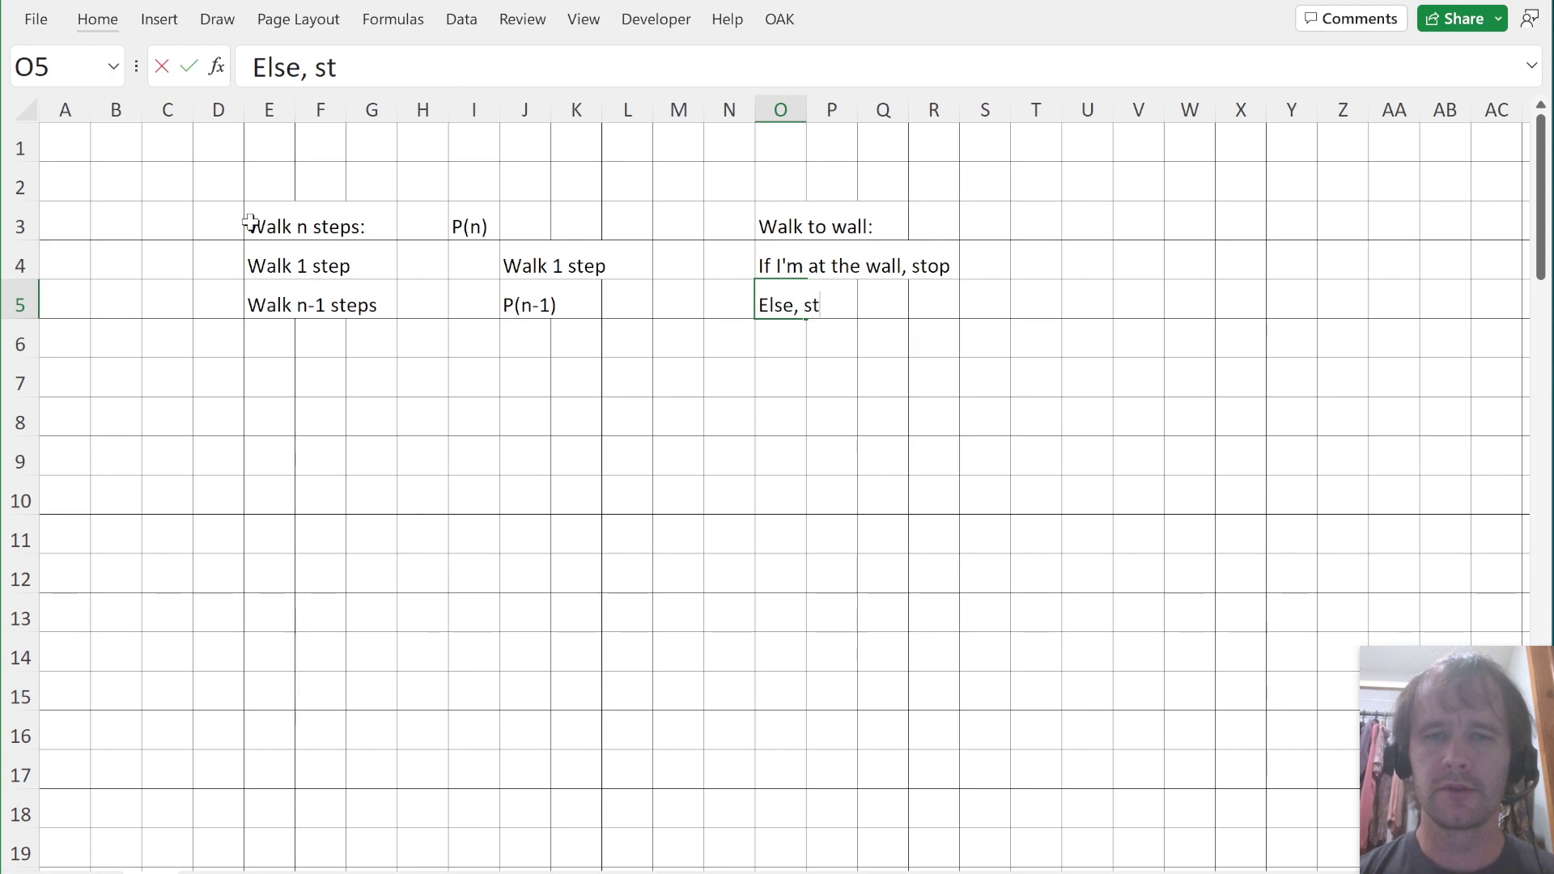
type("ep forward, and w")
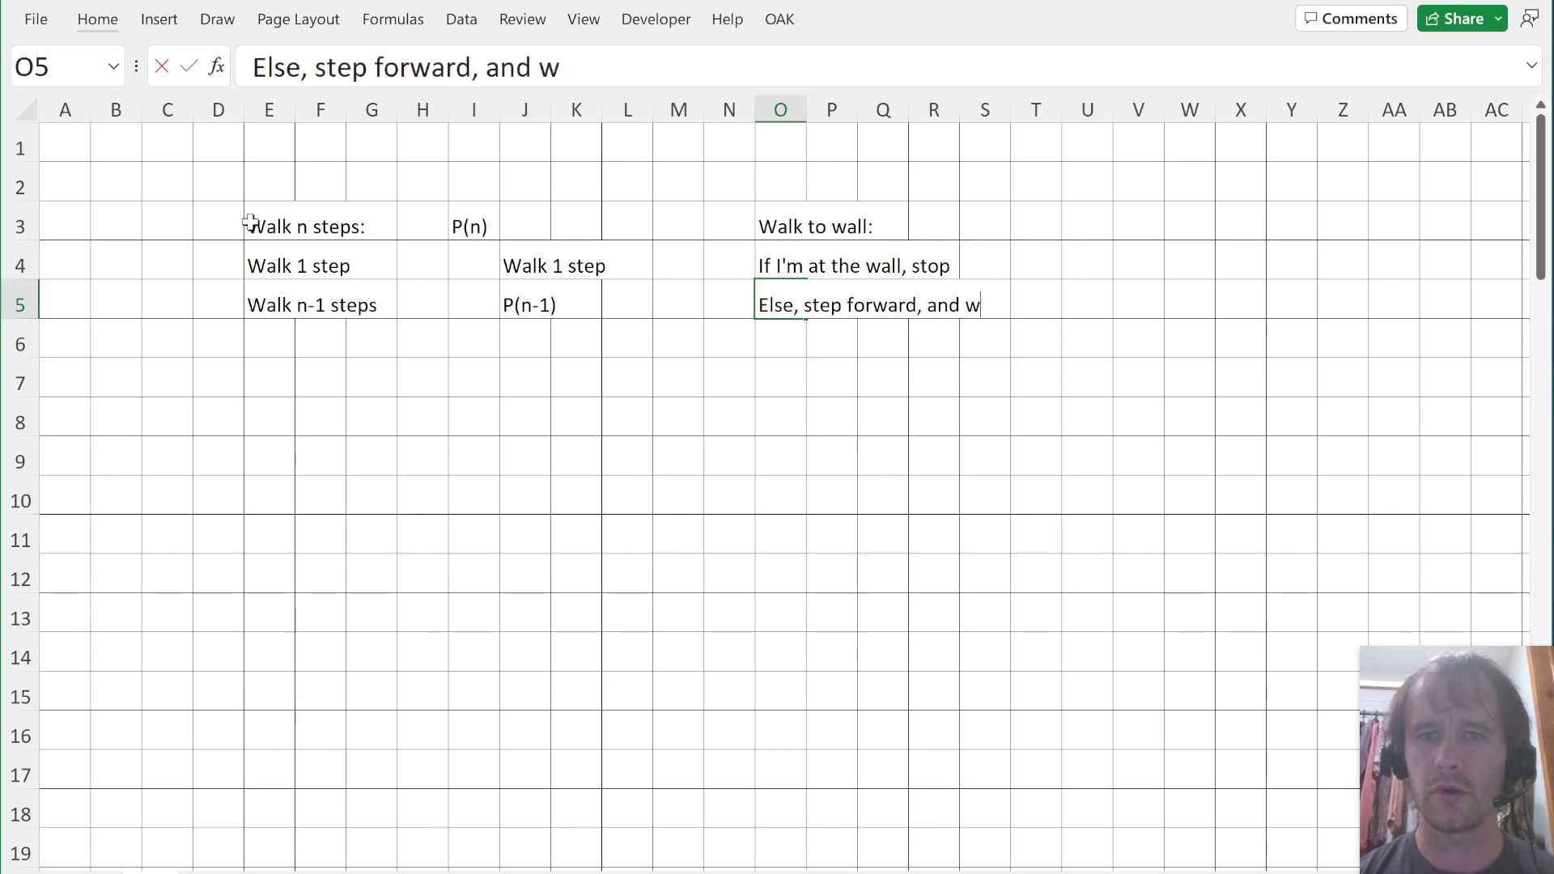
type("alk to the wall")
key("Return")
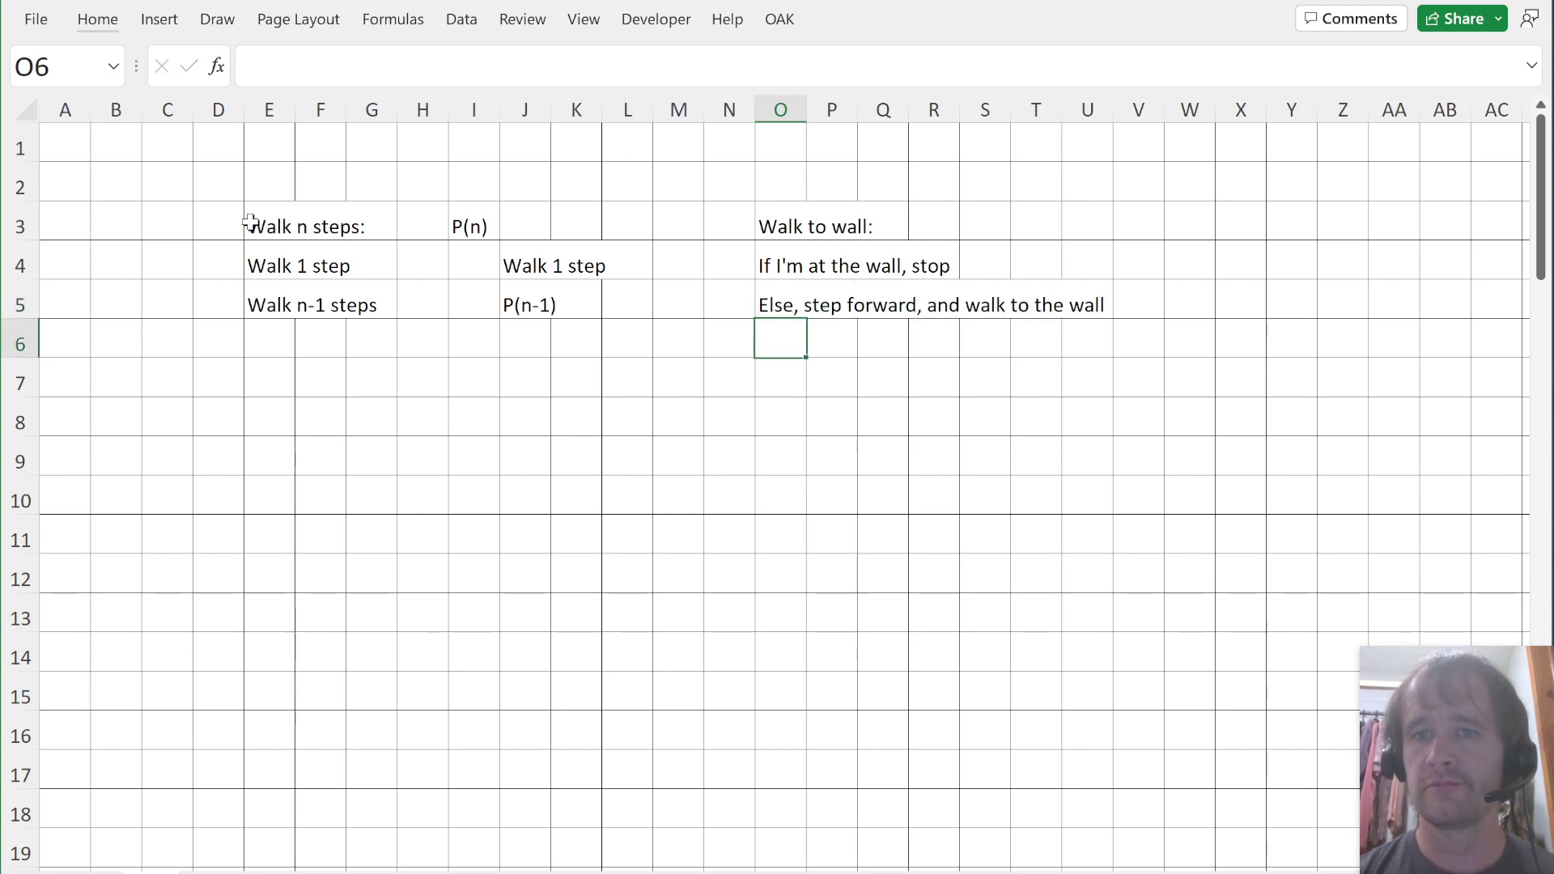
Step: Switch to the Level 4 Fibonacci puzzle sheet and show the Home ribbon commands
key("Up")
key("Up")
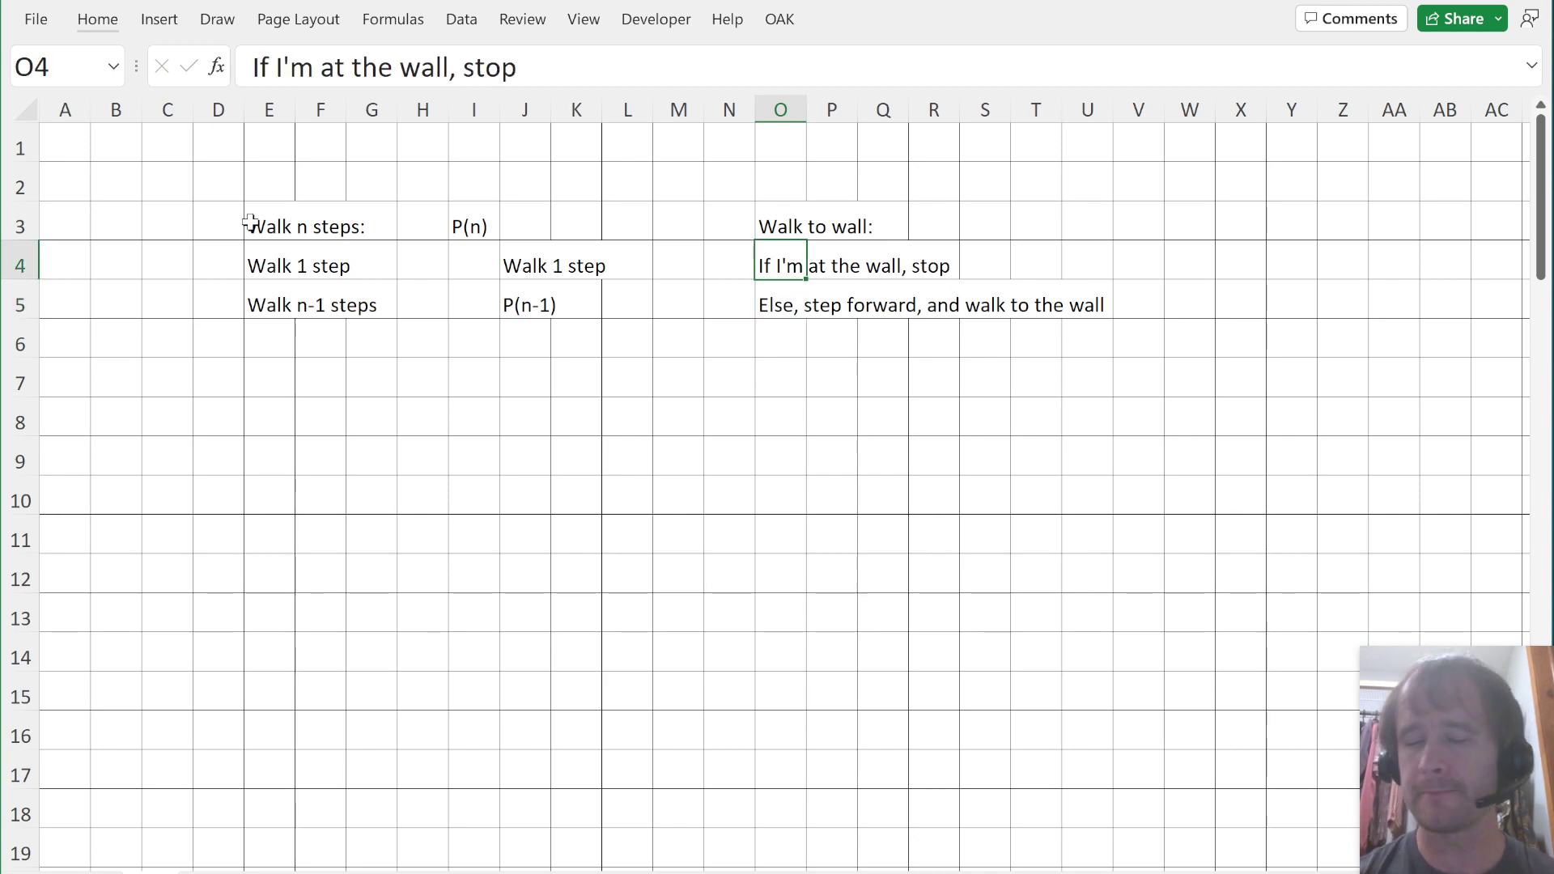
key("ctrl+Left")
key("ctrl+Left")
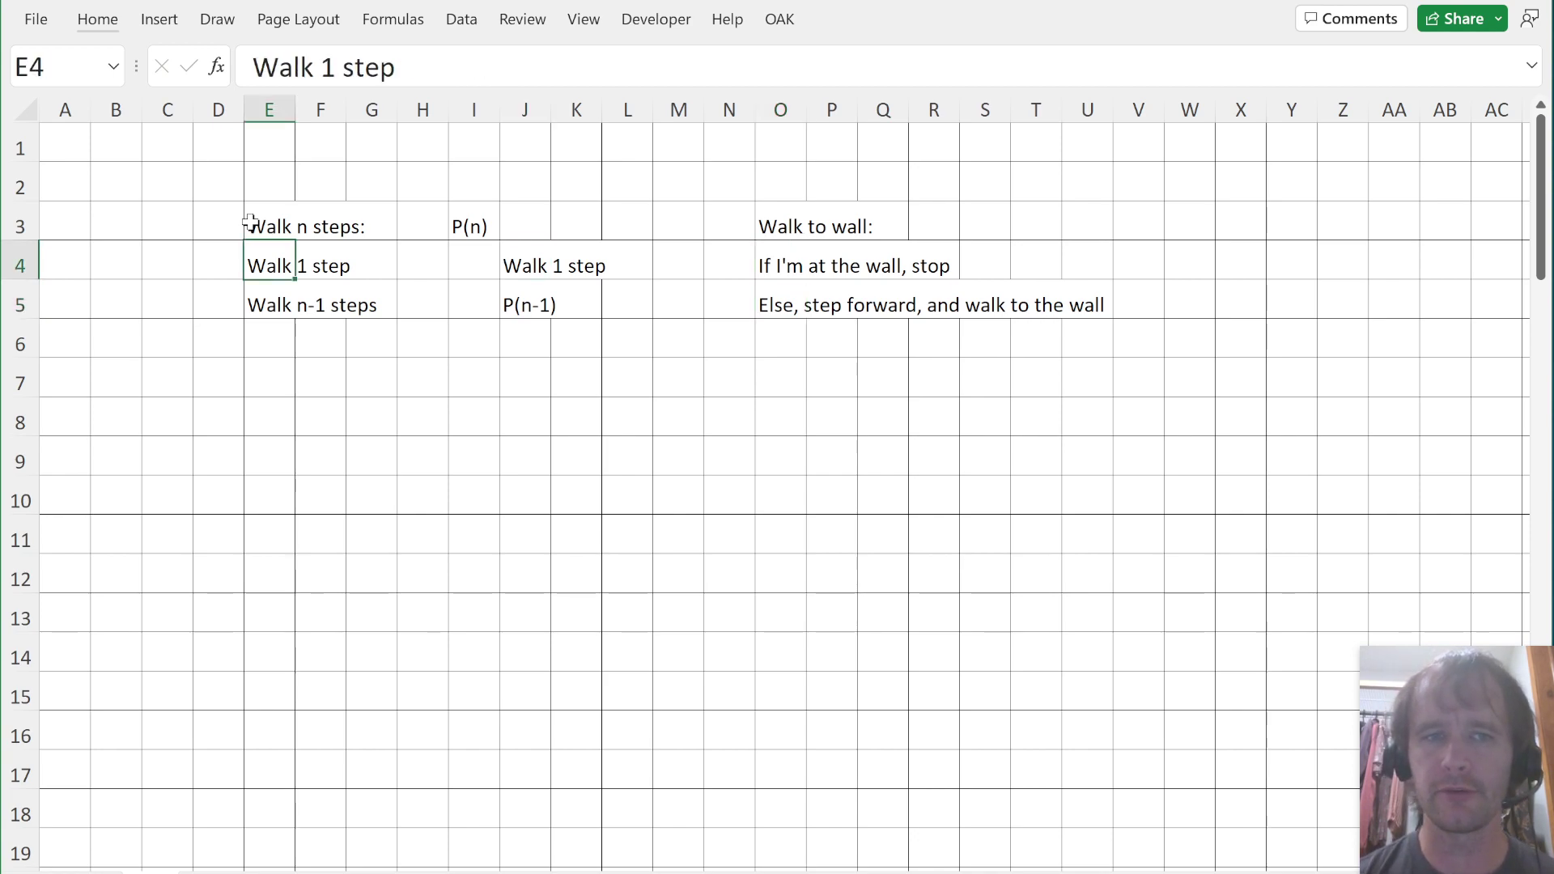
key("ctrl+Left")
key("Up")
key("ctrl+Up")
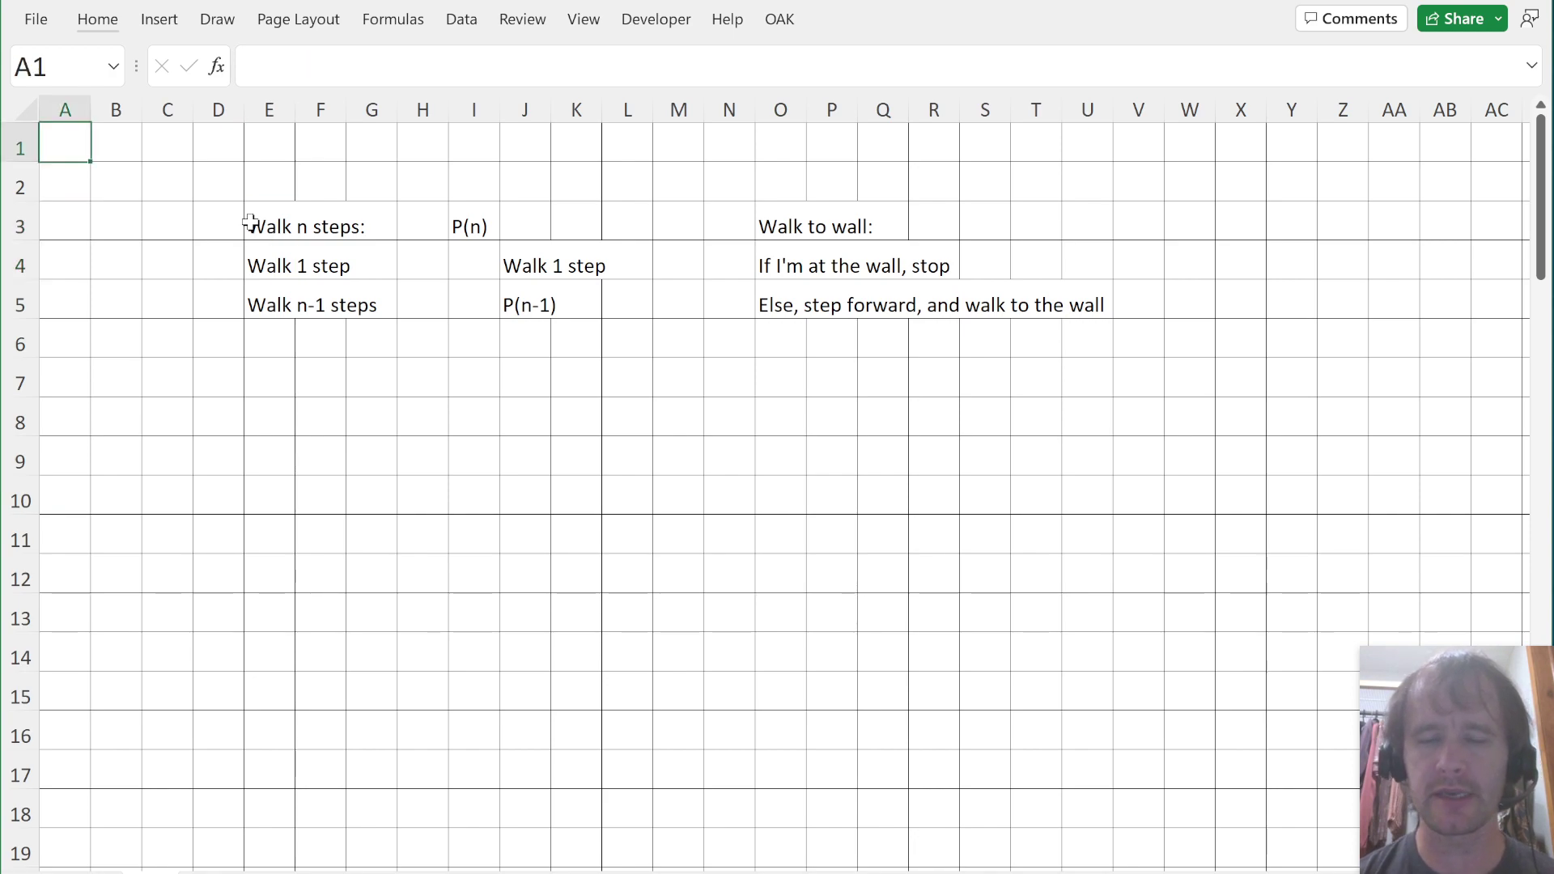
key("ctrl+Page_Down")
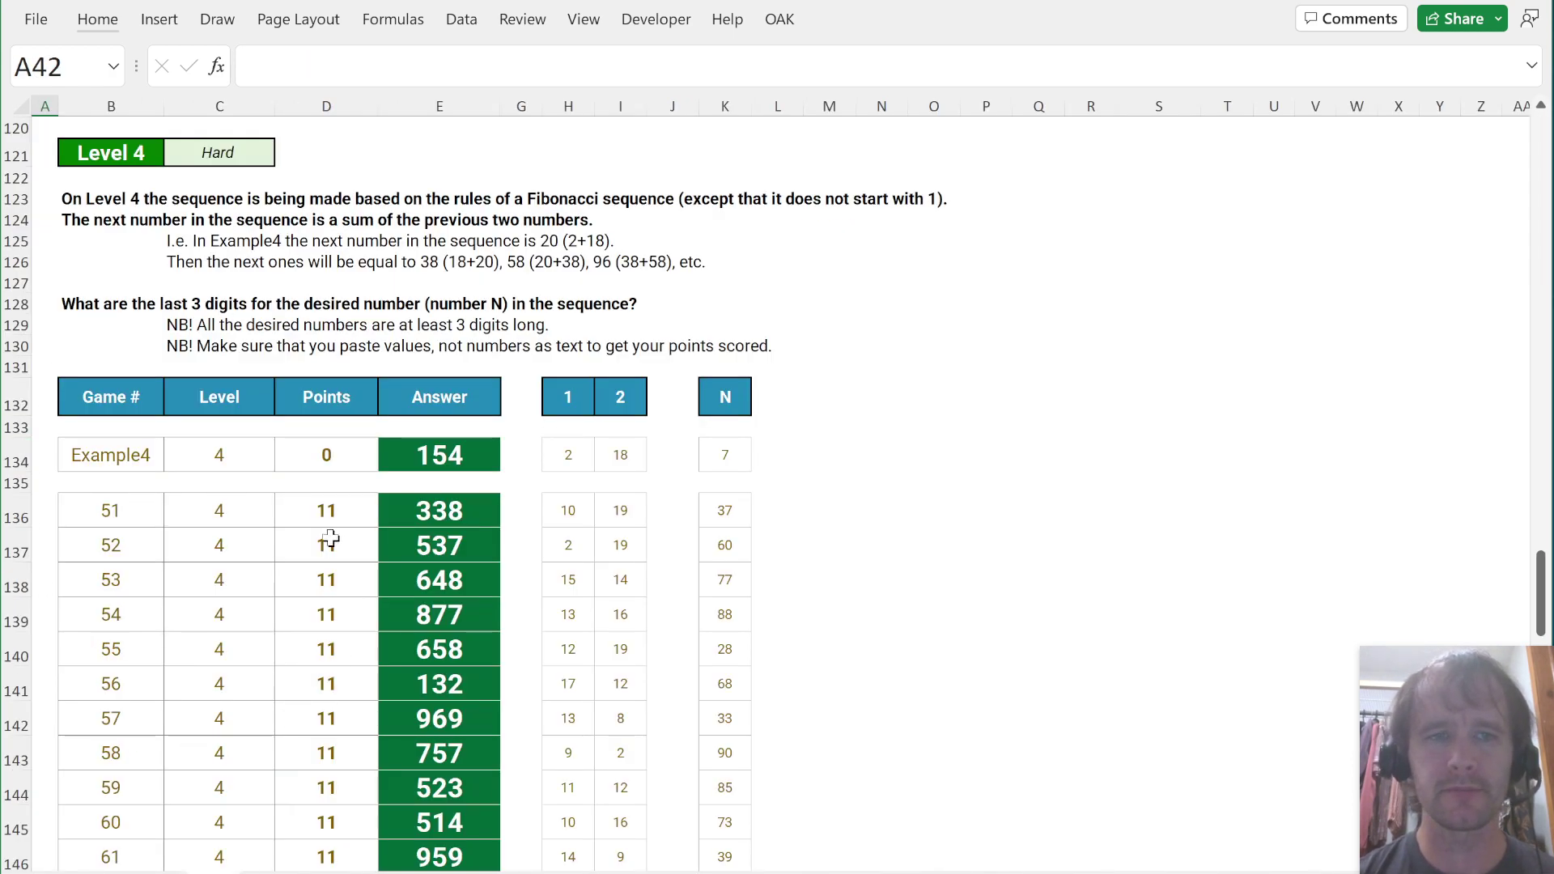
scroll(327, 583, "up", 1)
scroll(327, 583, "up", 2)
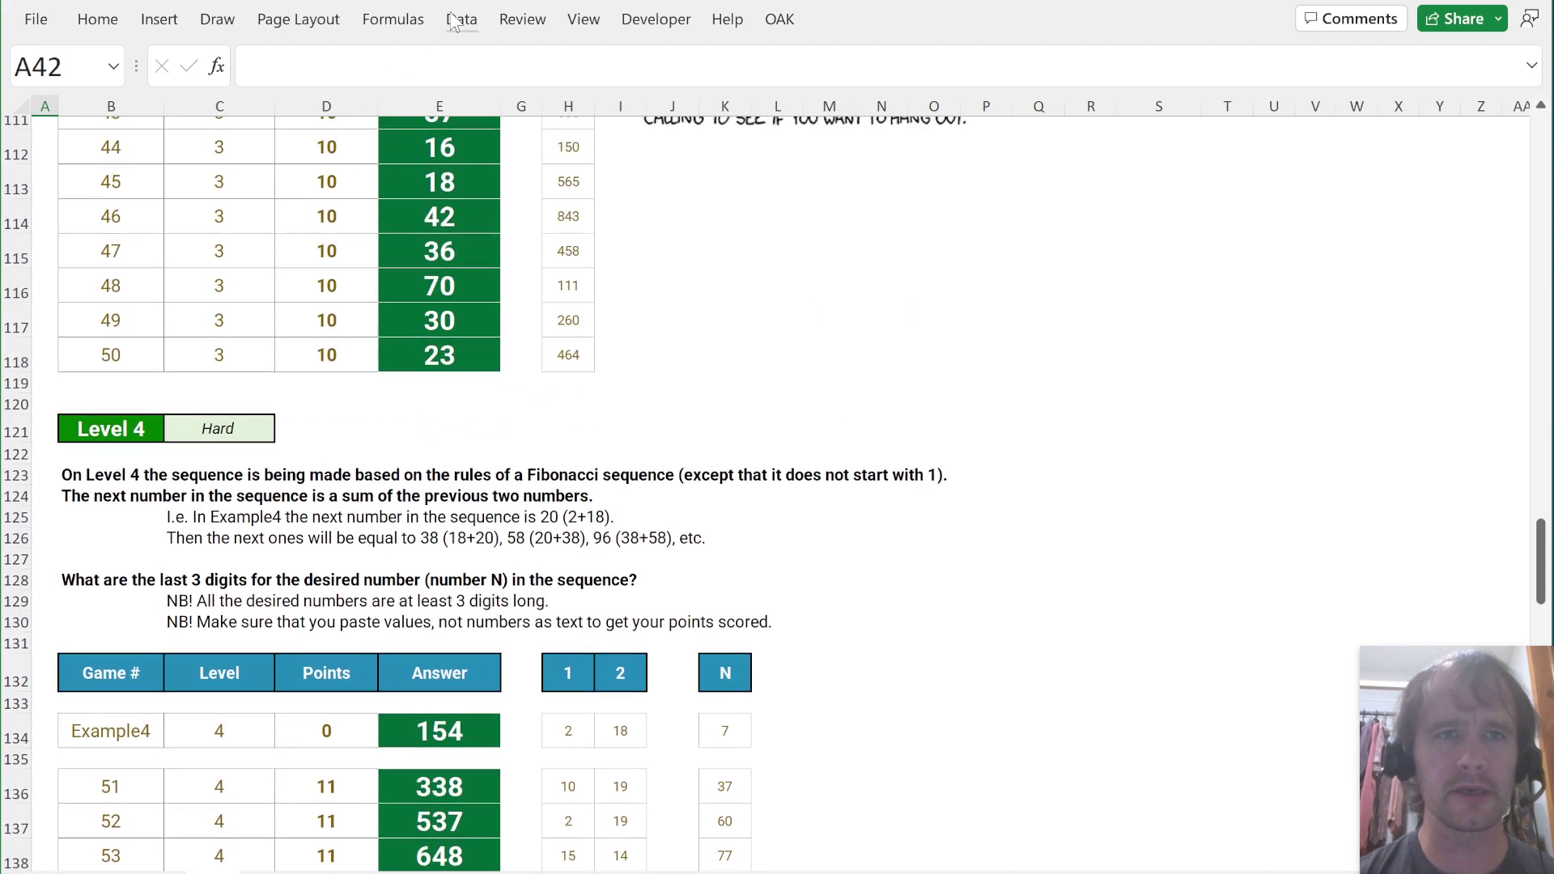
left_click(98, 21)
Step: Delete the Collatz, Fib1K and Level5 names in the Advanced Formula Environment and close it
left_click(1435, 81)
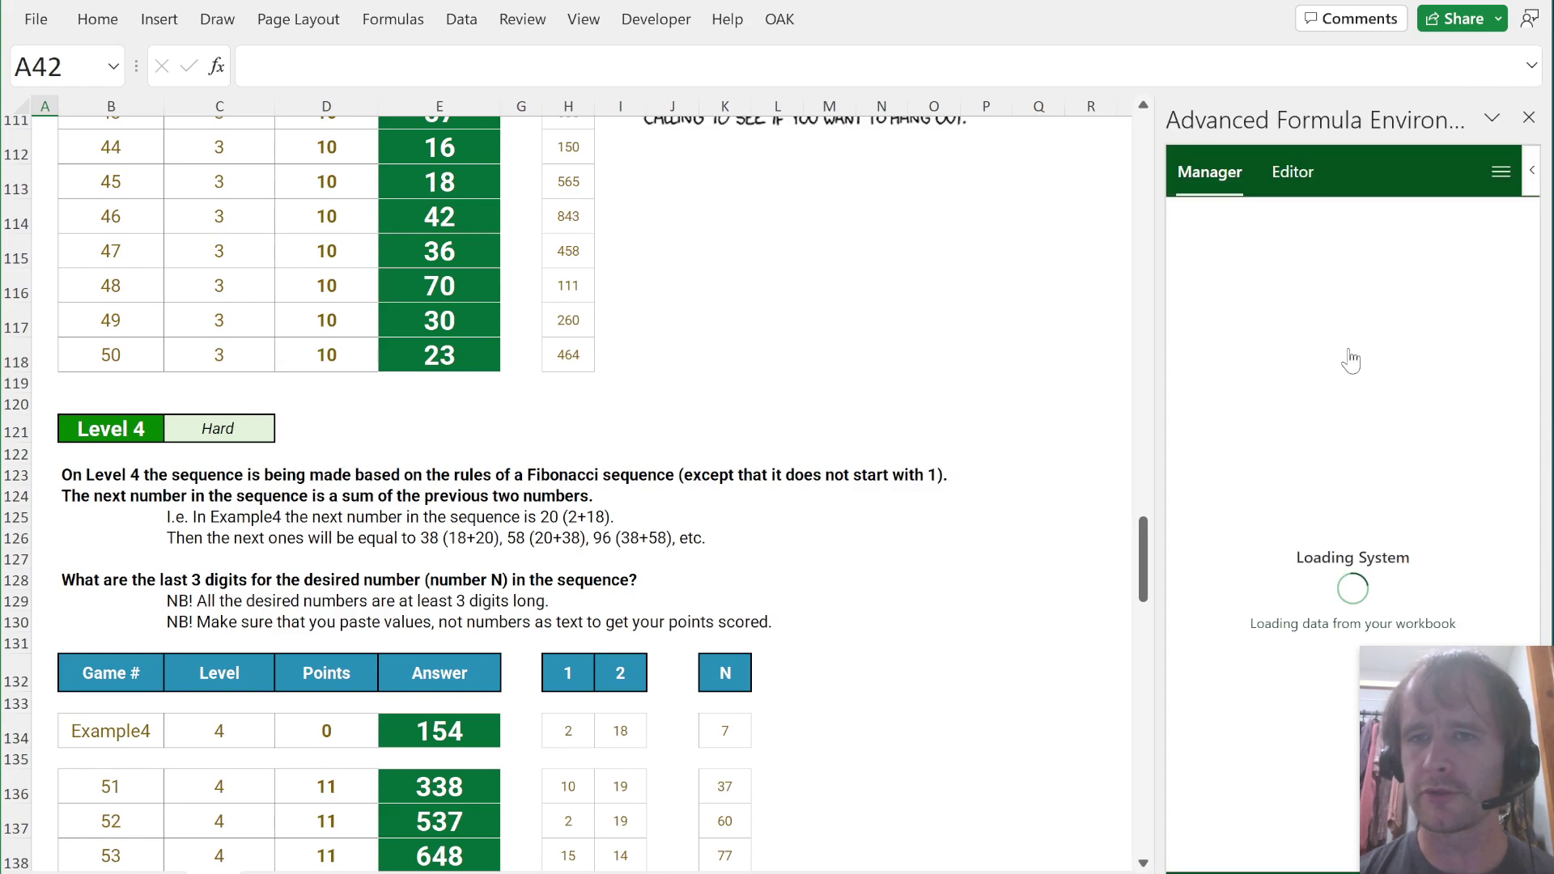
left_click(1431, 371)
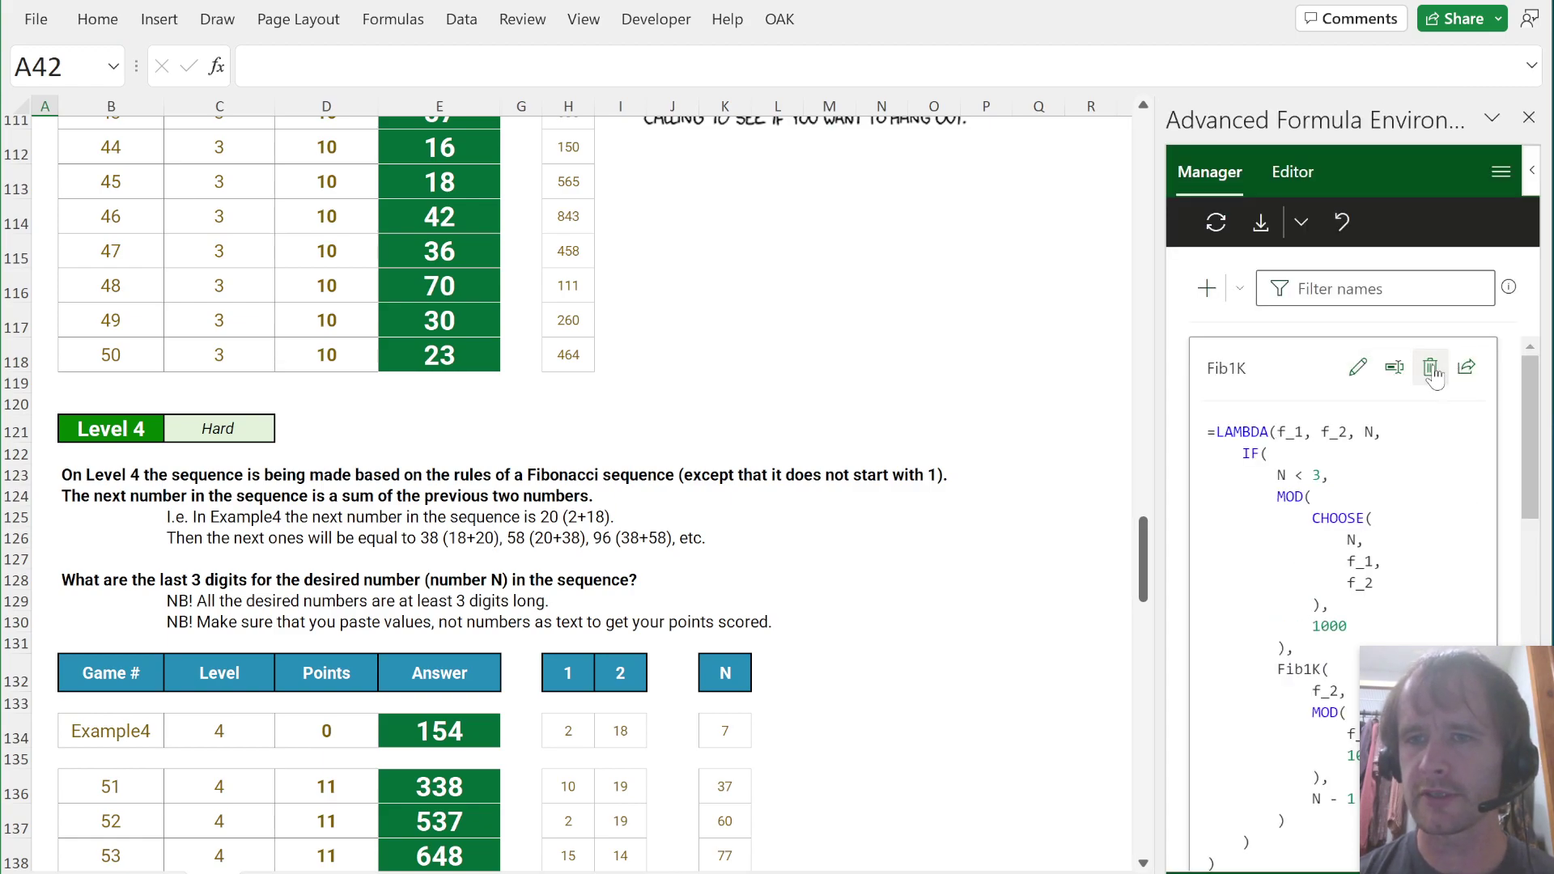
left_click(1431, 369)
left_click(1431, 369)
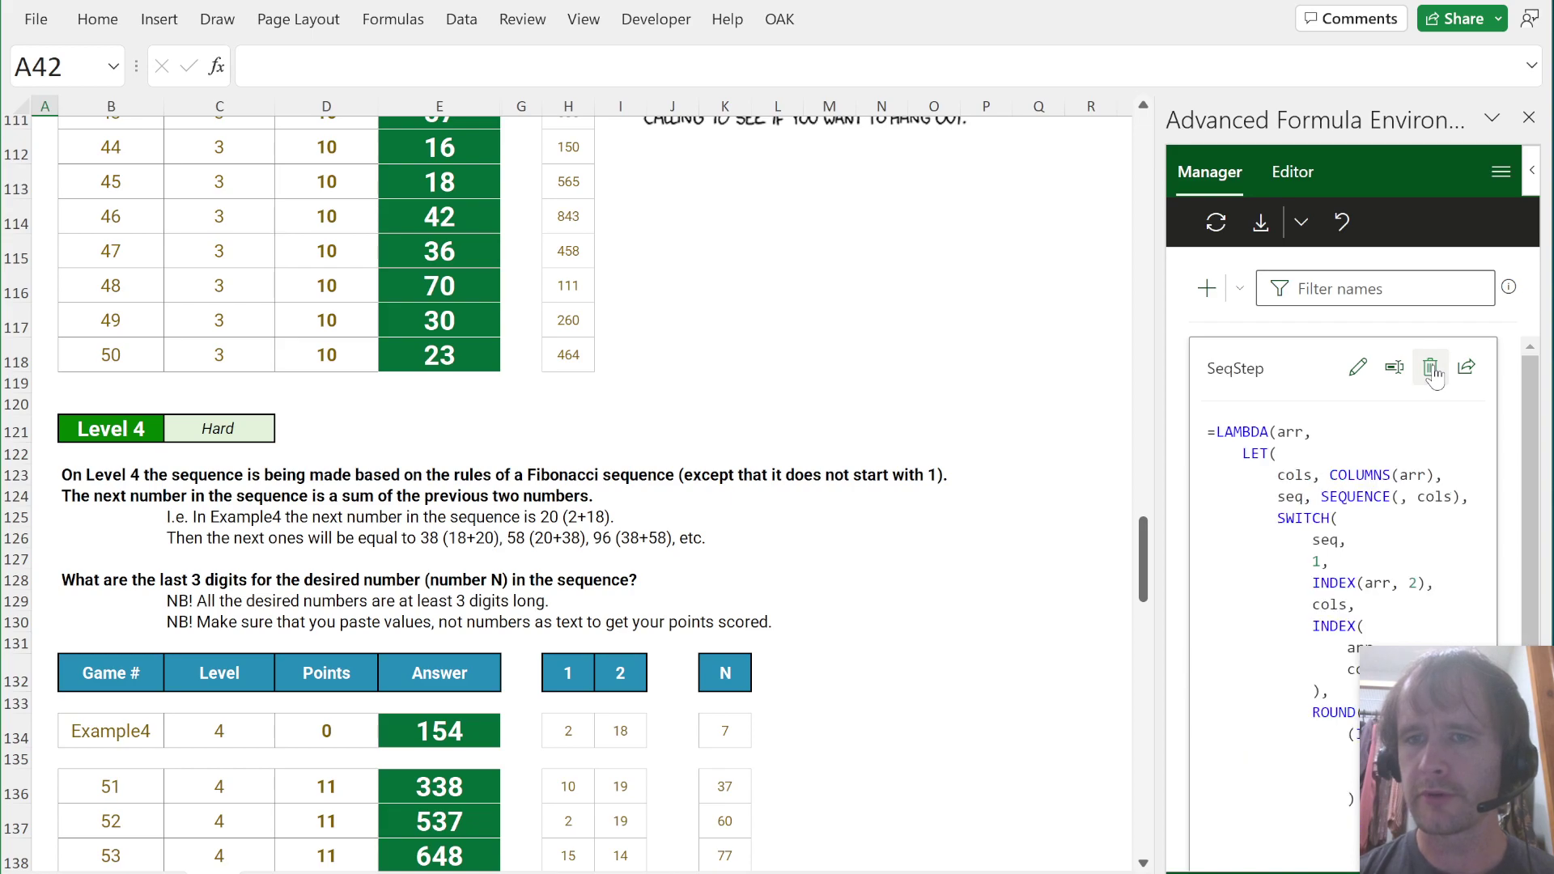
left_click(1529, 117)
Step: Clear the Level 4 answer formulas in E136:E155
left_click(456, 187)
key("ctrl+Up")
key("ctrl+Up")
key("ctrl+Up")
key("ctrl+Up")
key("ctrl+Up")
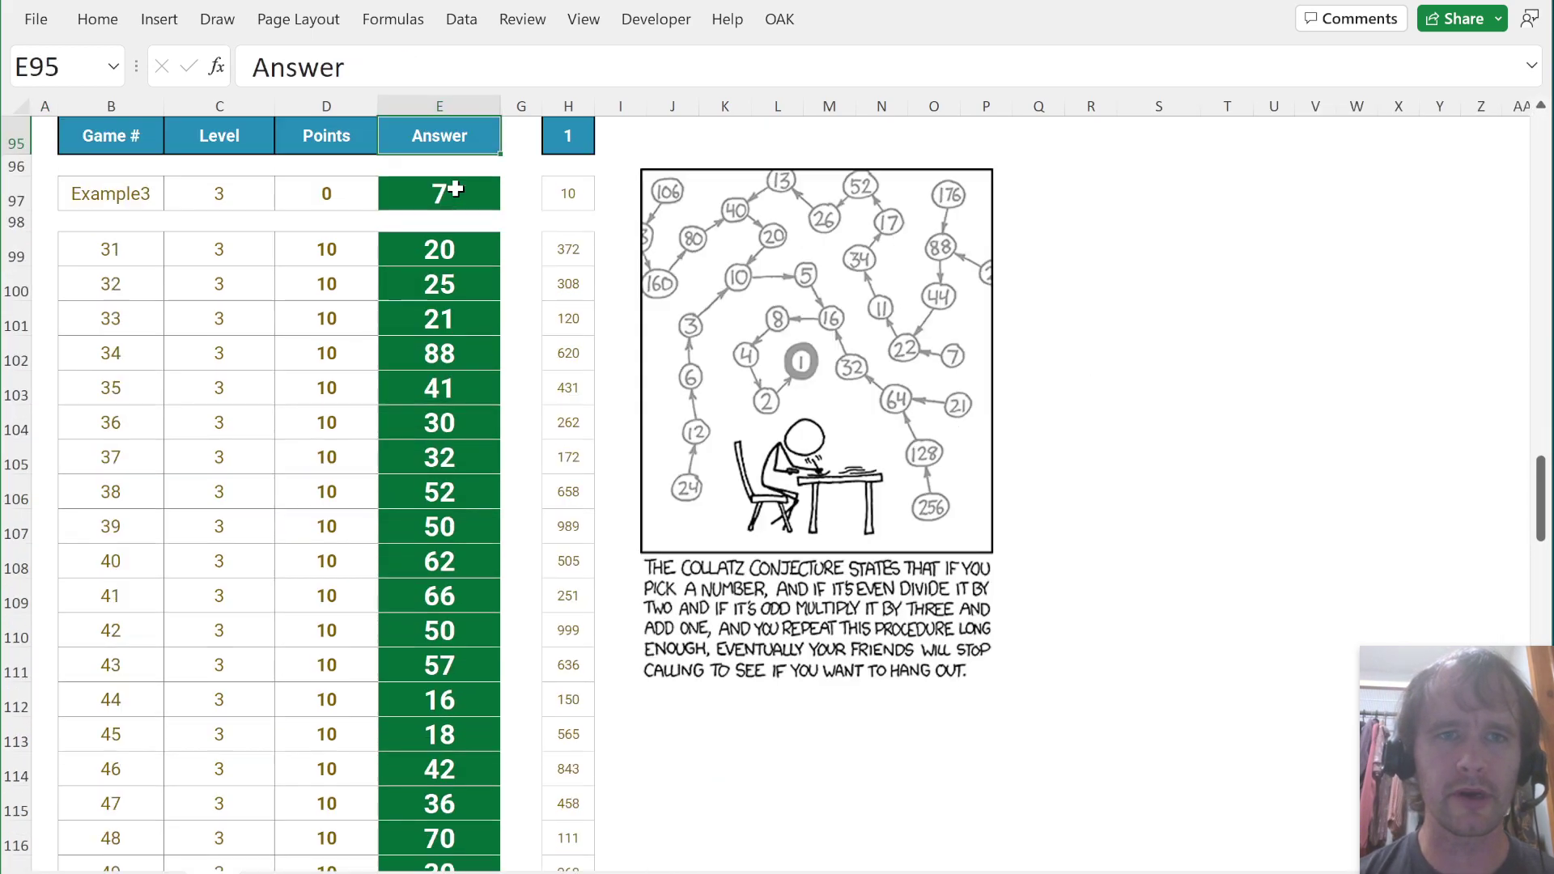
key("ctrl+Down")
key("ctrl+Down")
key("ctrl+Down")
key("ctrl+Down")
key("ctrl+Down")
key("ctrl+Down")
key("ctrl+Down")
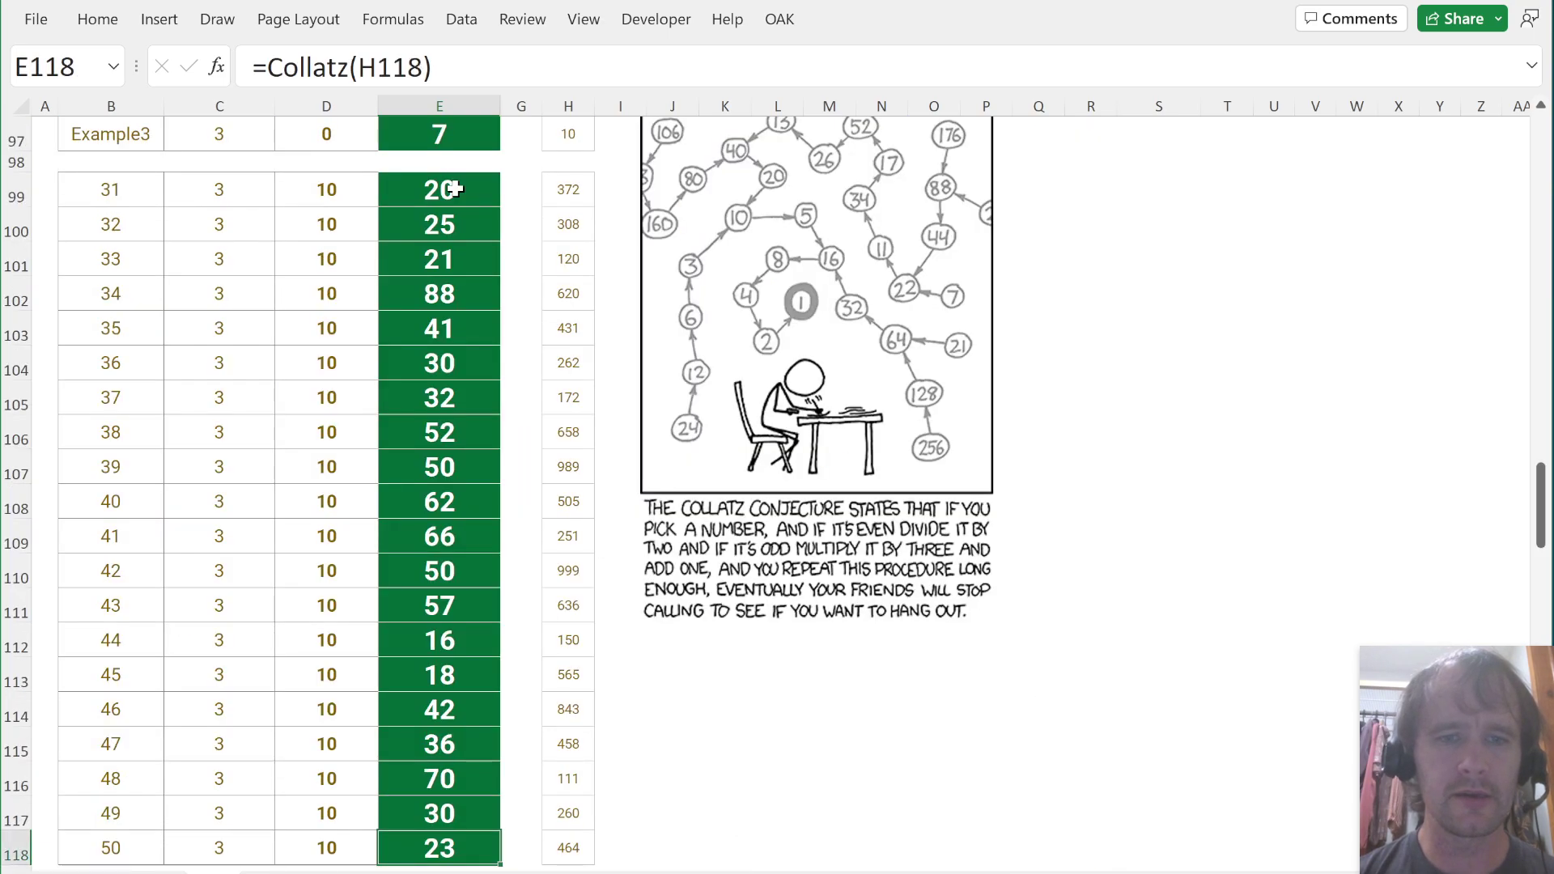
key("ctrl+Down")
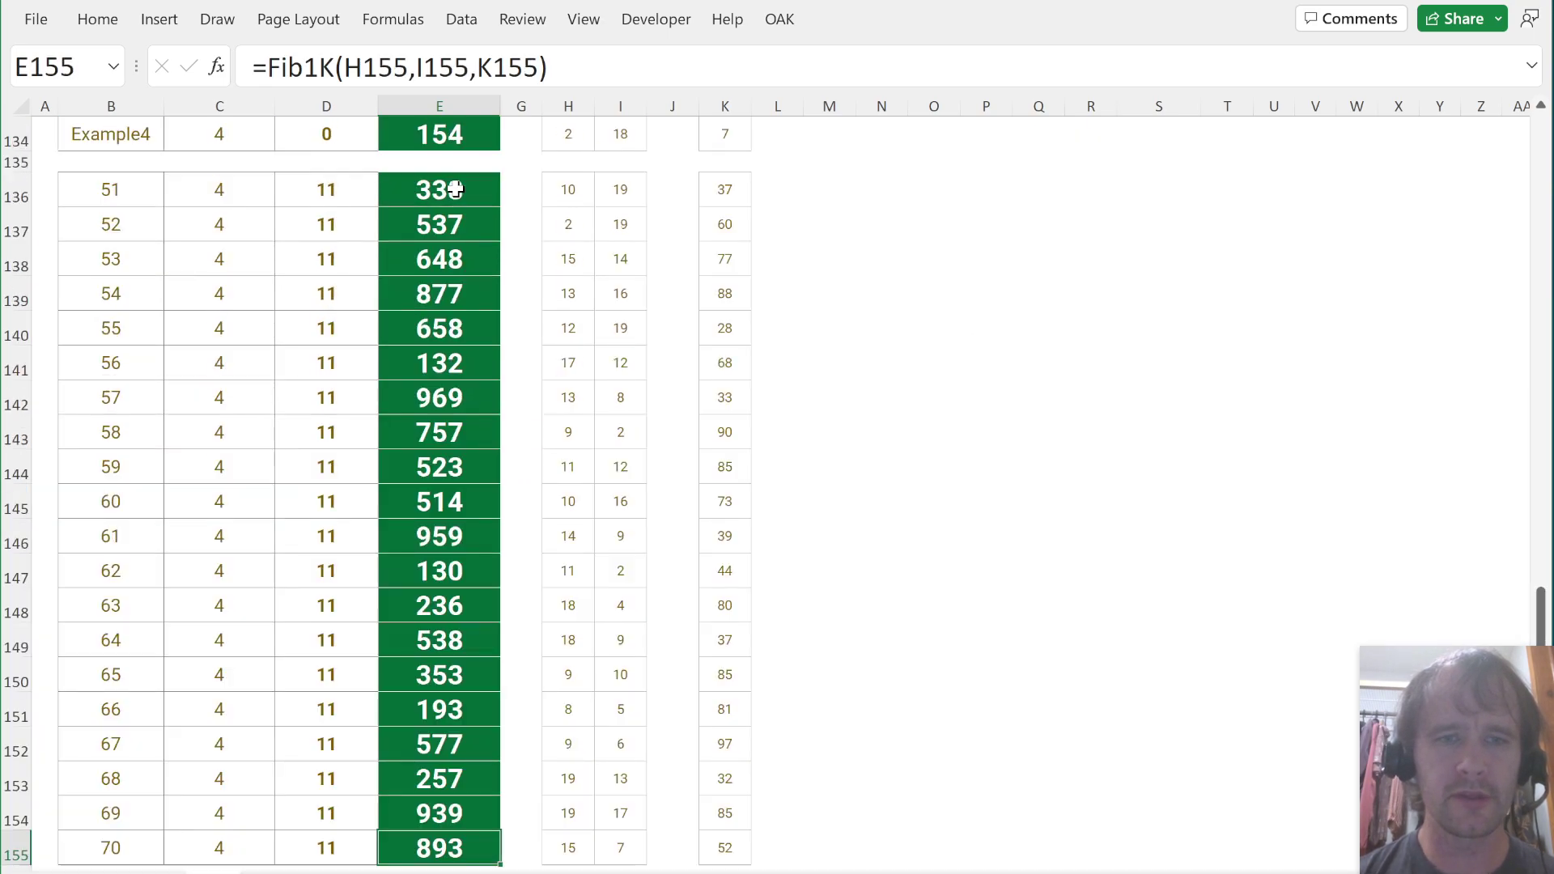
key("ctrl+Up")
key("ctrl+shift+Down")
key("Delete")
key("Left")
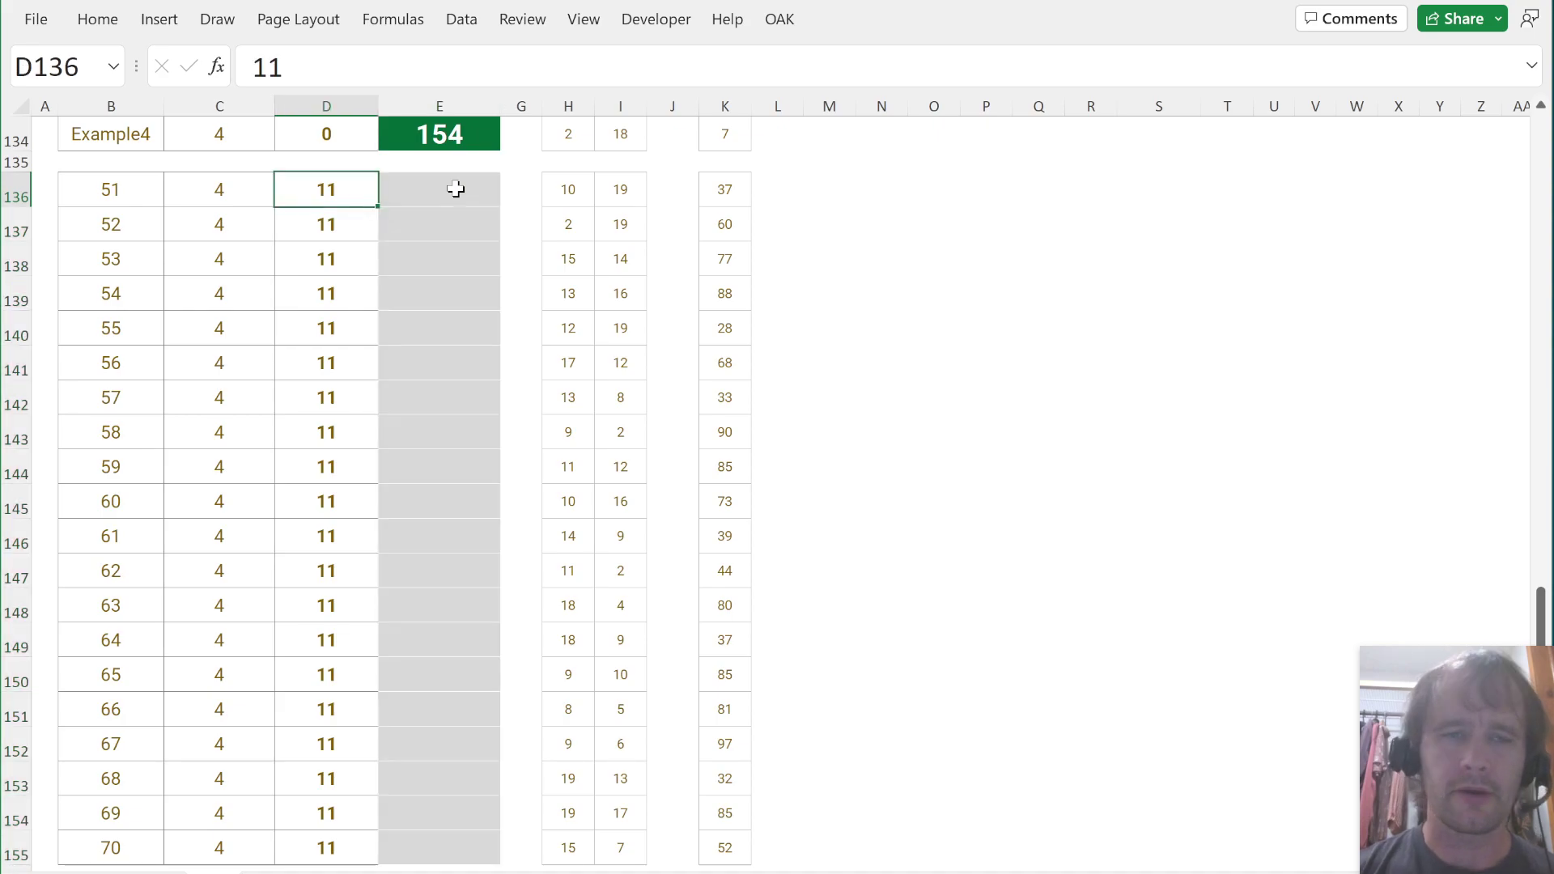
key("ctrl+Home")
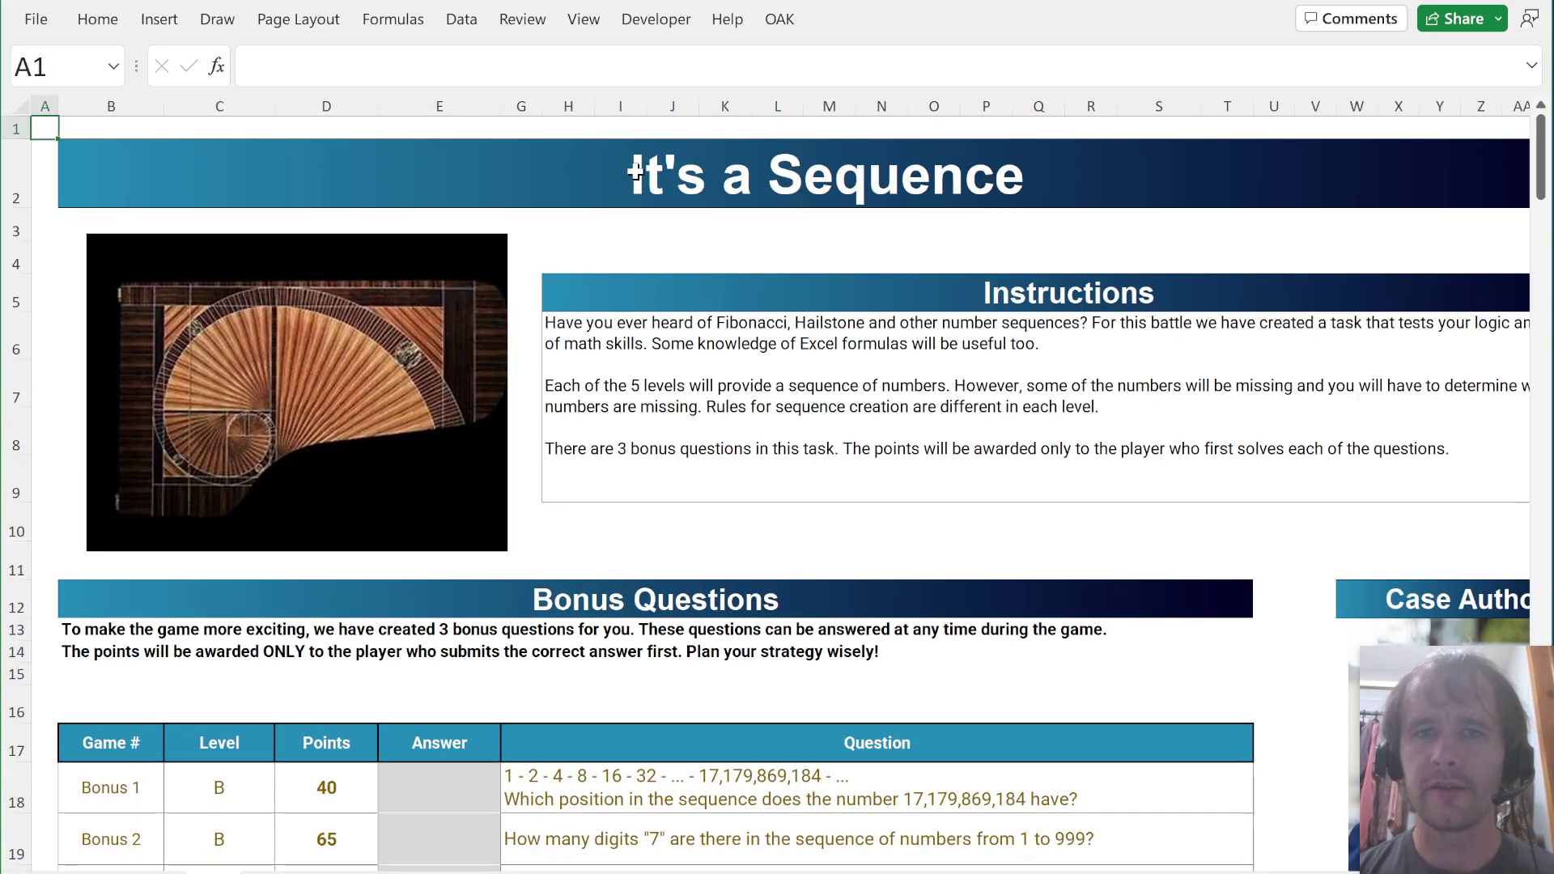
Step: Bring the Level 4 section into view and select its heading in B121
left_click(636, 170)
scroll(837, 362, "down", 1)
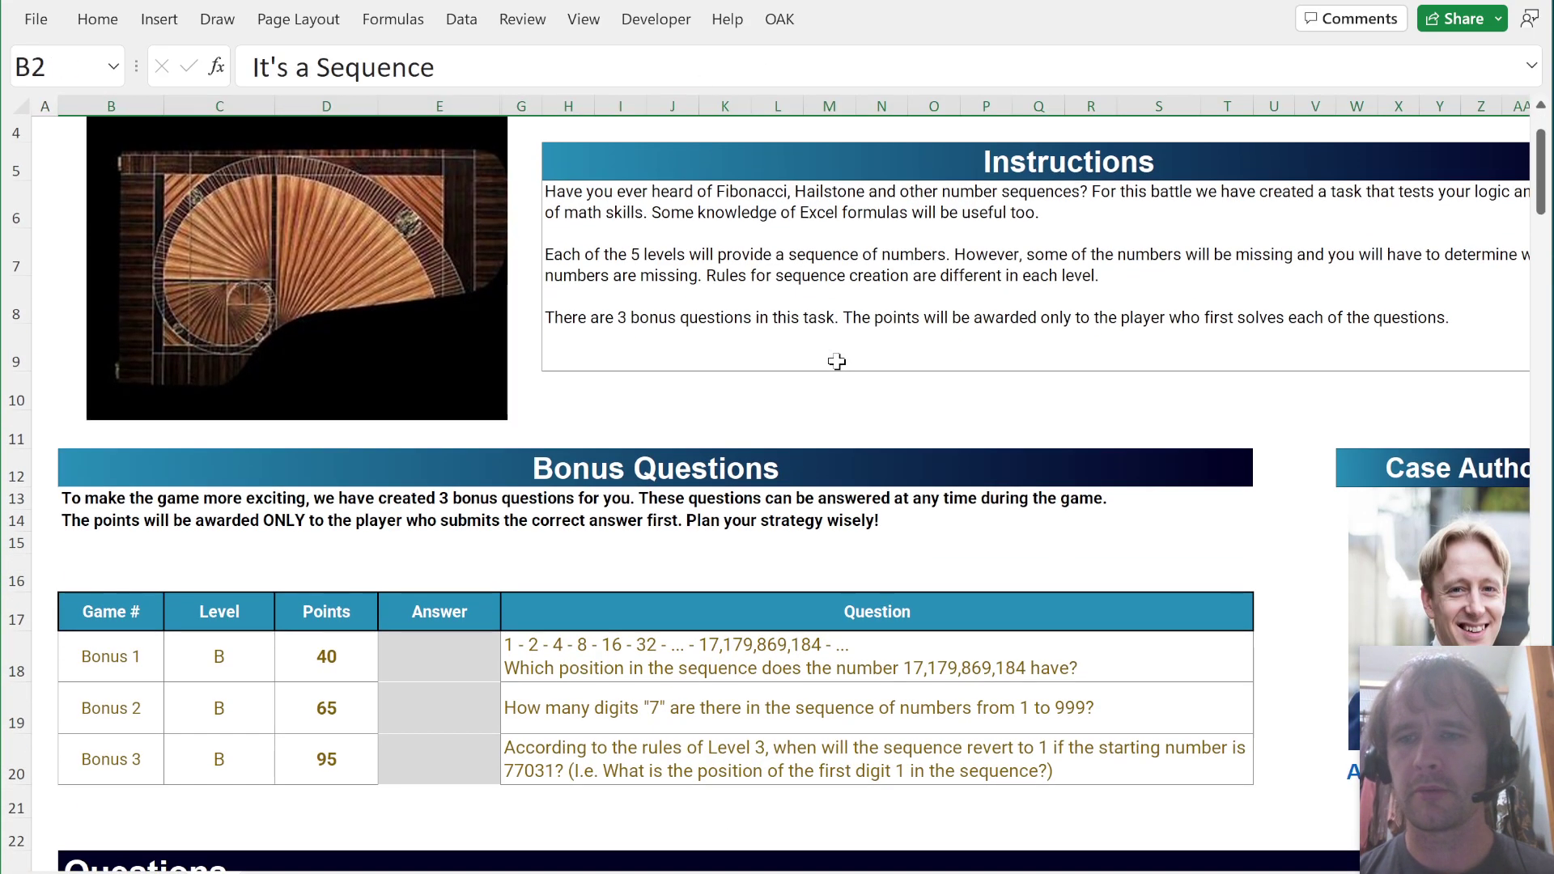
scroll(837, 362, "down", 1)
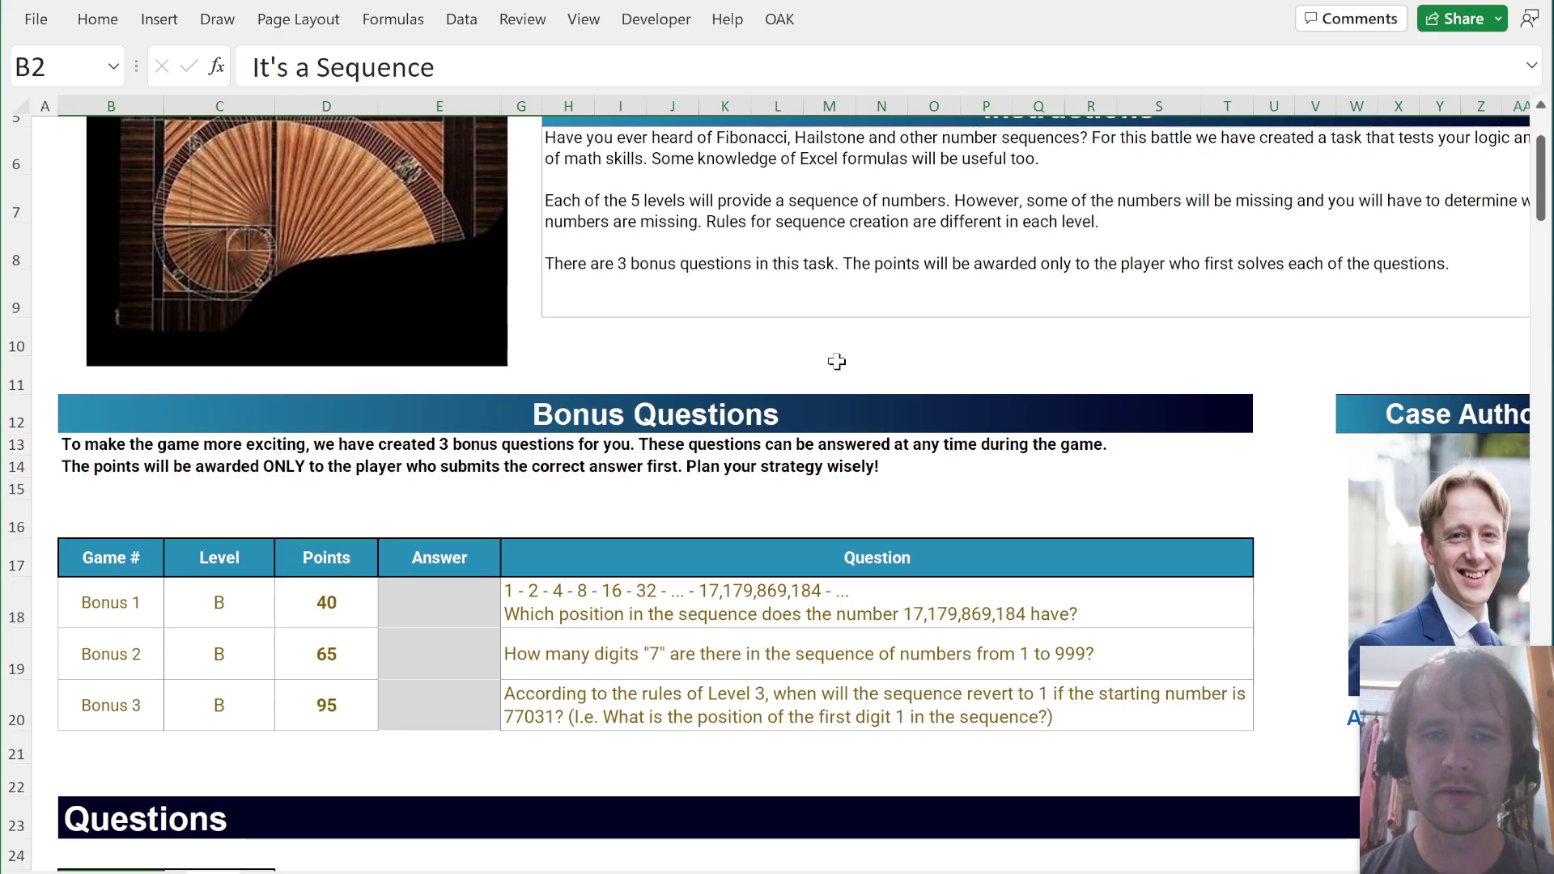
scroll(837, 362, "down", 20)
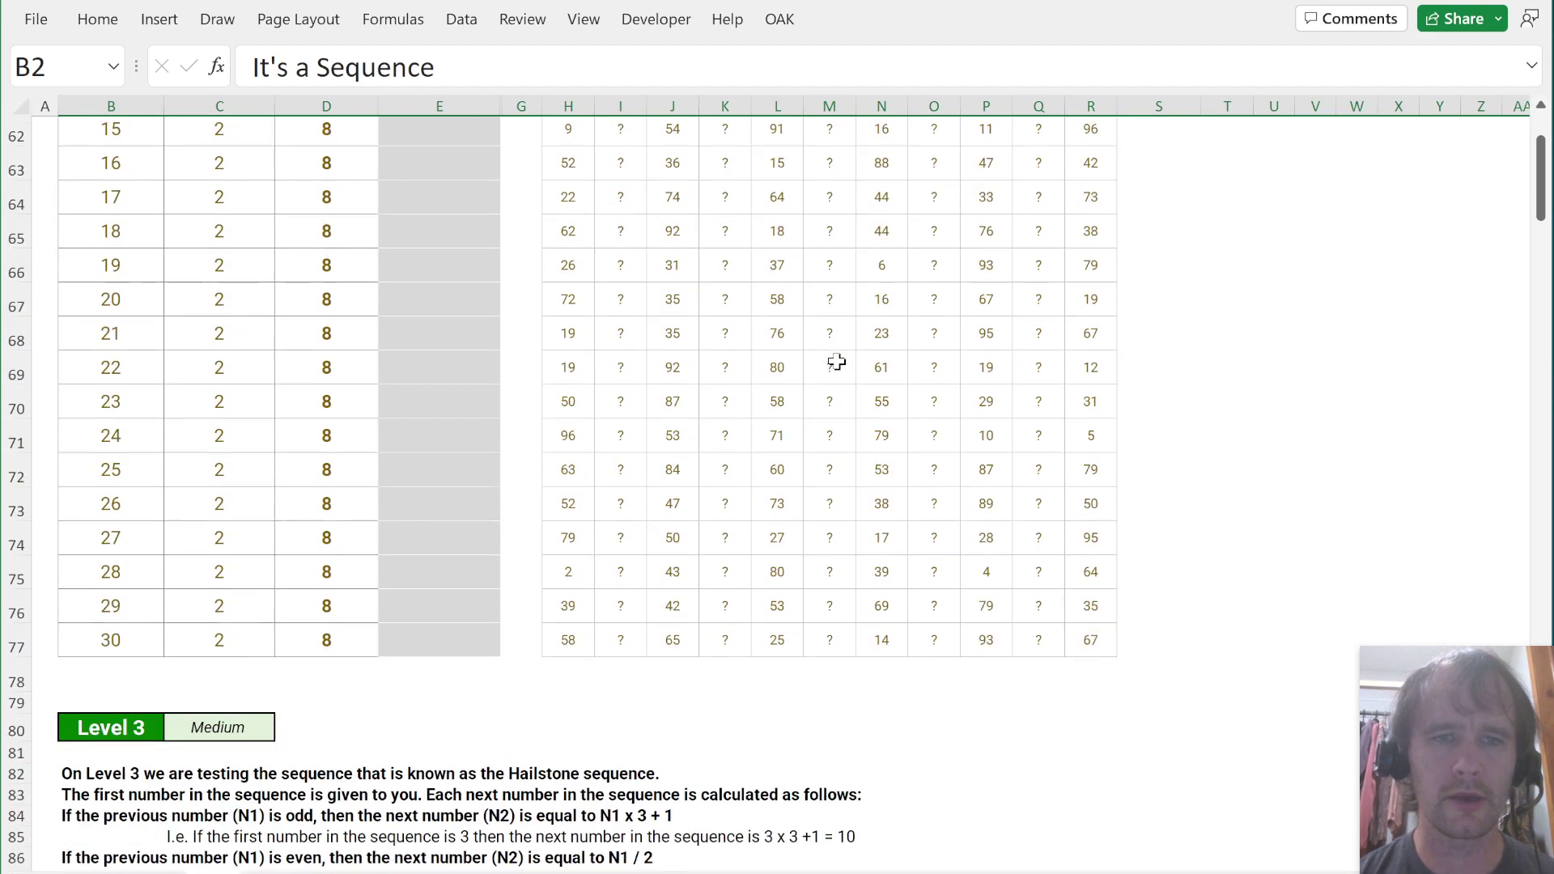
scroll(837, 362, "up", 10)
scroll(837, 361, "right", 1)
scroll(838, 362, "up", 4)
scroll(837, 361, "left", 1)
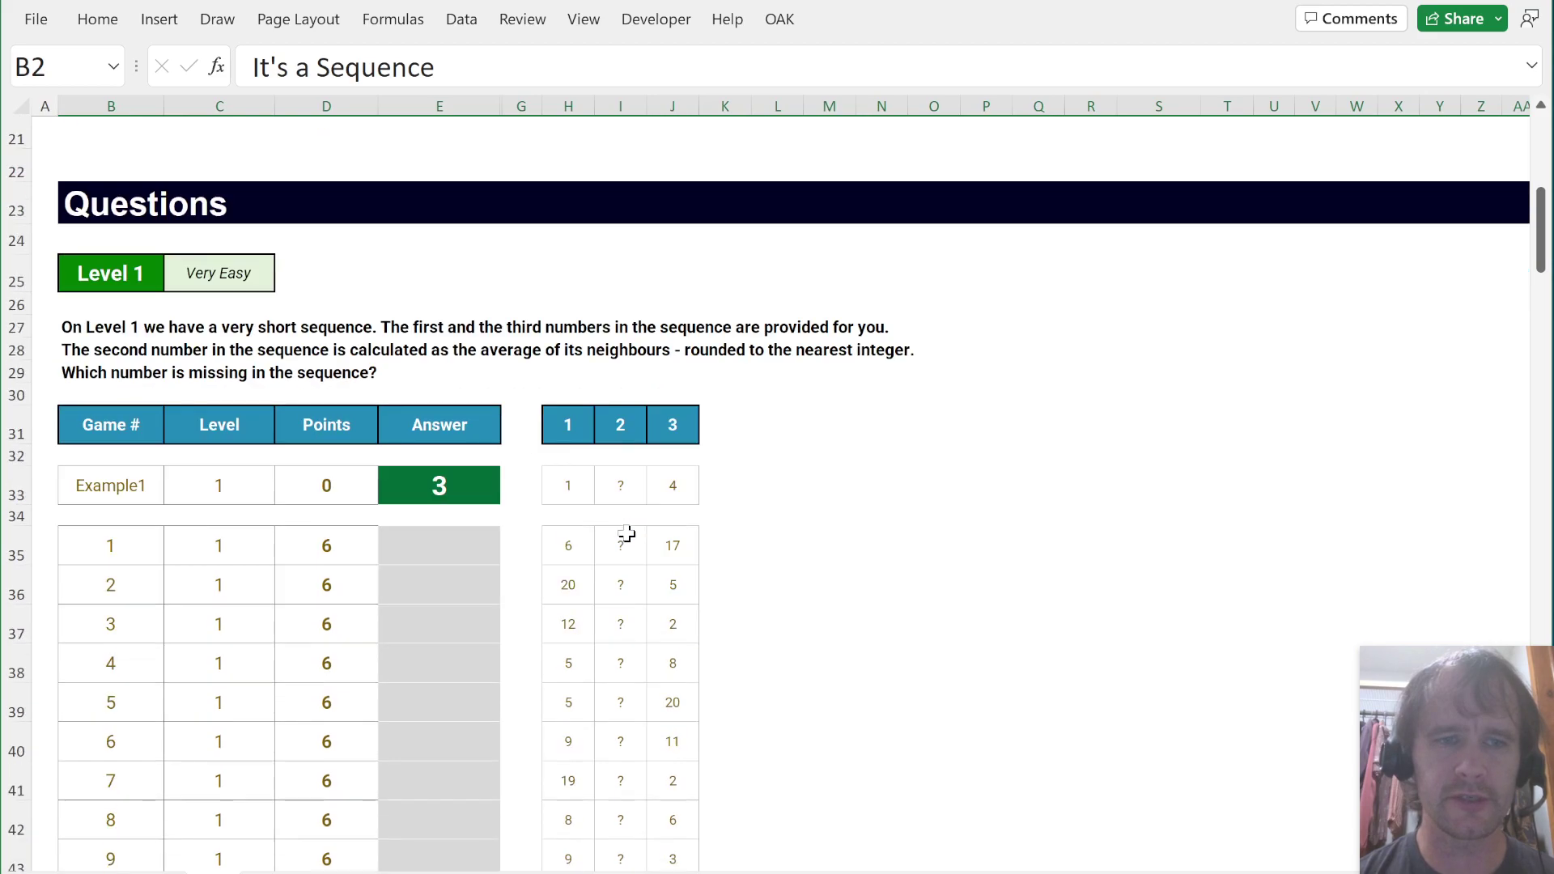
scroll(618, 531, "down", 2)
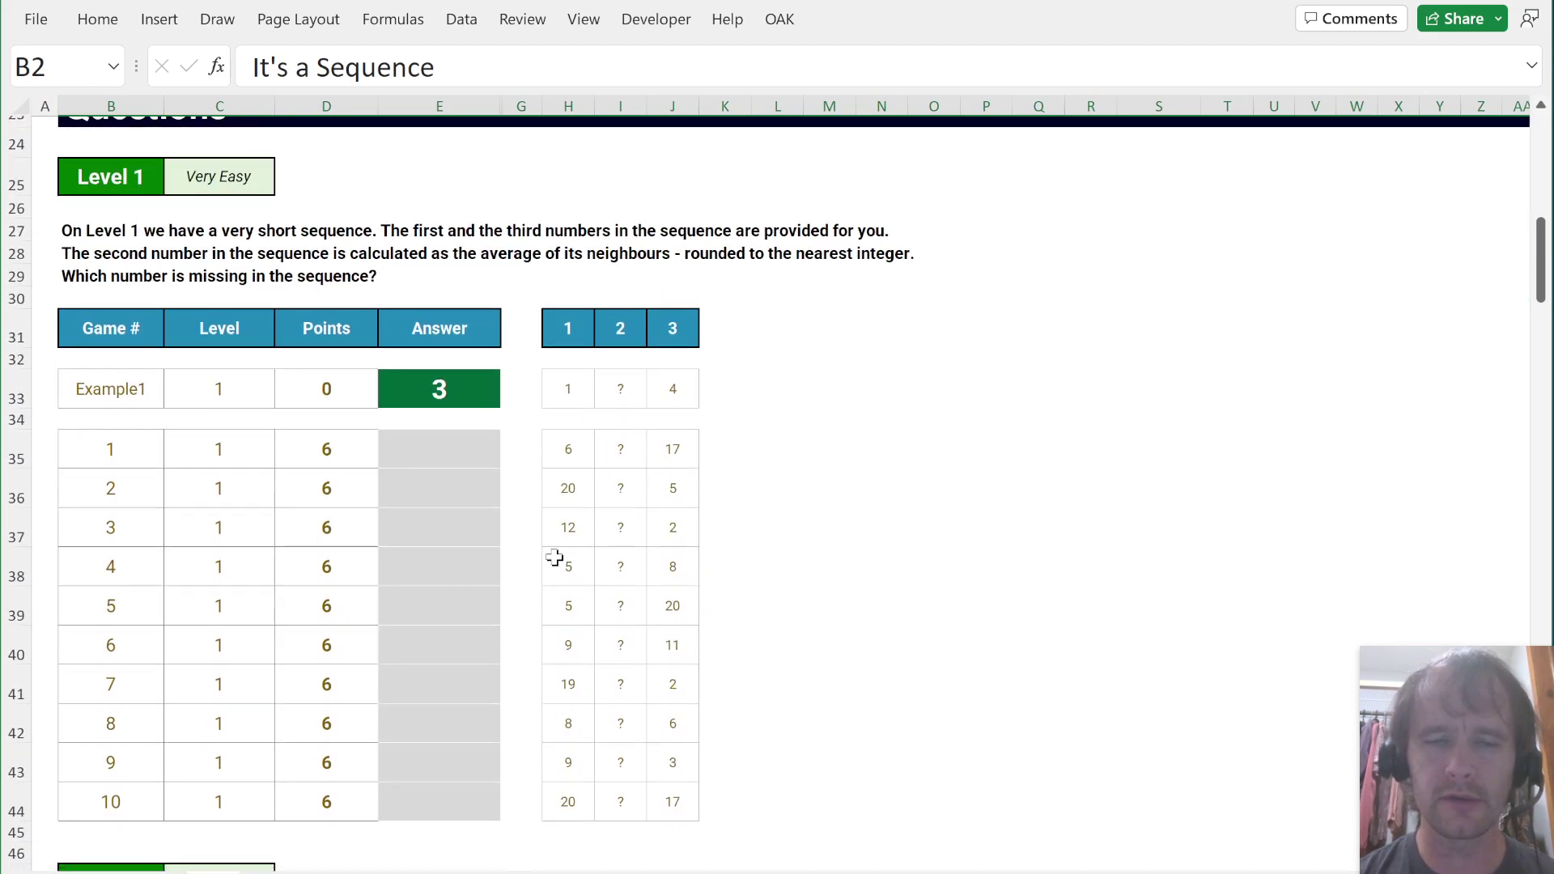
scroll(555, 558, "down", 11)
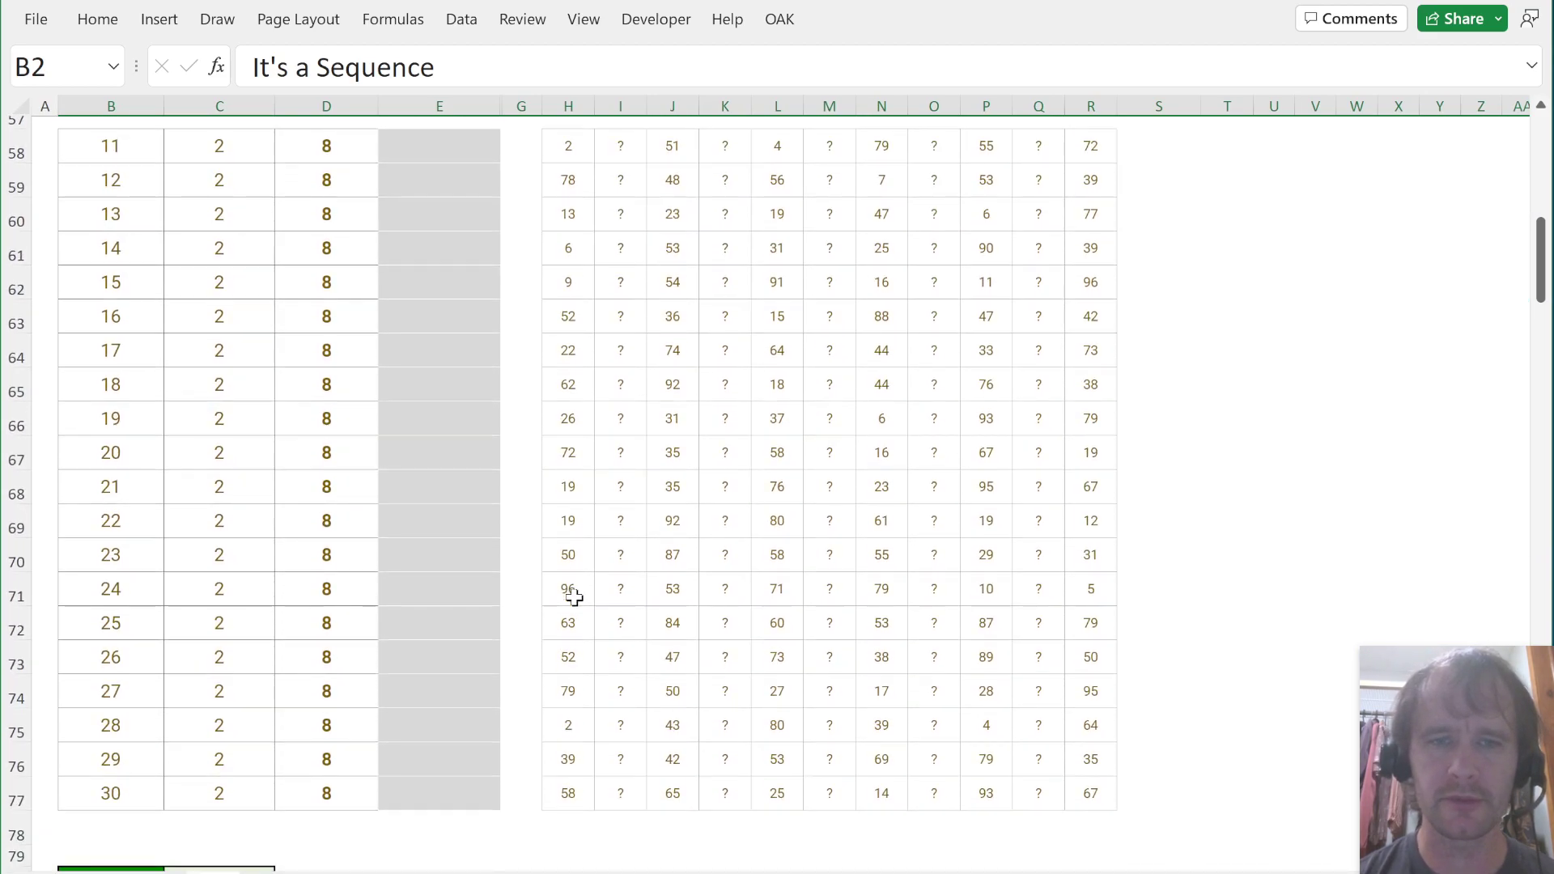
scroll(574, 597, "down", 20)
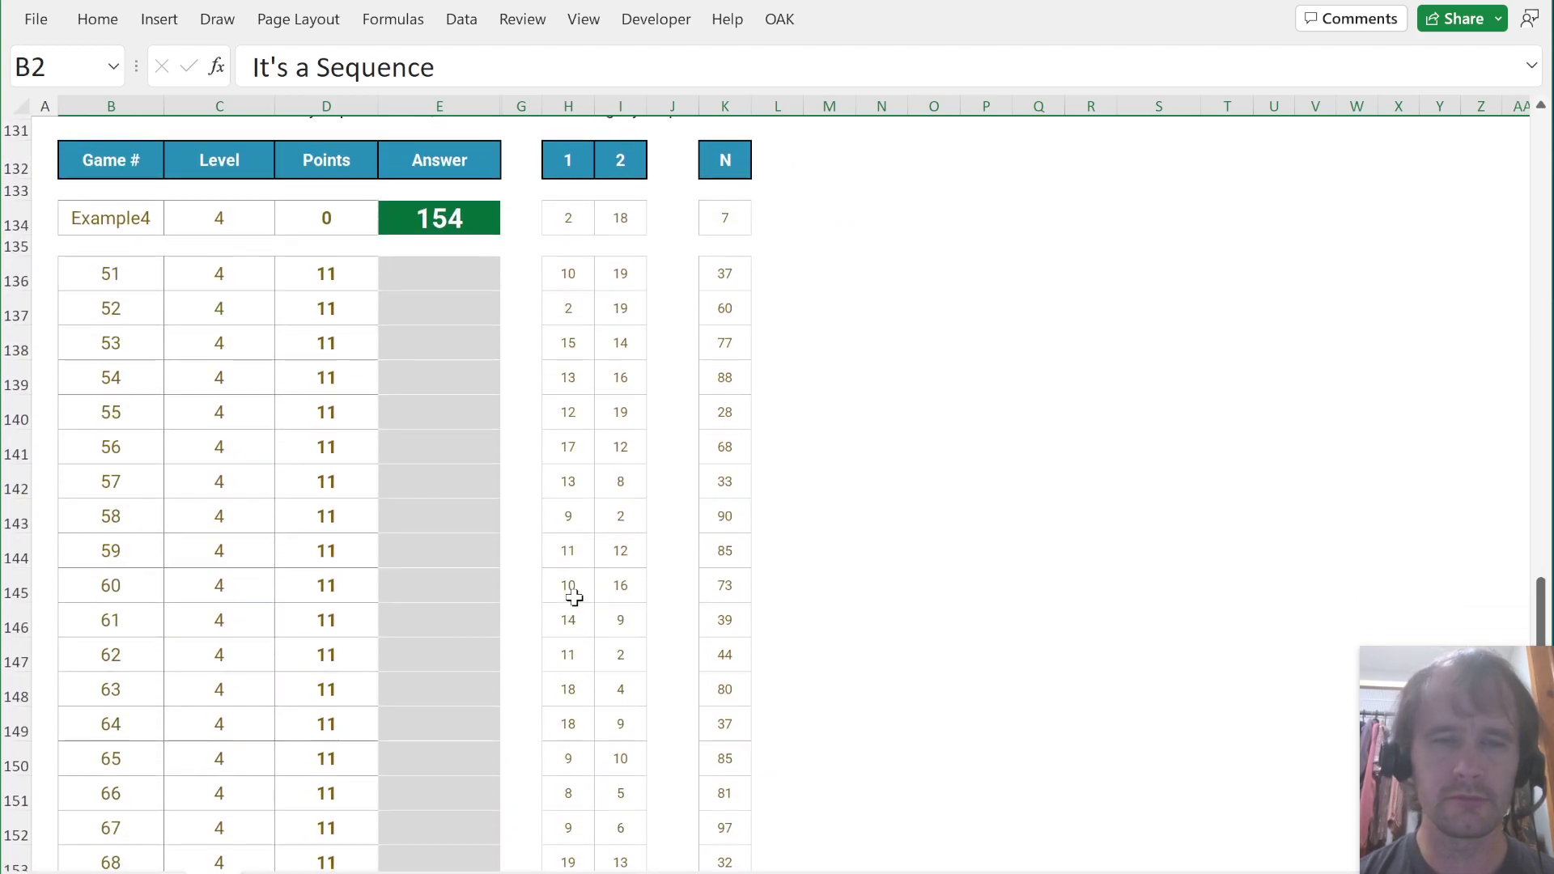
scroll(574, 597, "up", 4)
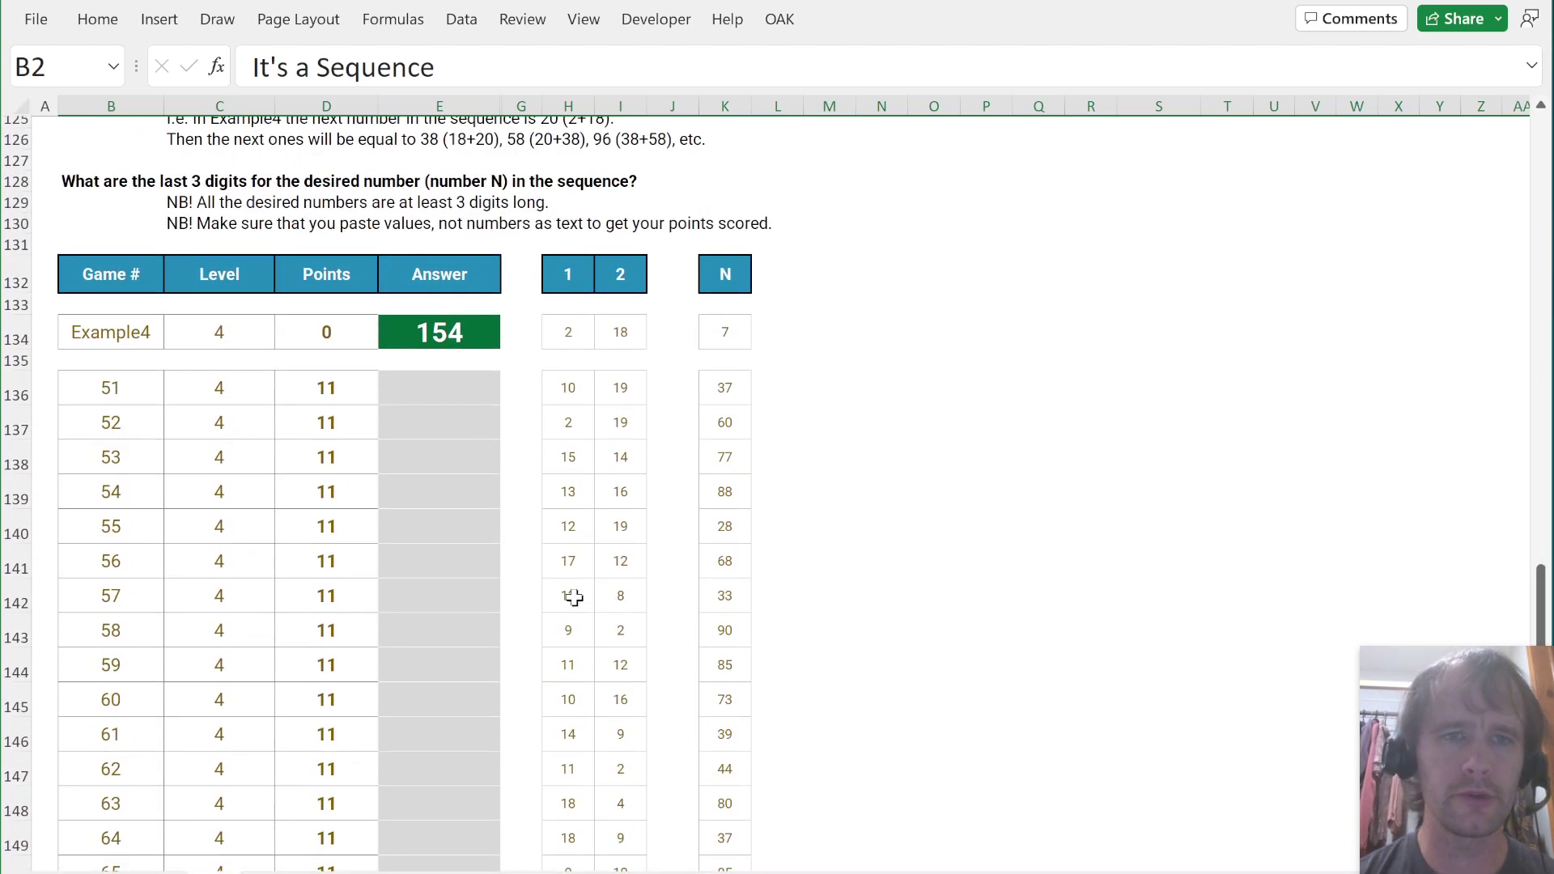
scroll(574, 598, "up", 1)
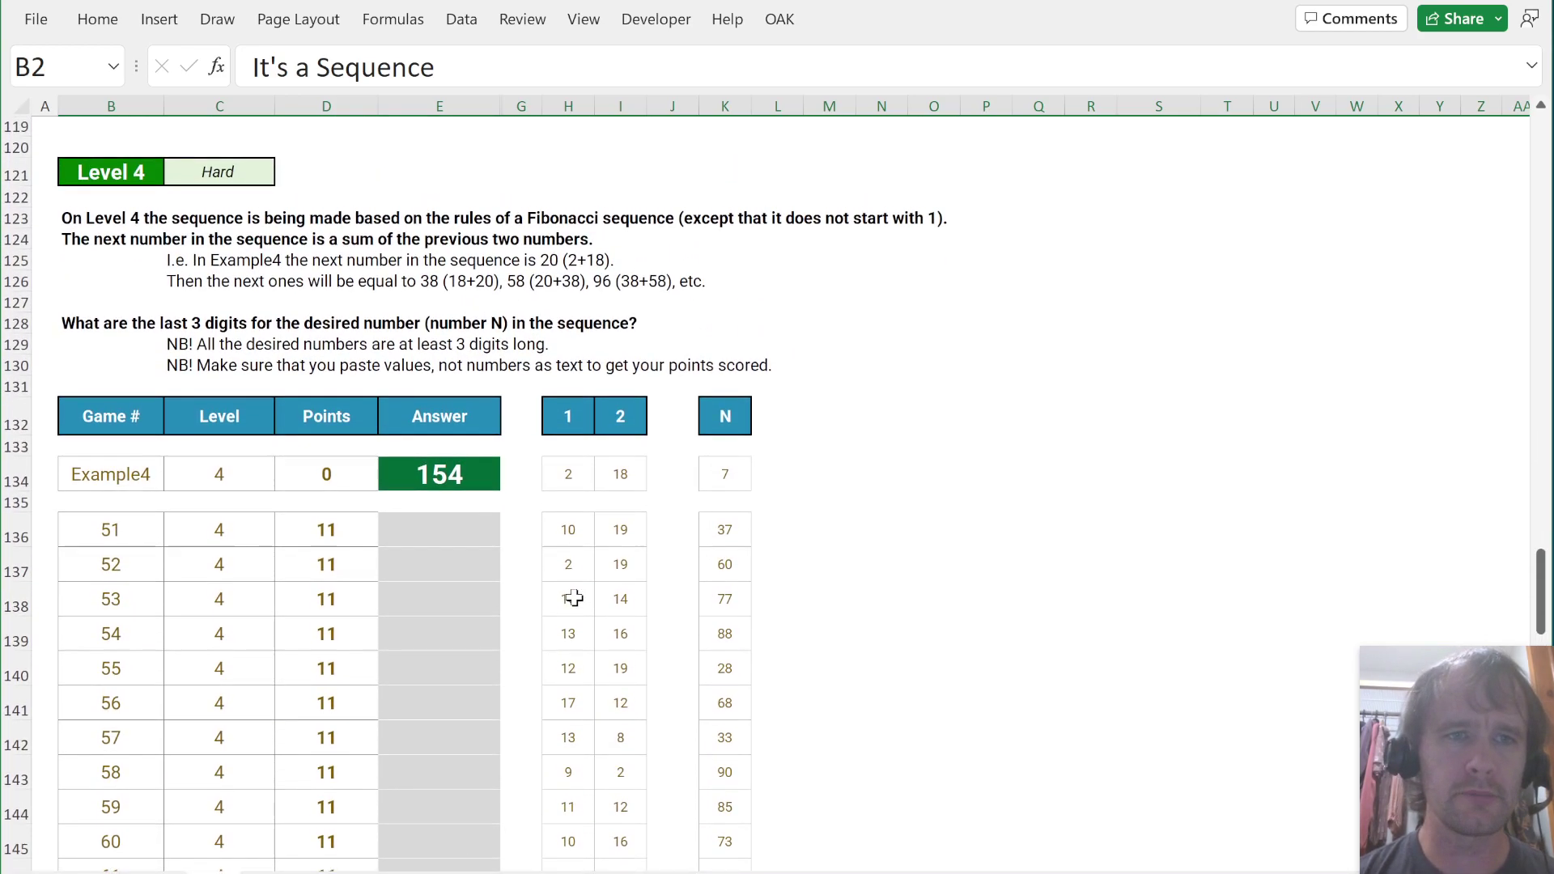
left_click(95, 160)
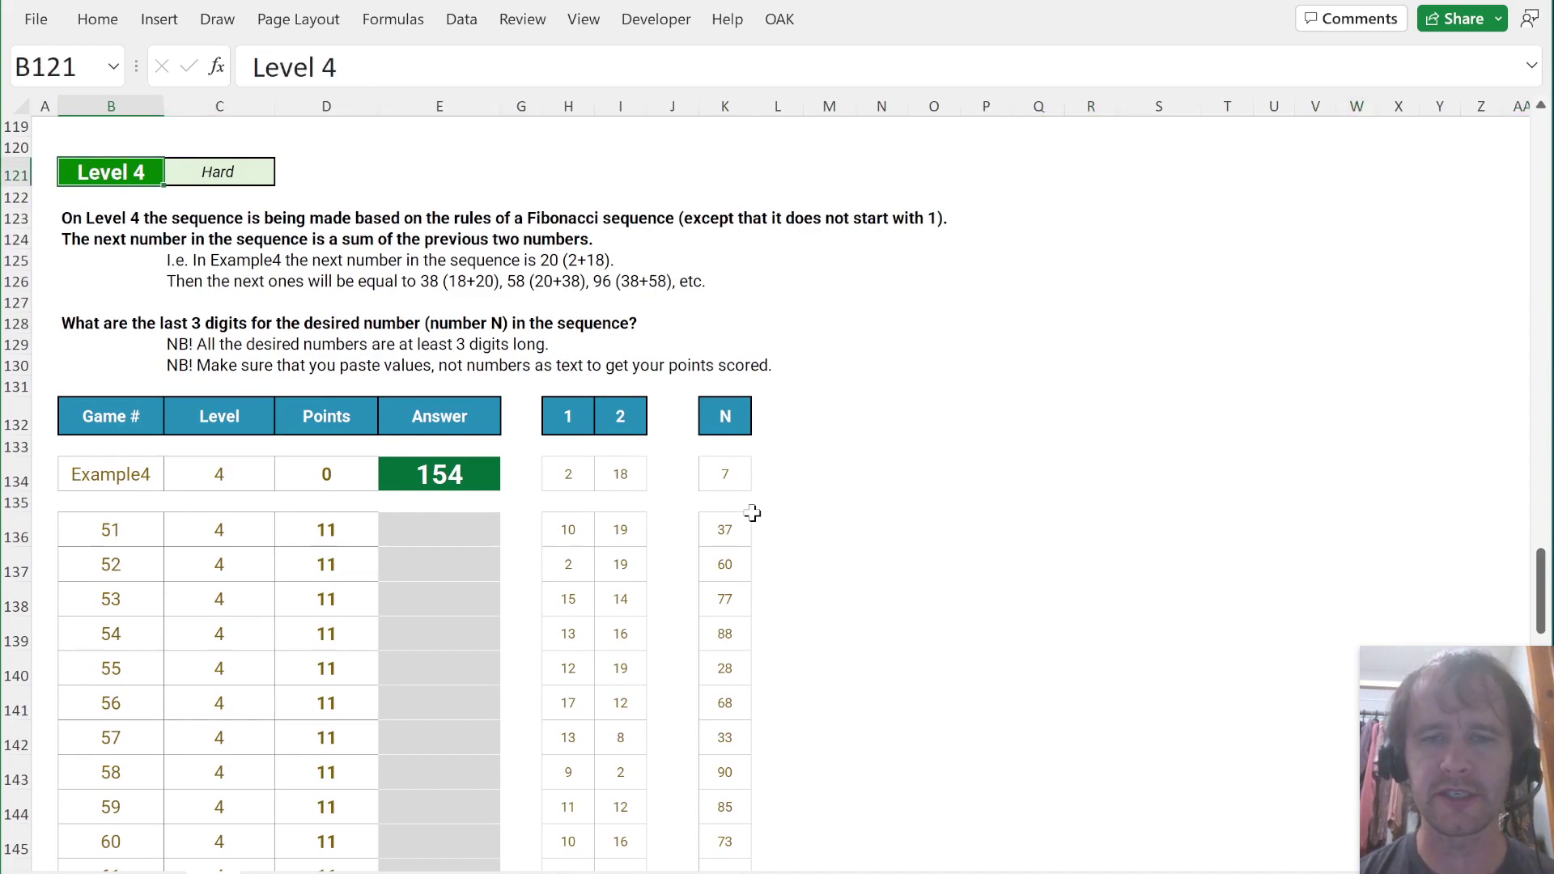
left_click(837, 406)
key("Right")
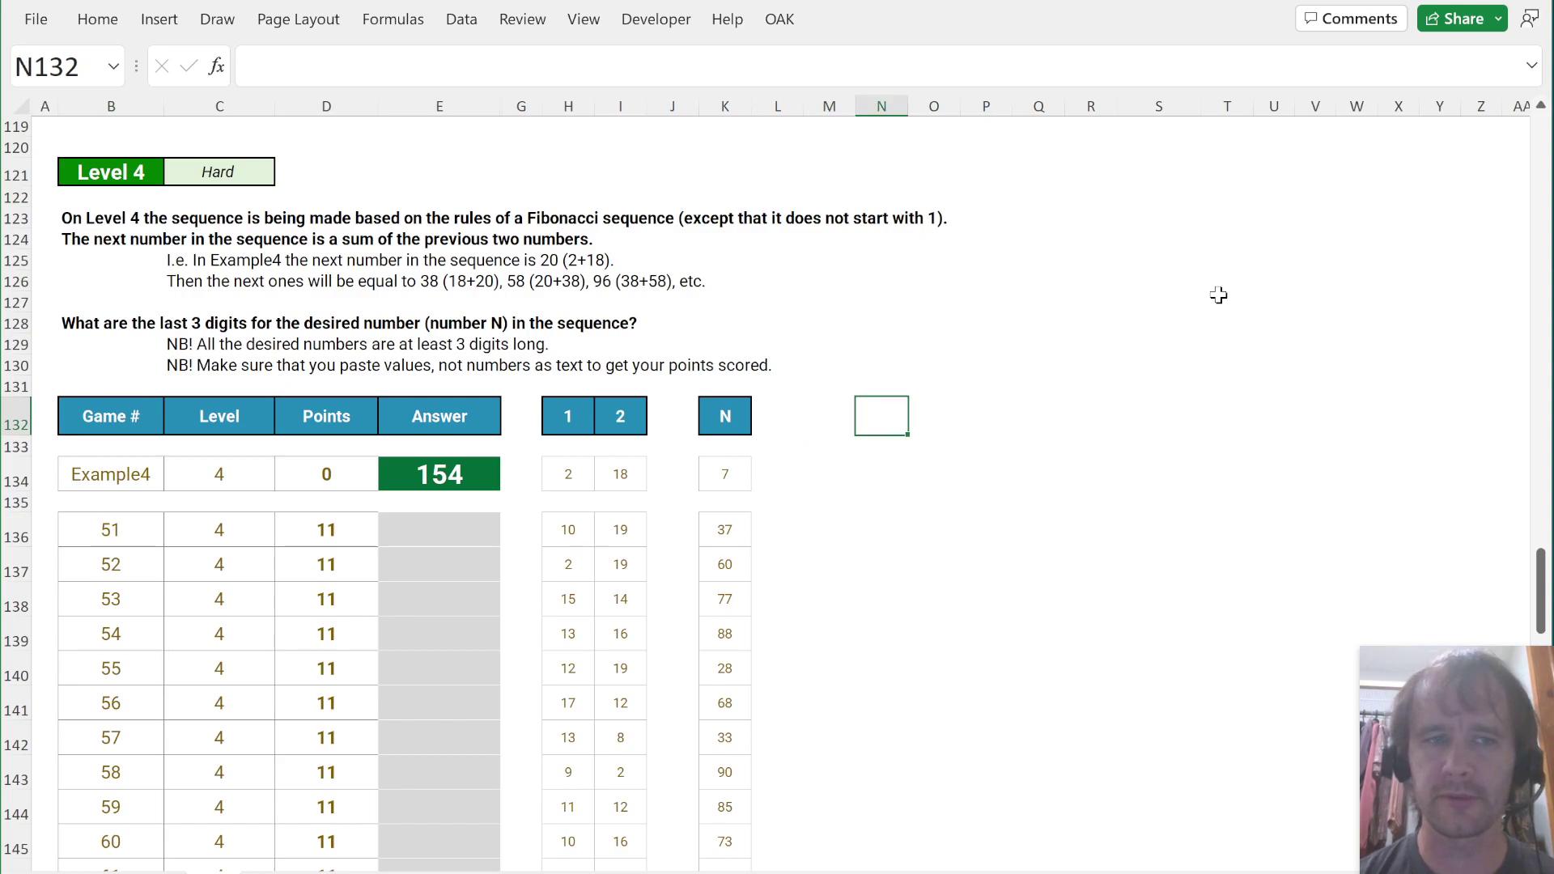
key("Down")
key("Down")
key("Down")
key("Down")
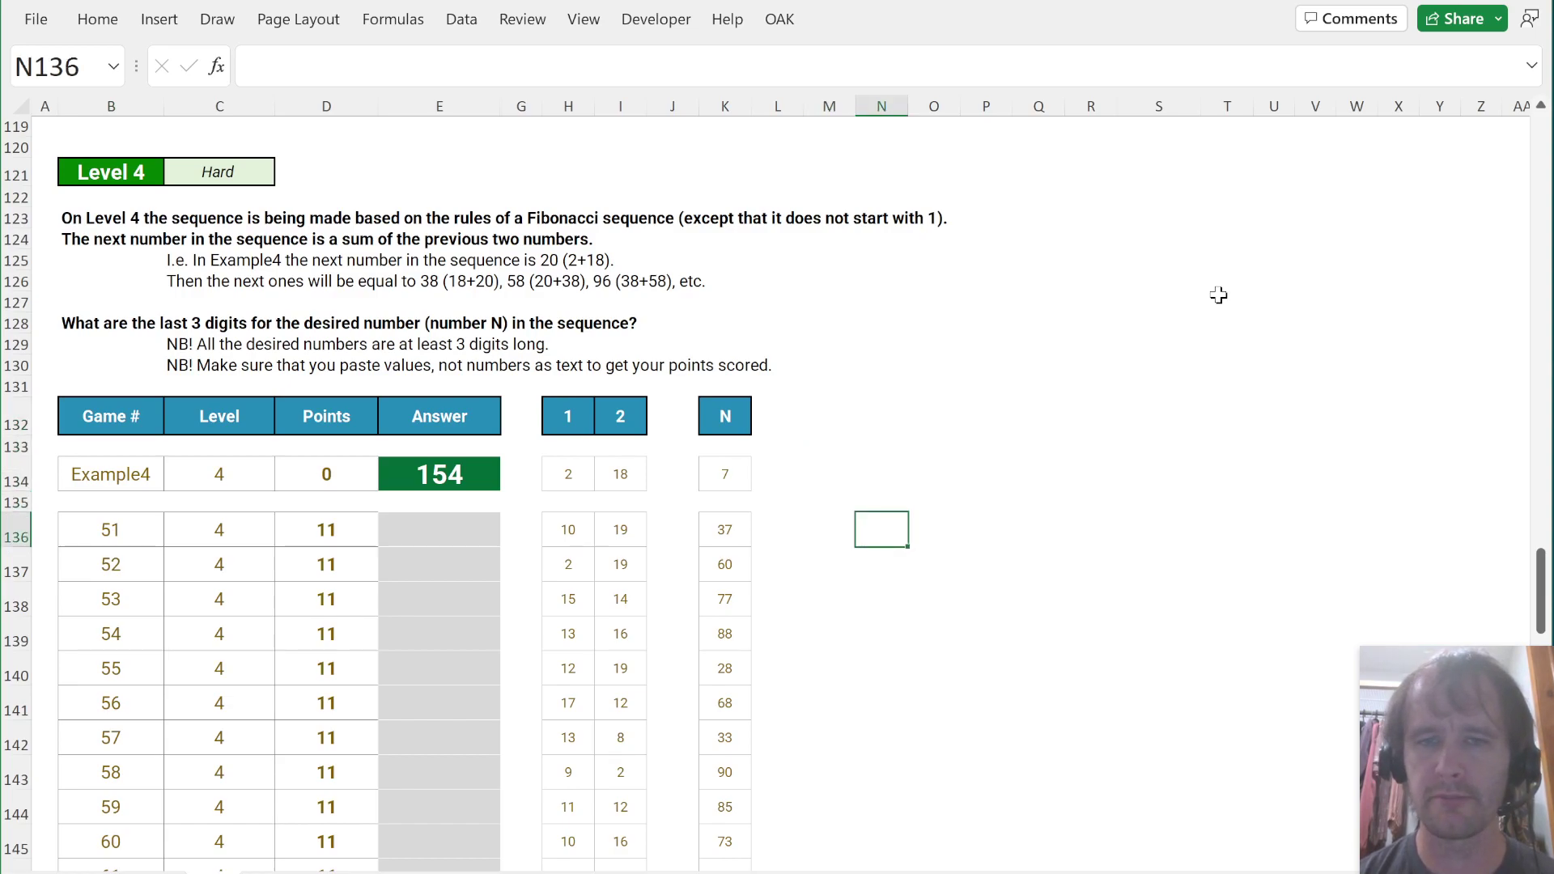
type("1")
key("Return")
type("1")
key("Return")
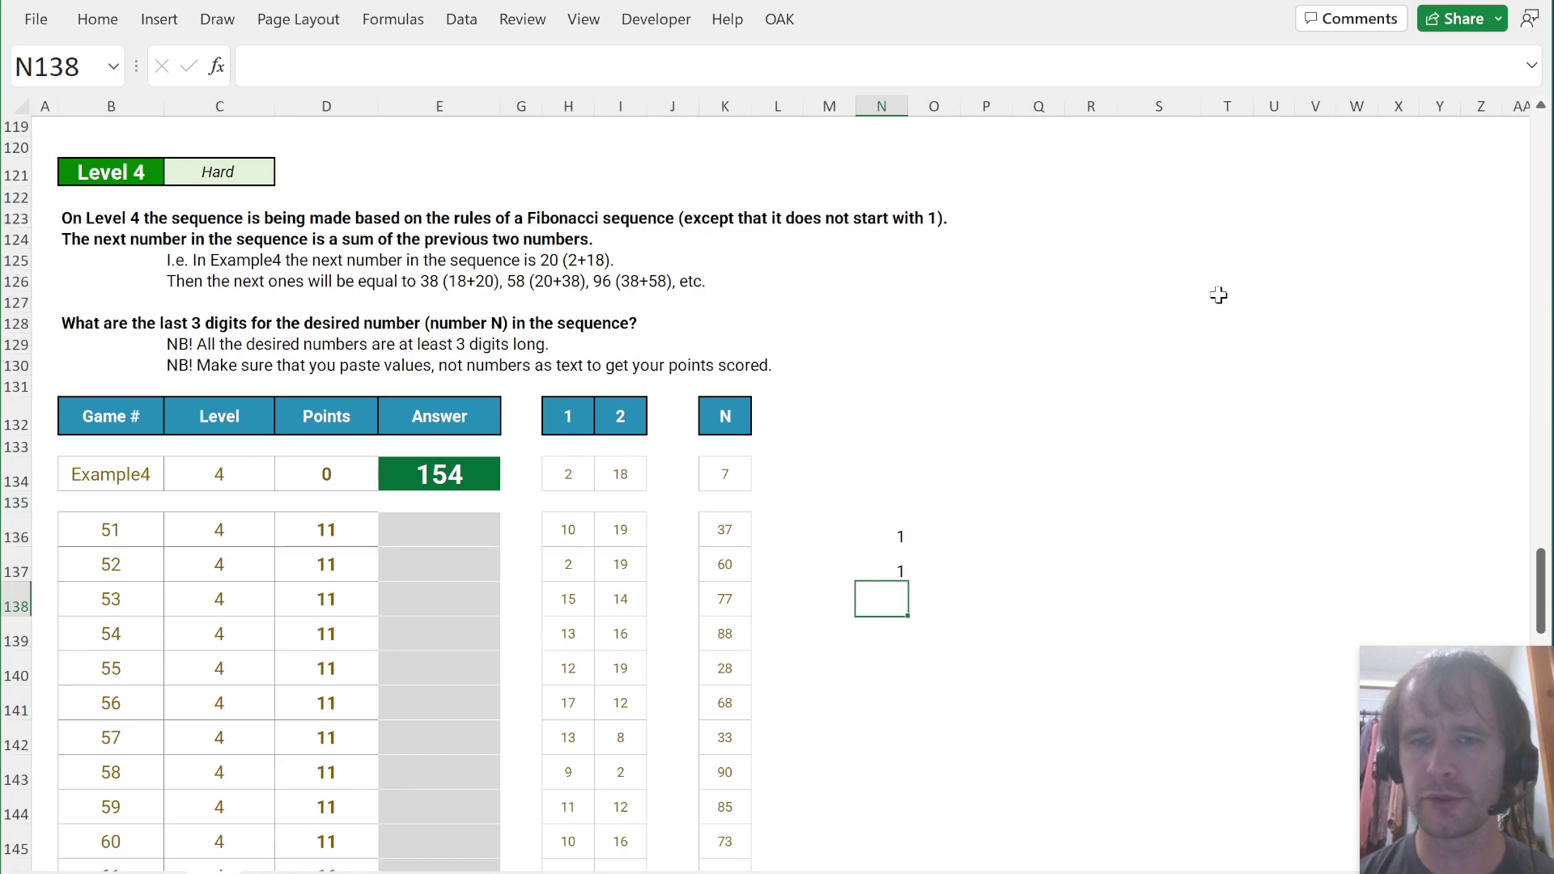
type("=sum")
key("Tab")
key("Up")
key("shift+Up")
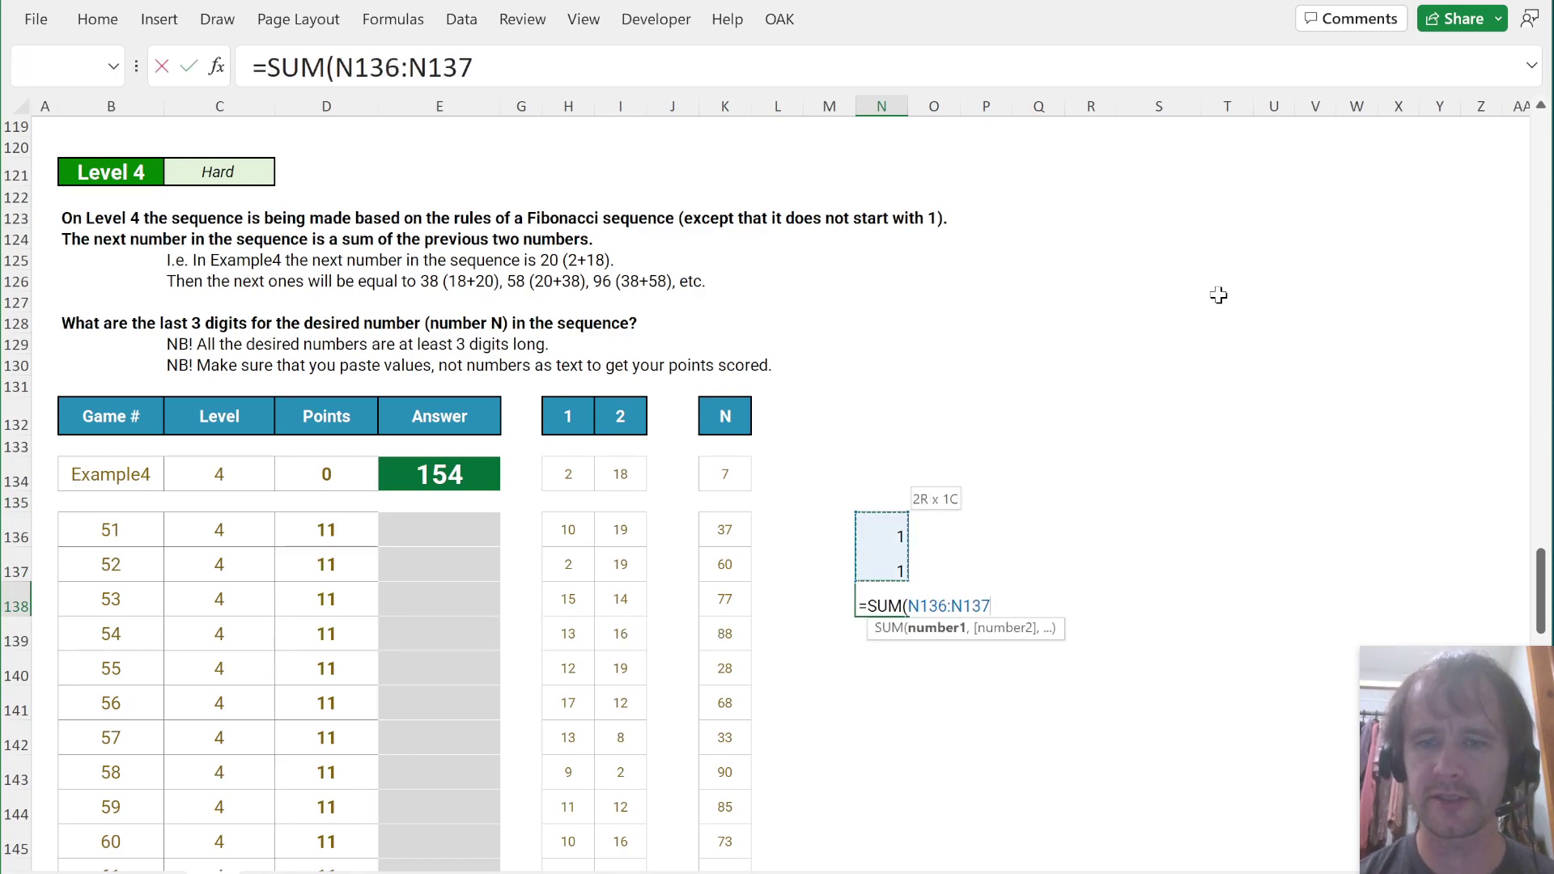
key("Return")
key("ctrl+d")
key("Down")
key("ctrl+d")
key("Down")
key("ctrl+d")
key("Down")
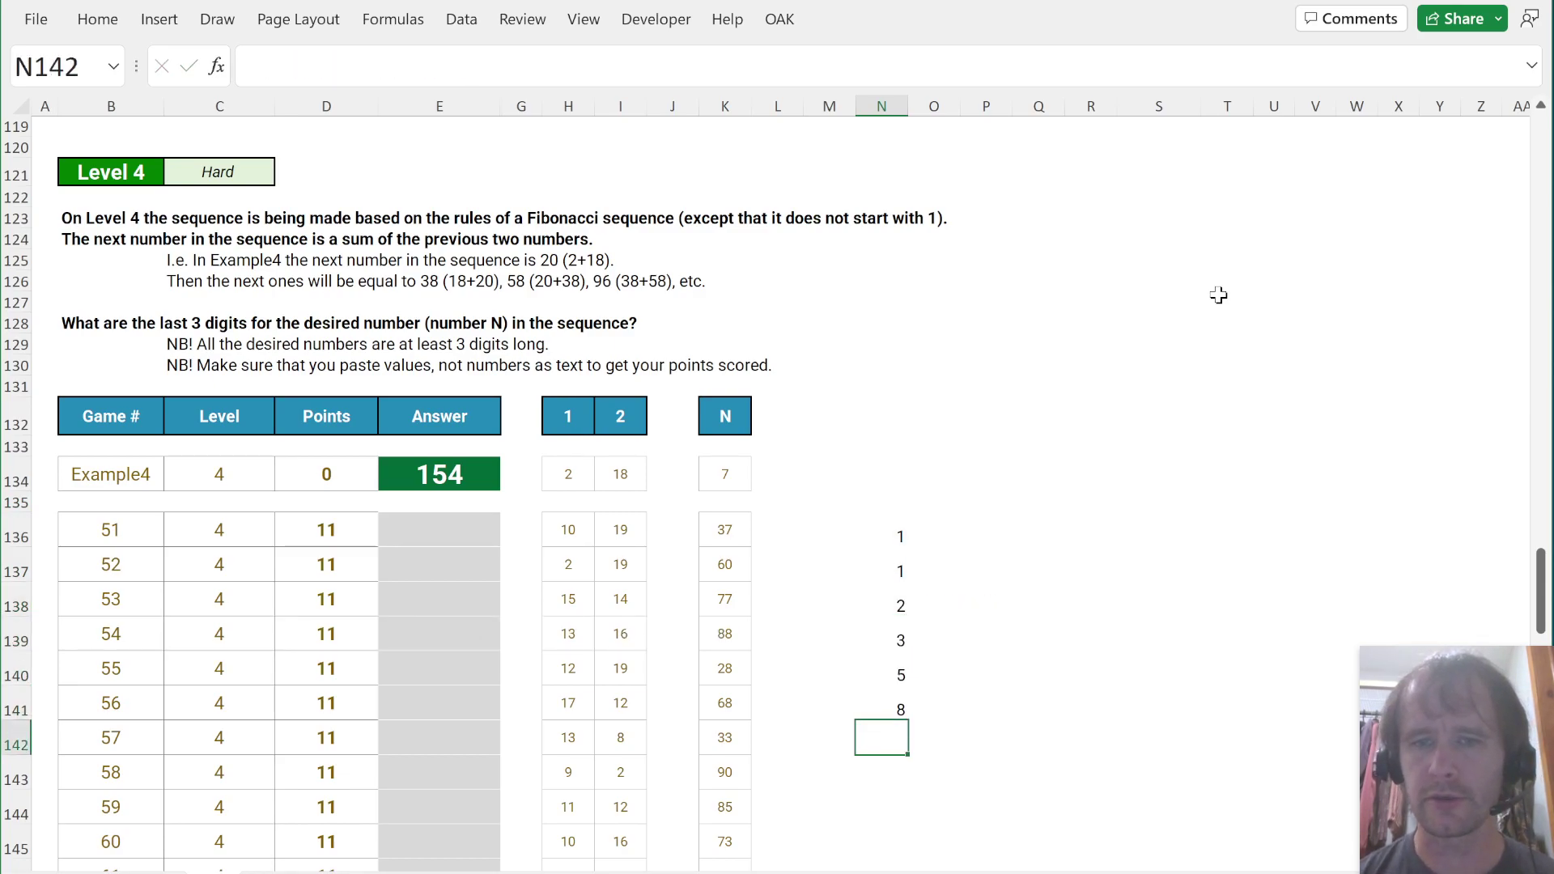
key("ctrl+d")
key("Down")
key("ctrl+d")
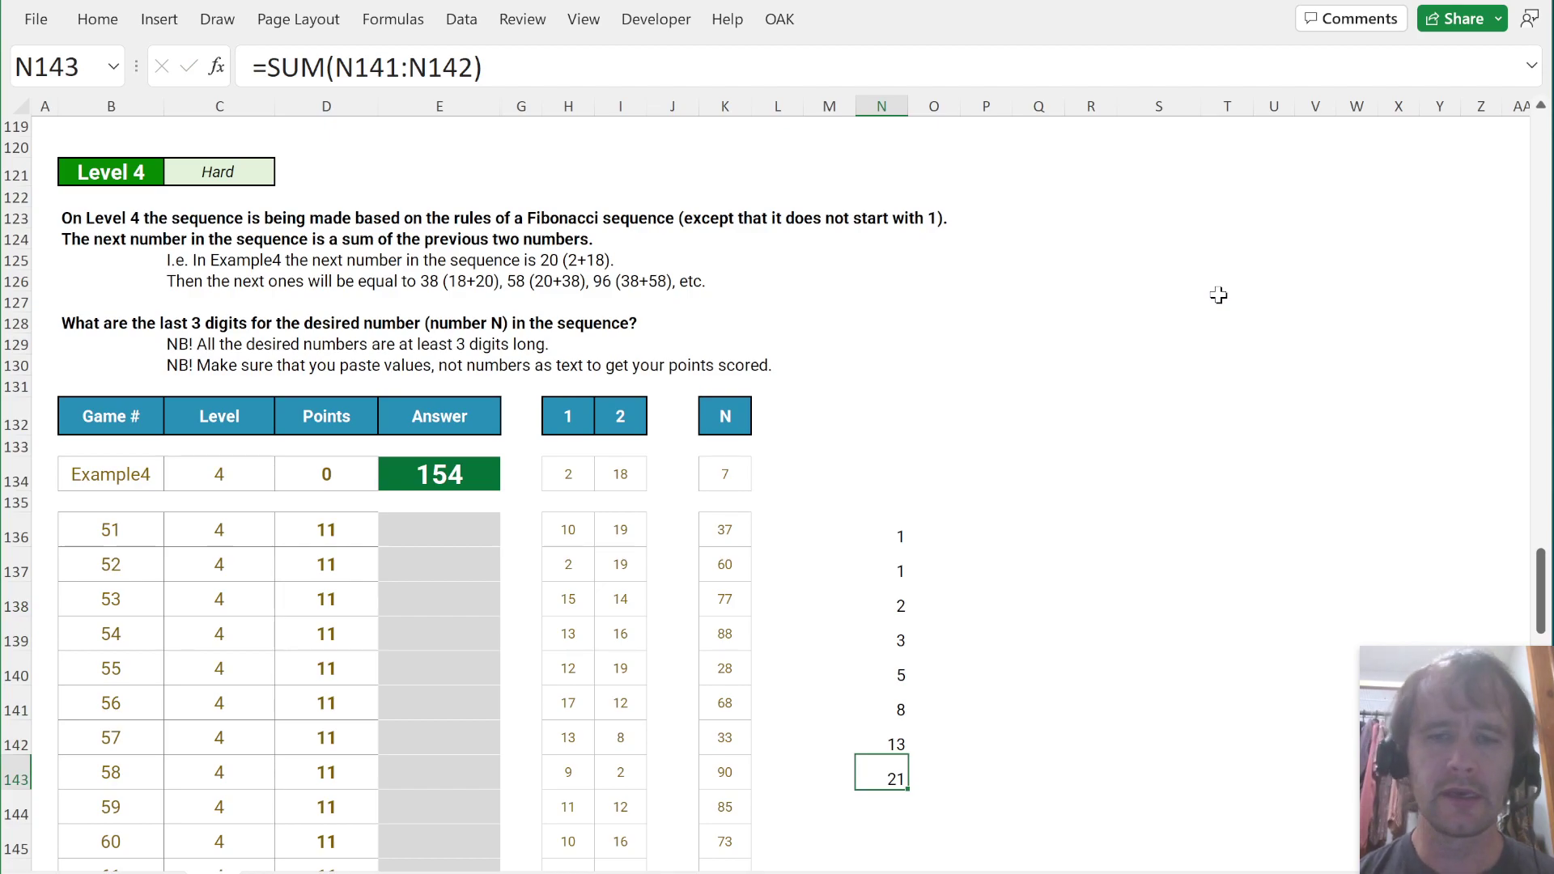
key("ctrl+shift+Up")
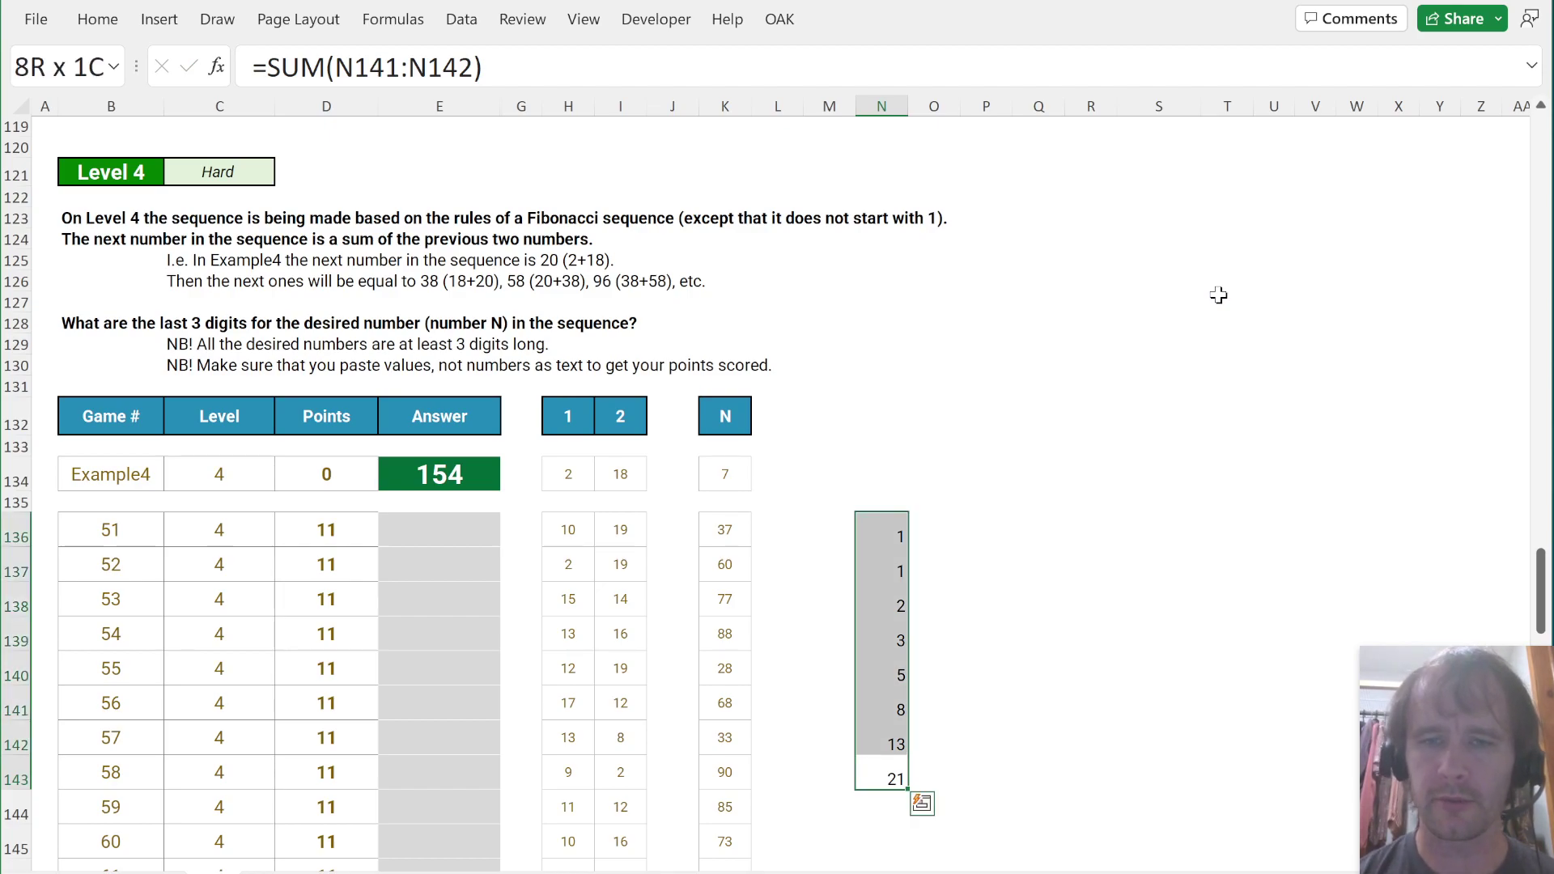
key("Delete")
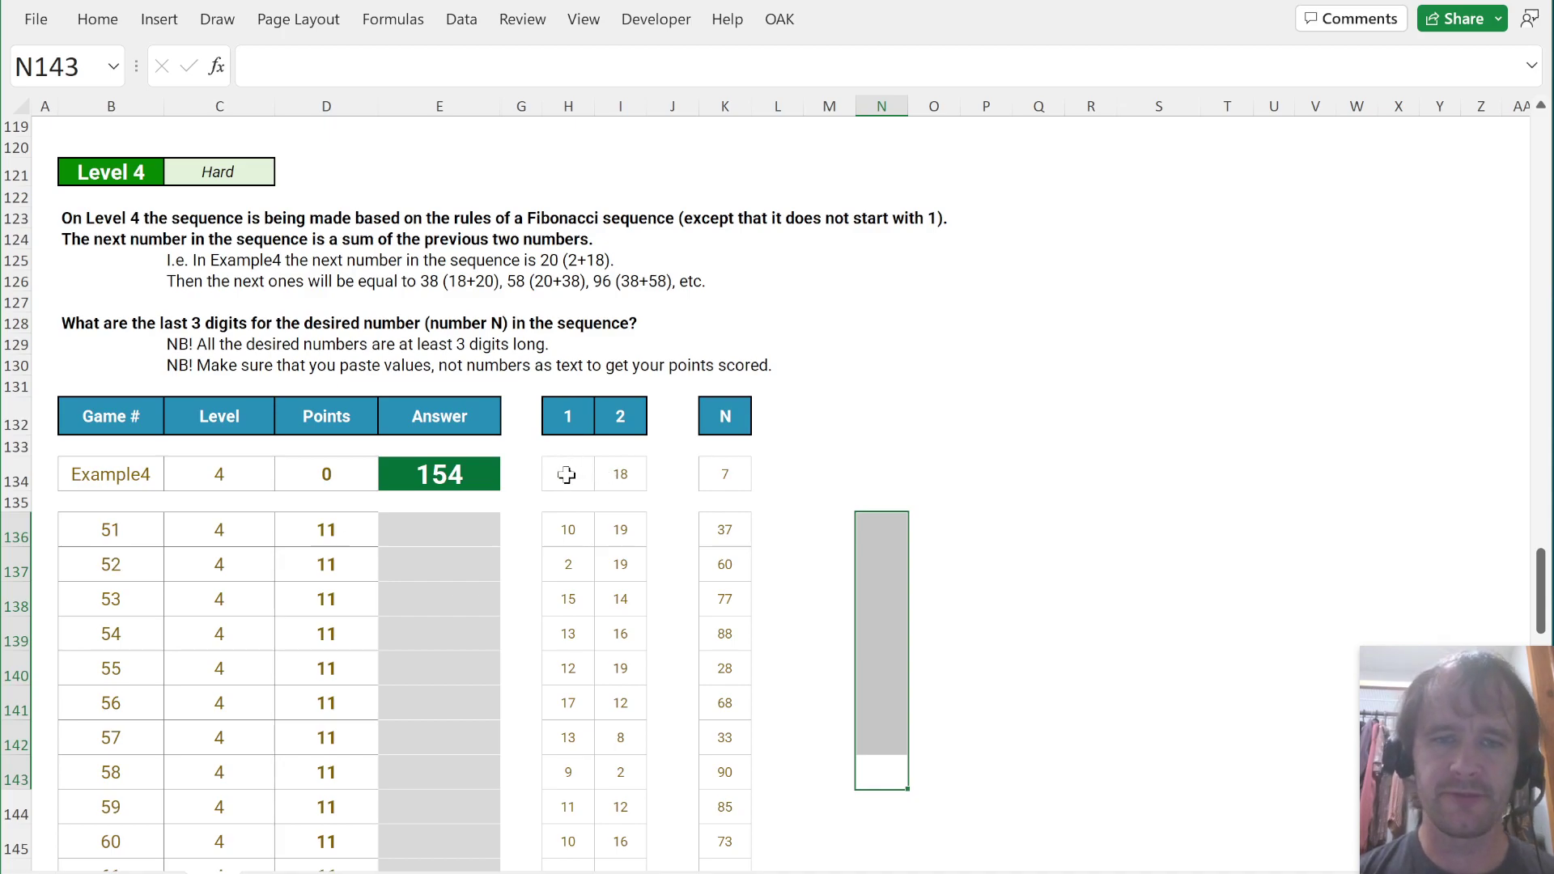
Step: Review the example's starting numbers 2 and 18 and the games' N values, then pick cell M134
left_click_drag(567, 475, 617, 475)
left_click_drag(571, 534, 623, 738)
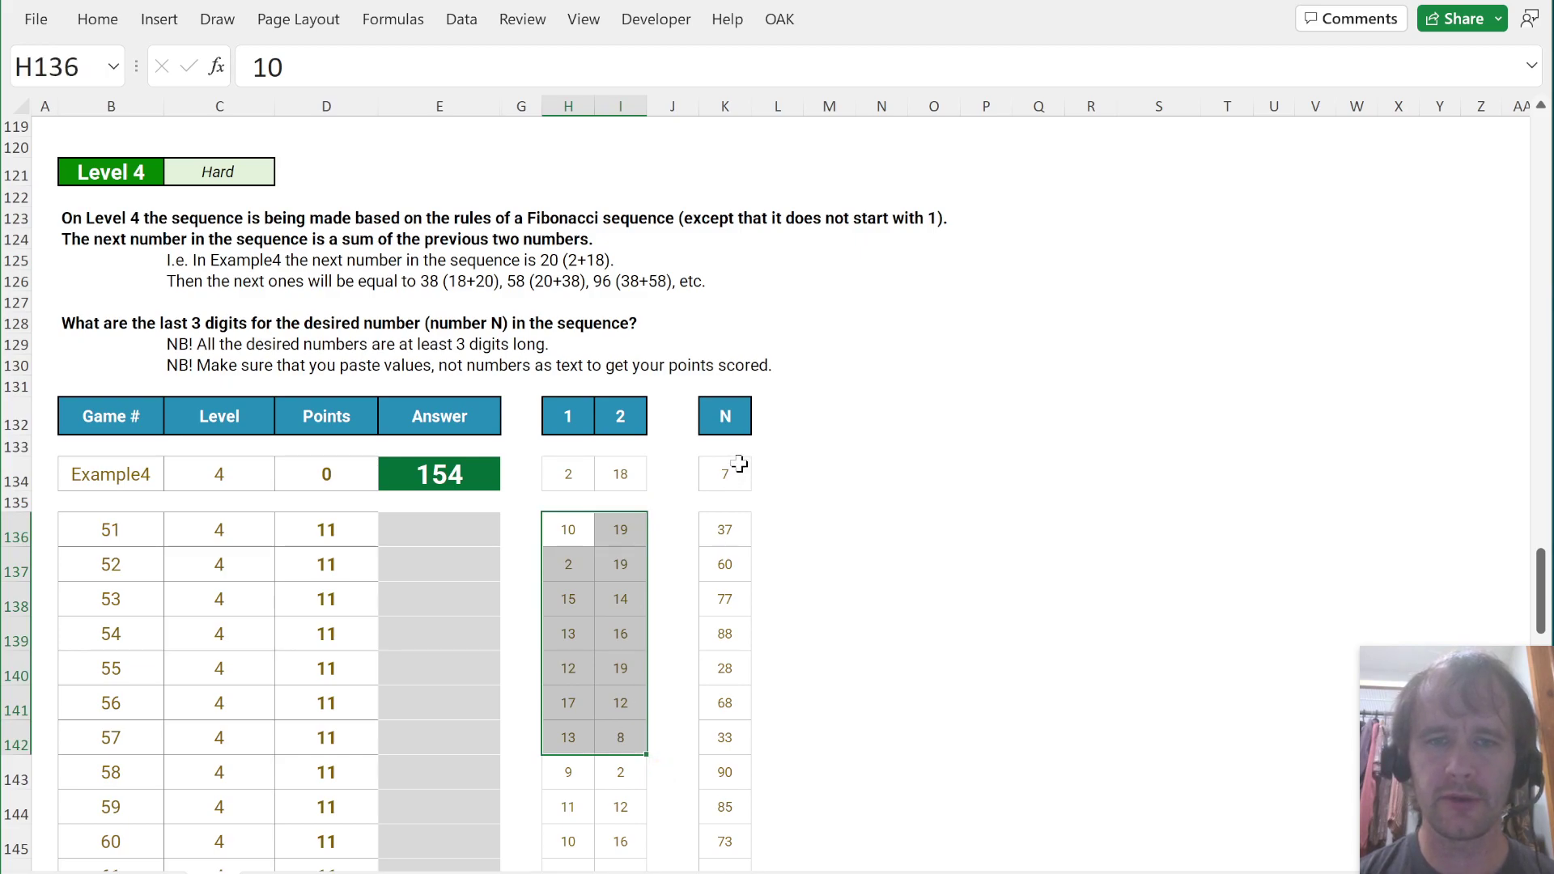
left_click_drag(739, 464, 718, 757)
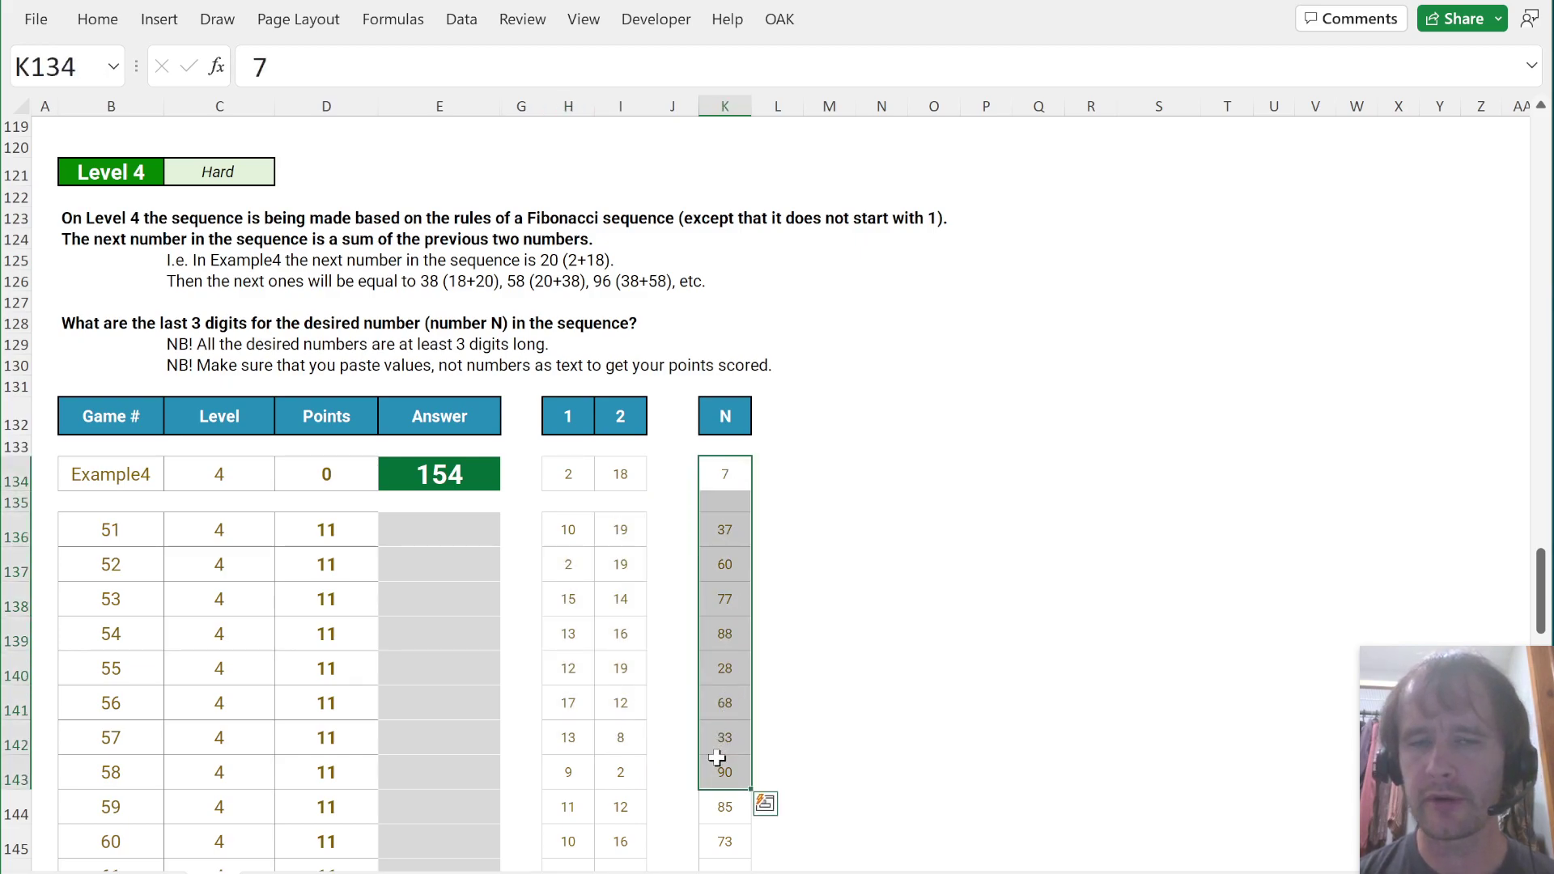
left_click(805, 484)
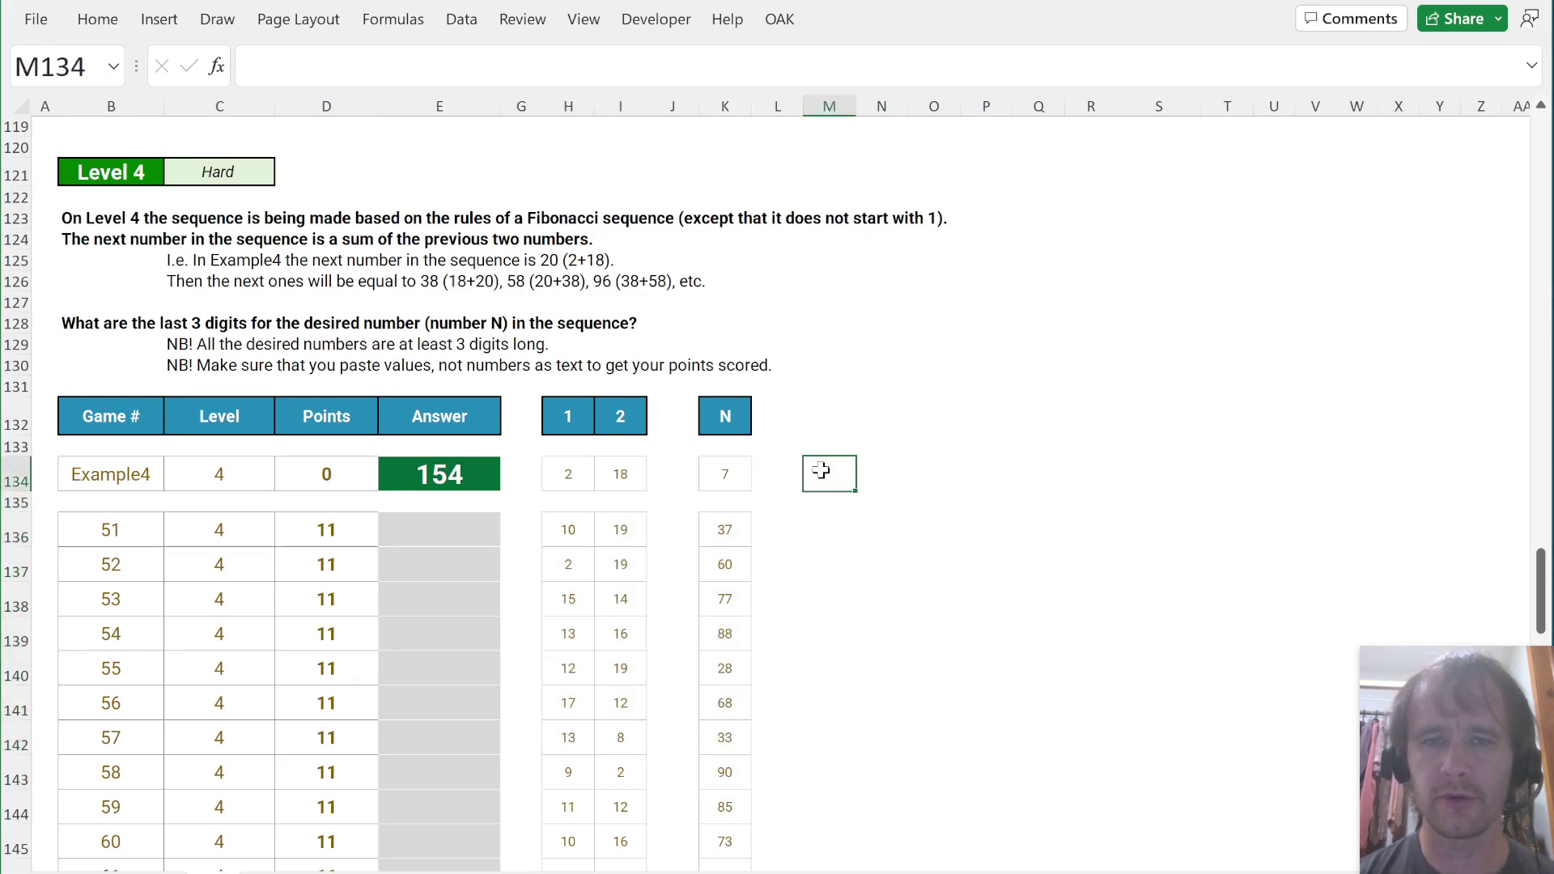
left_click(583, 477)
left_click(624, 477)
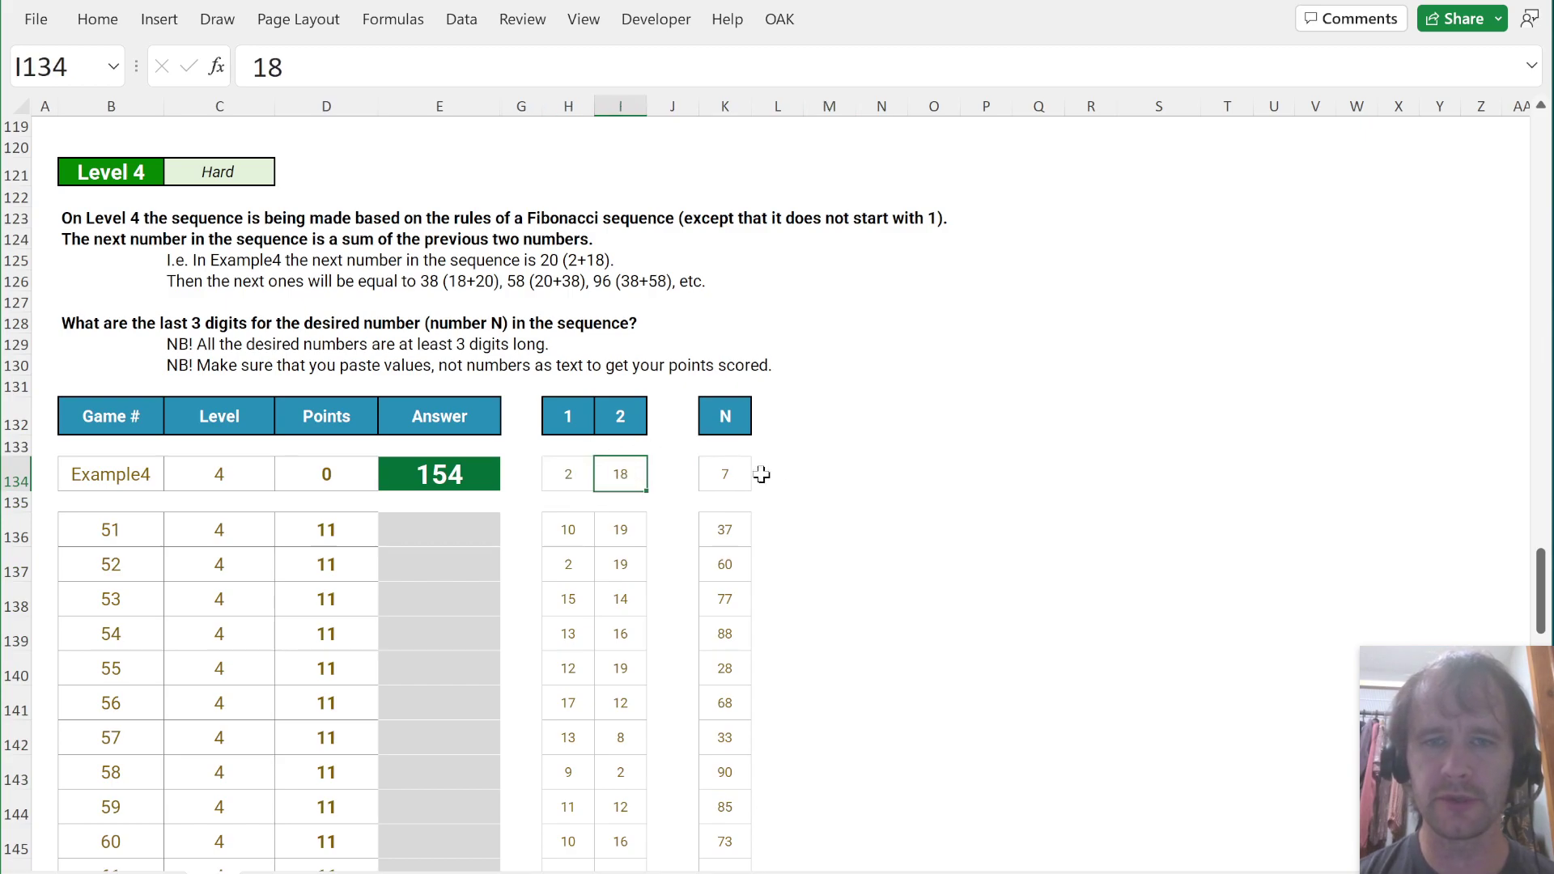
left_click(826, 475)
Step: Enter =H134:I134 in M134 to spill the starting numbers 2 and 18
type("=")
key("Left")
key("Left")
key("Left")
key("Left")
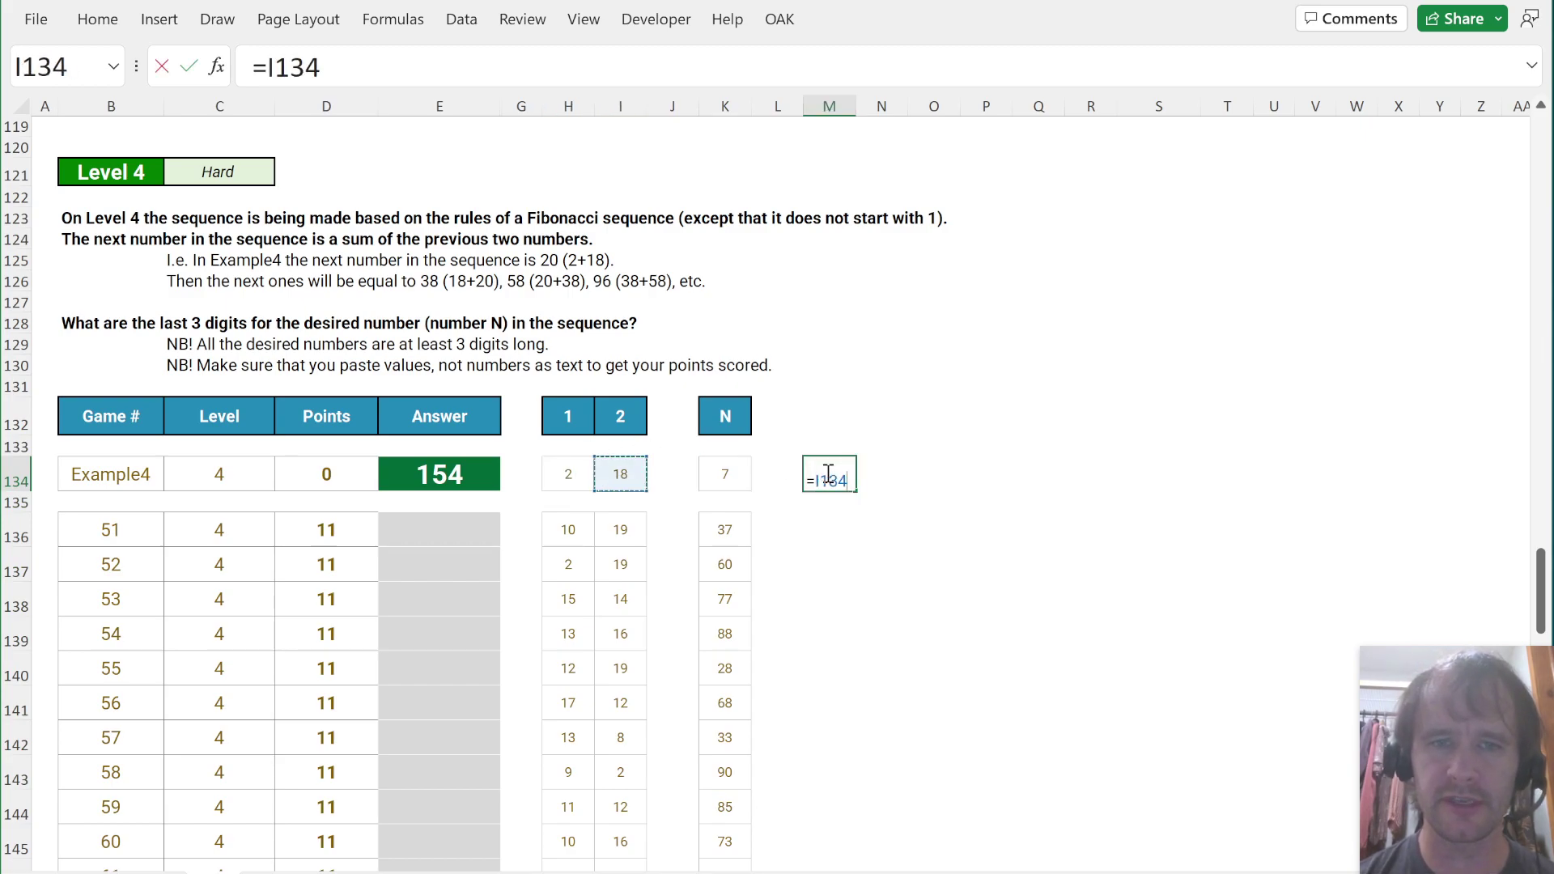
key("shift+Left")
key("Return")
Step: In O134 enter =SUM(M134:N134), giving the next term 20
key("Up")
key("Right")
key("Right")
type("=")
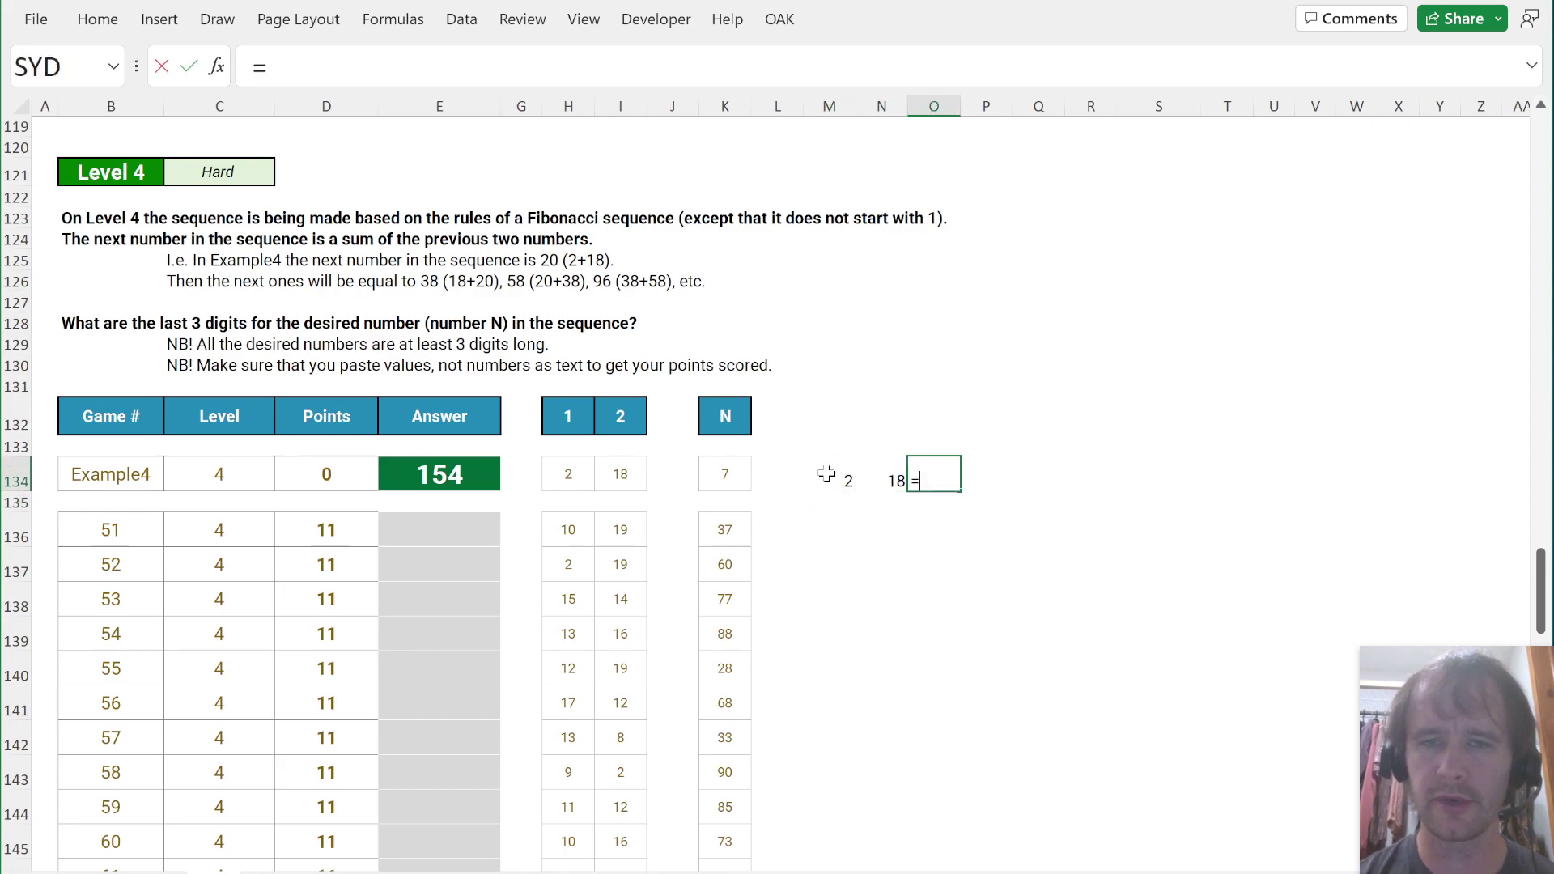
type("sum")
key("Tab")
key("Left")
key("Left")
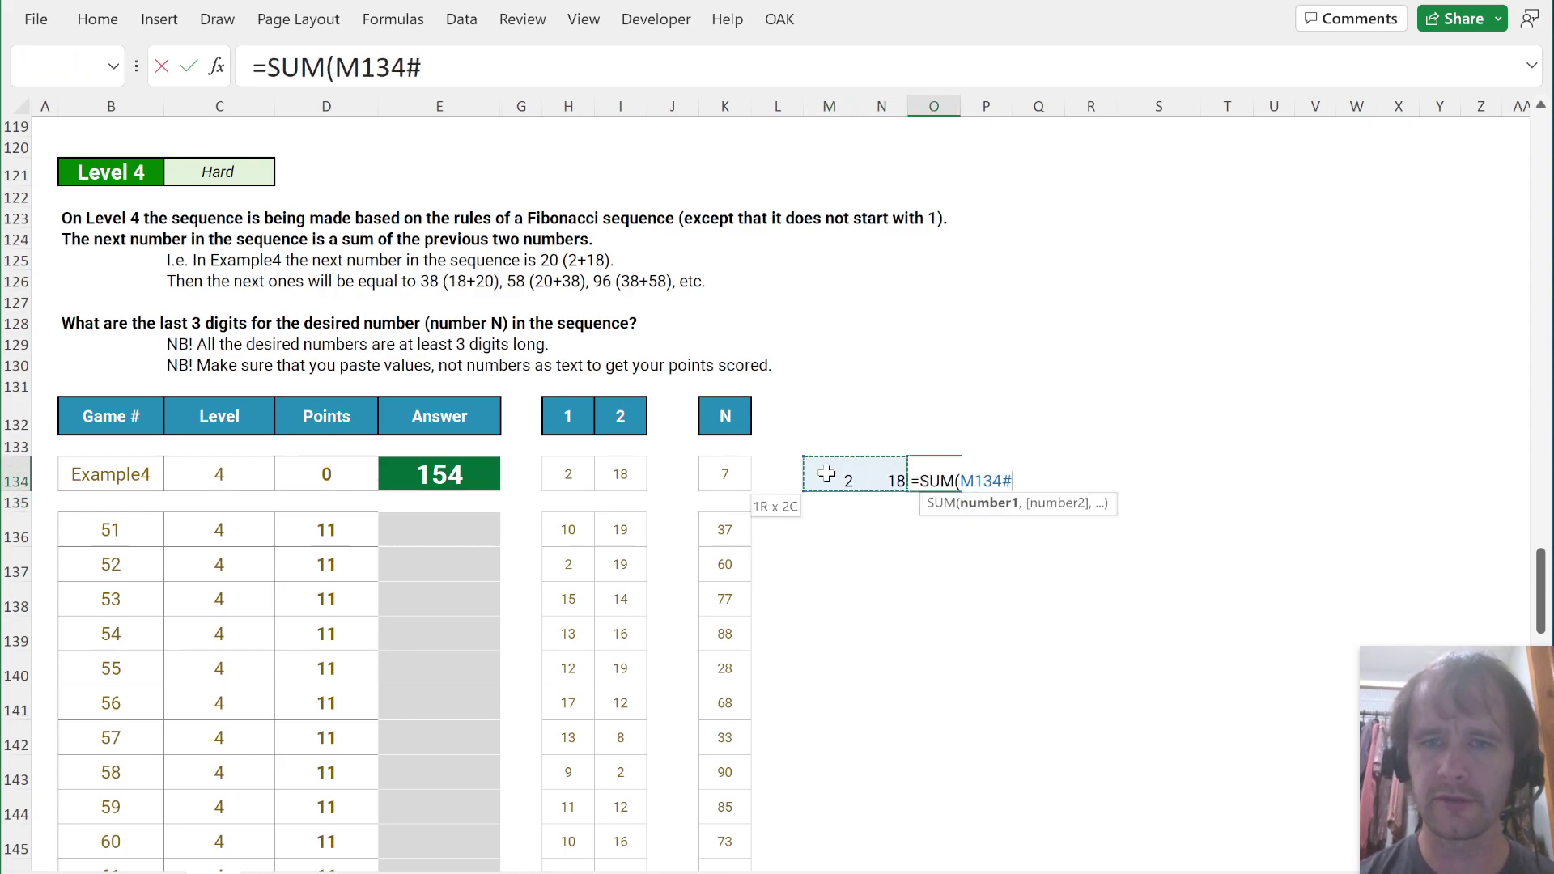
key("BackSpace")
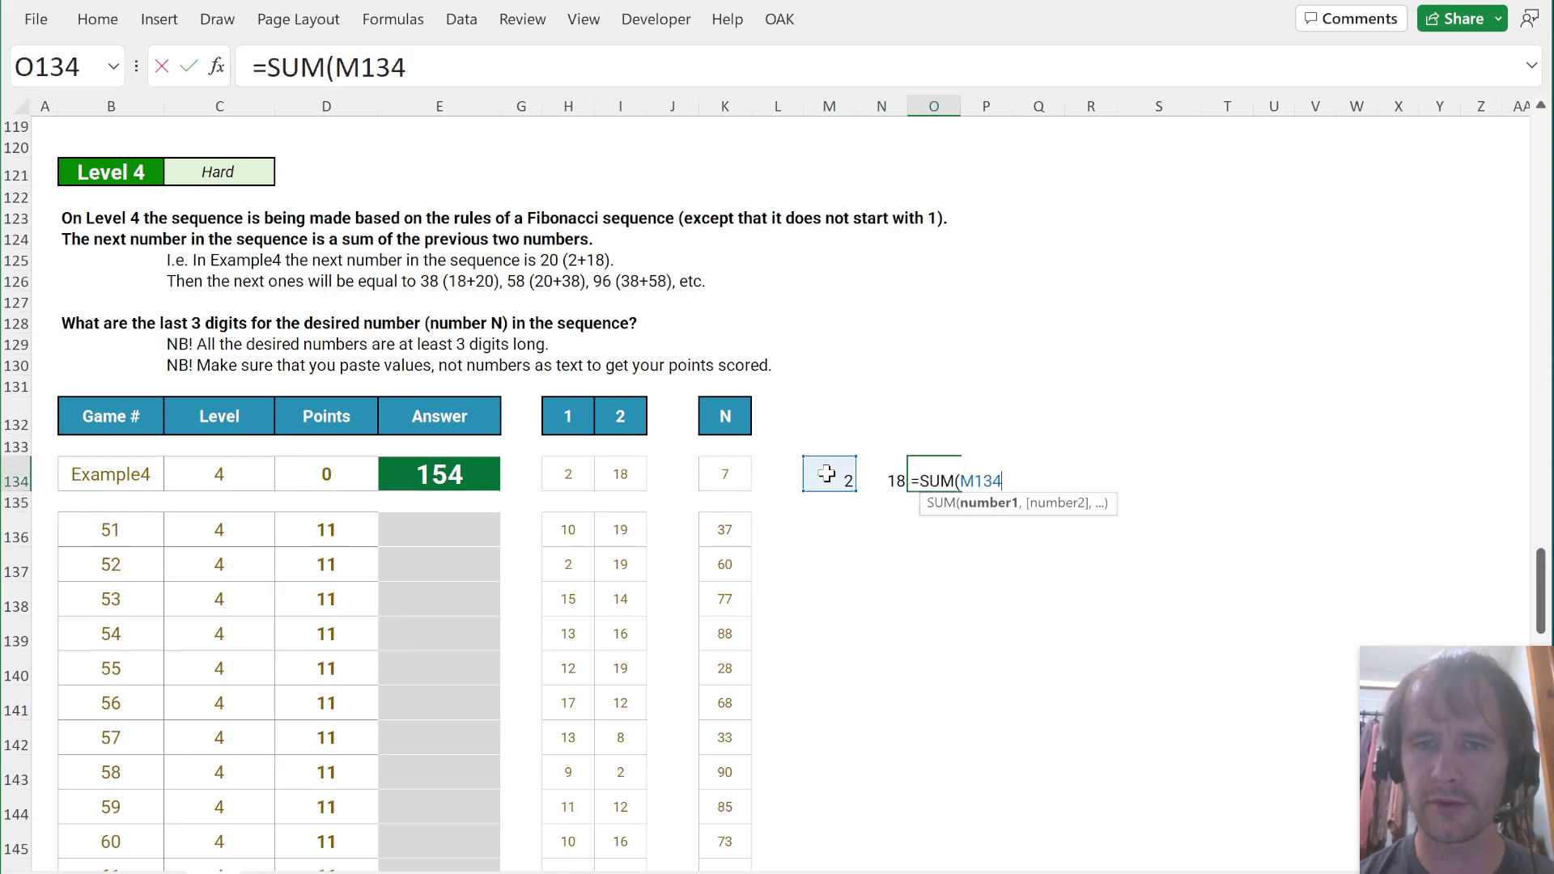
type(":M1")
key("BackSpace")
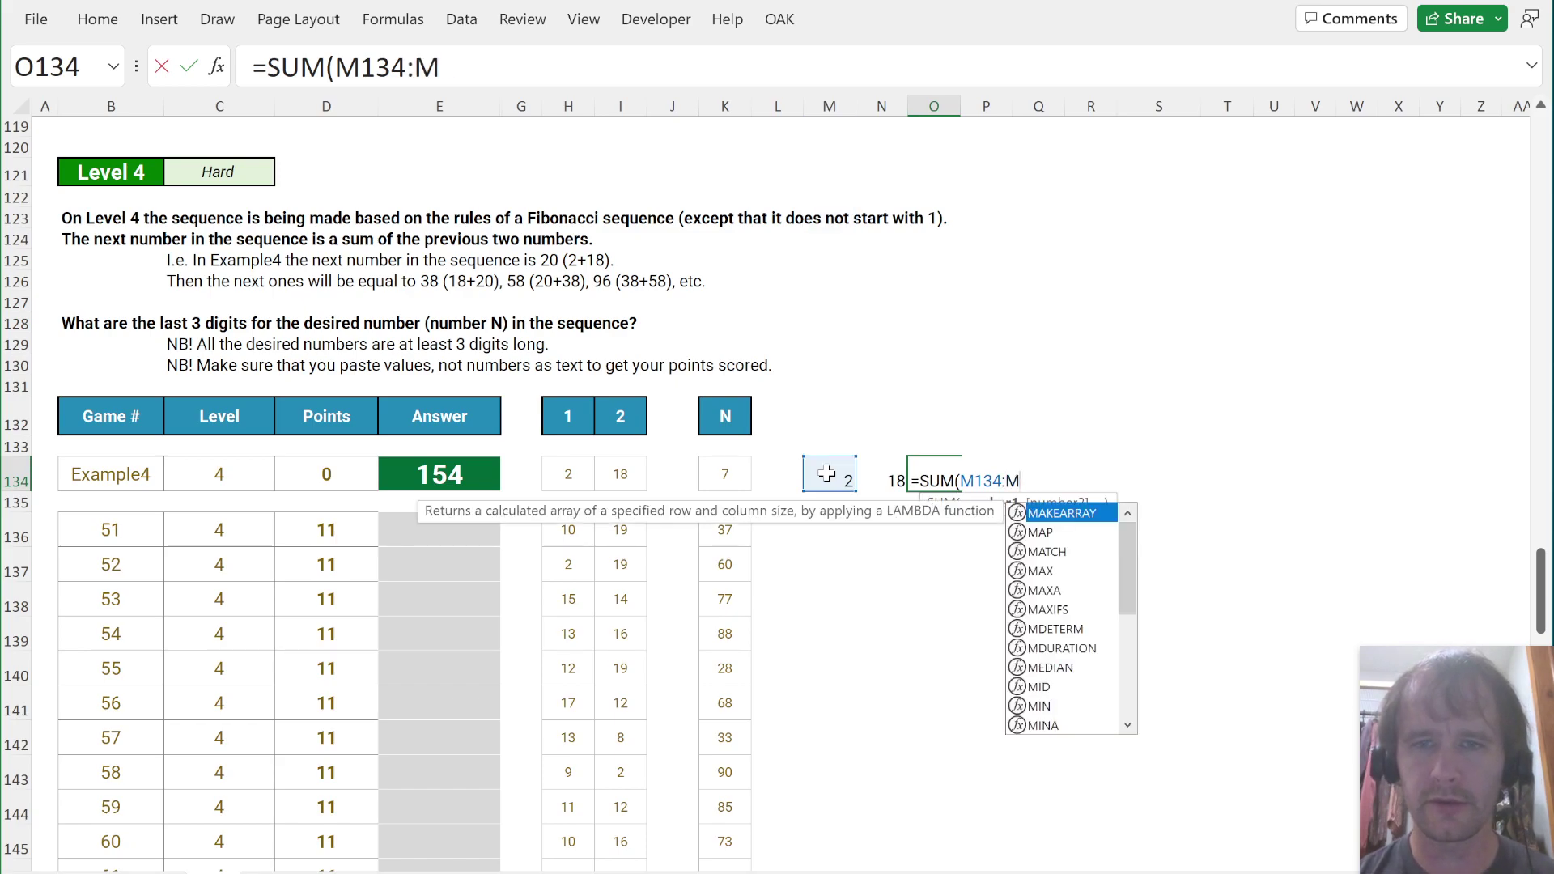
key("BackSpace")
type("N134)")
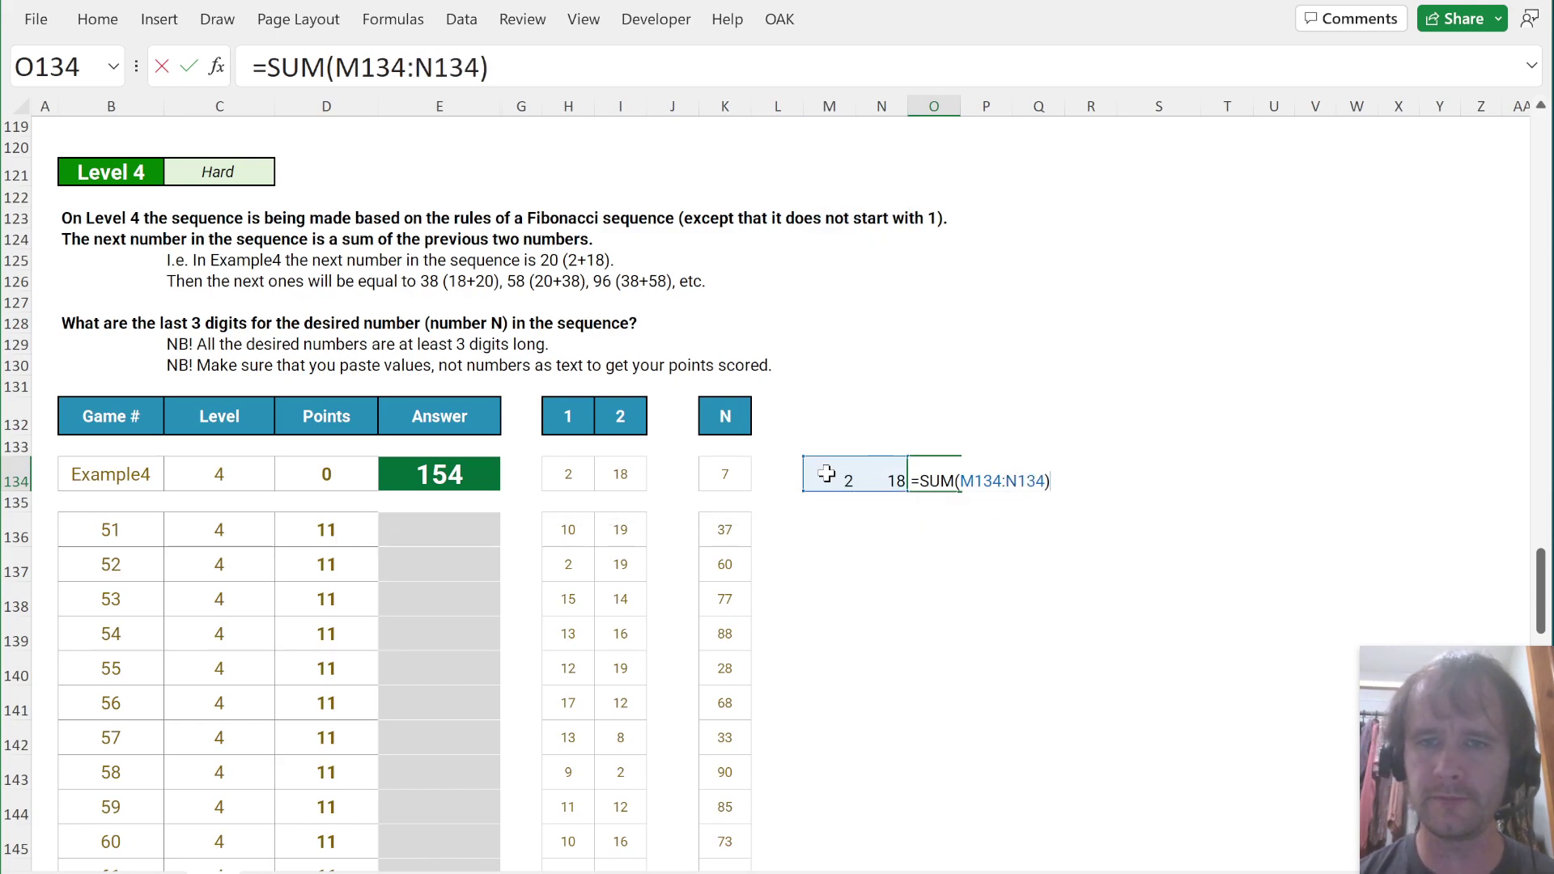
key("Return")
Step: Copy the SUM formula into P134:S134 for 38, 58, 96, 154, matching the example answer 154
key("Up")
key("Right")
key("ctrl+v")
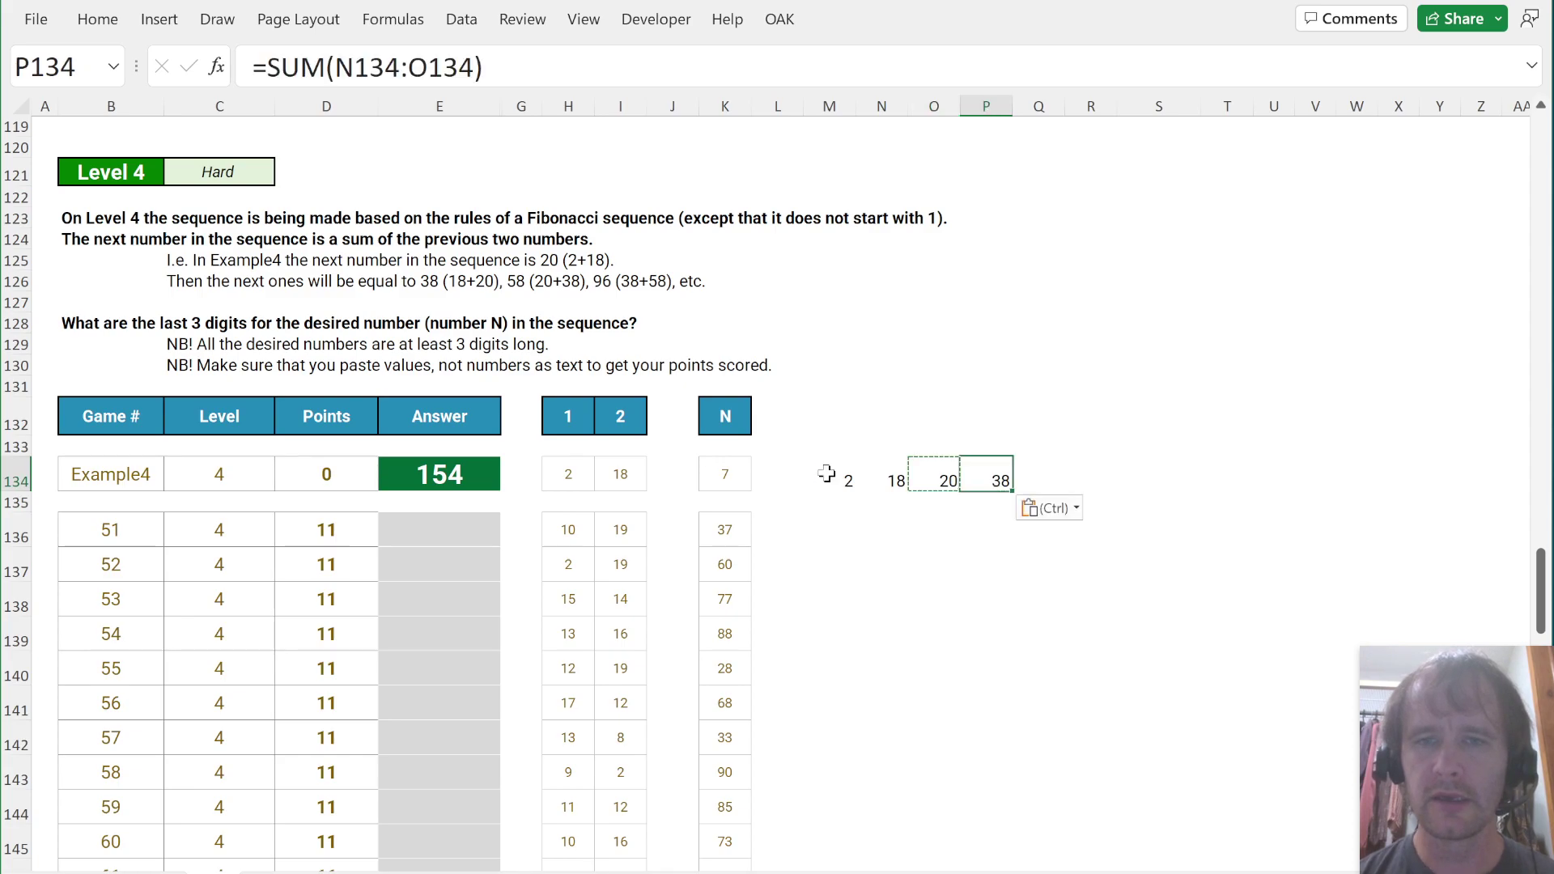
key("Right")
key("ctrl+v")
key("Right")
key("ctrl+v")
key("Right")
key("ctrl+v")
left_click(827, 474, "shift")
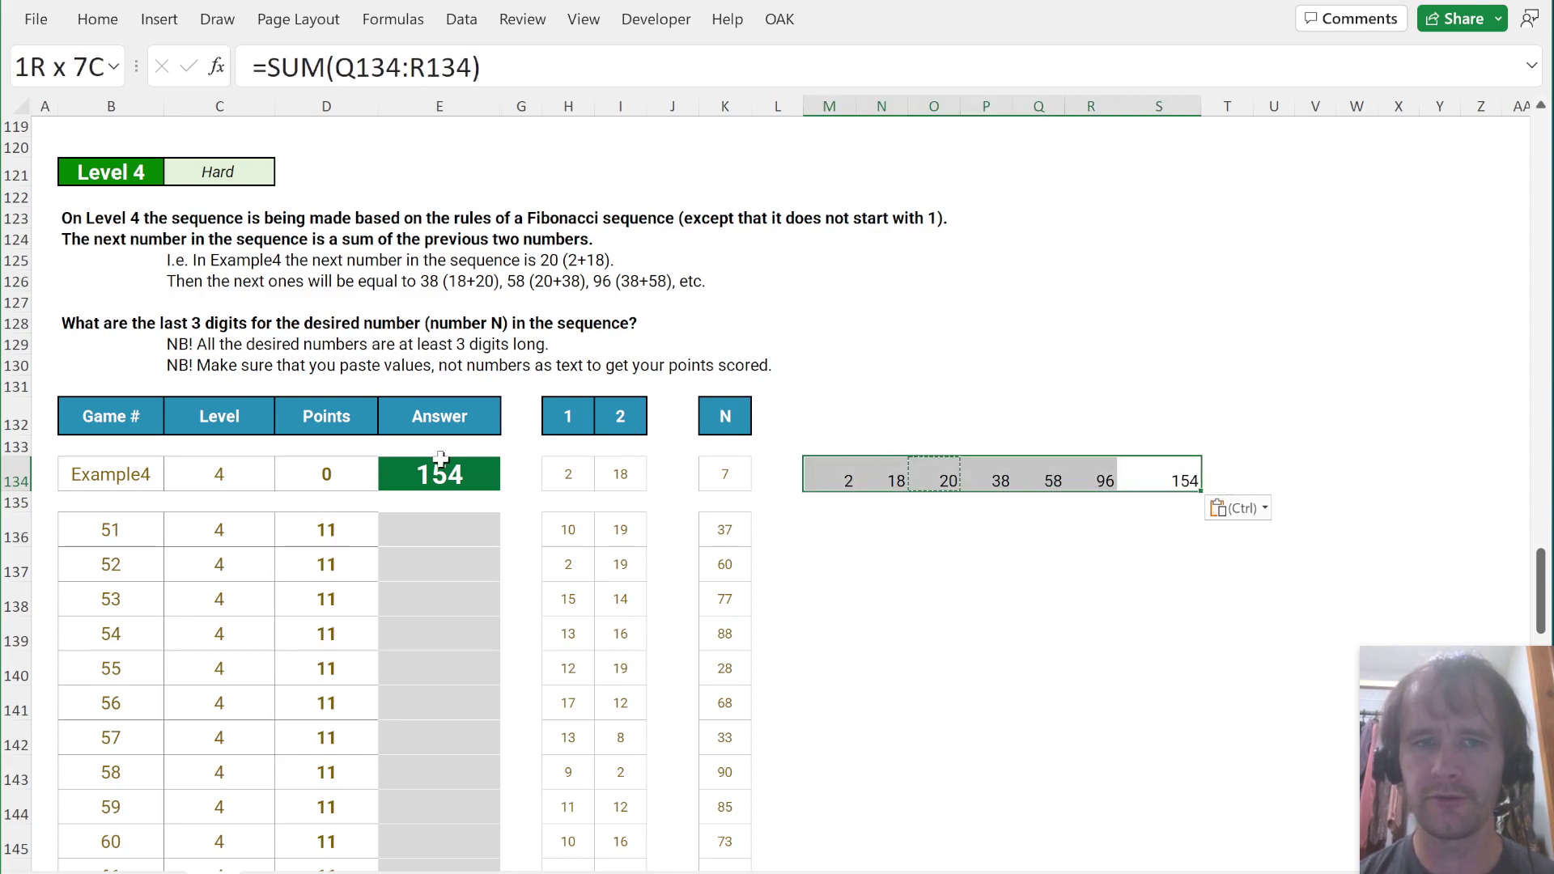
left_click(436, 478)
Step: Select the games' N values and the rebuilt sequence row
left_click(739, 526)
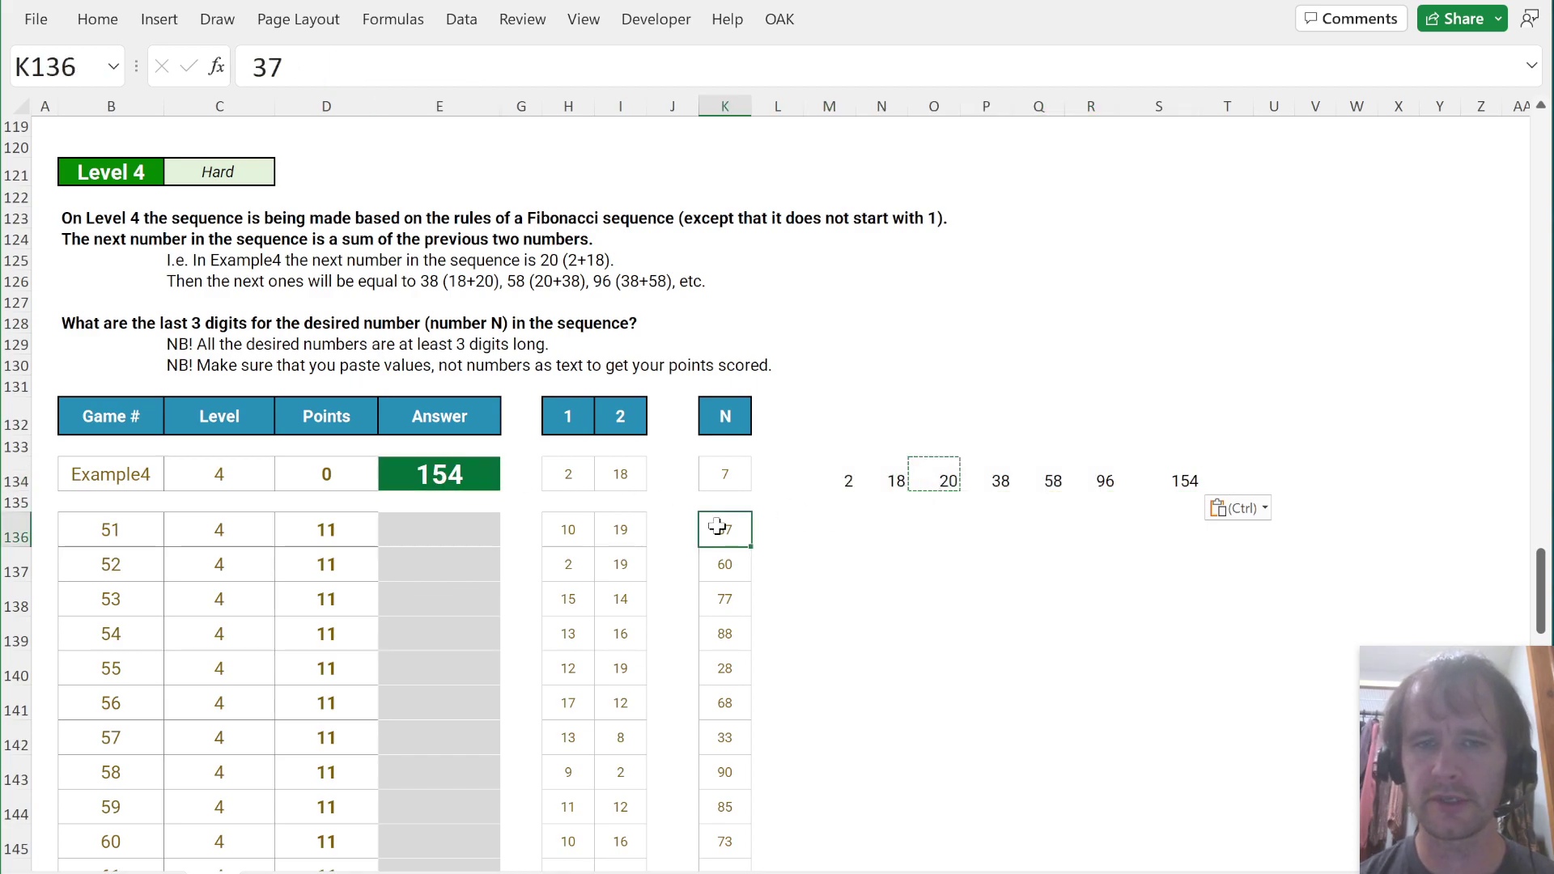
key("ctrl+shift+Down")
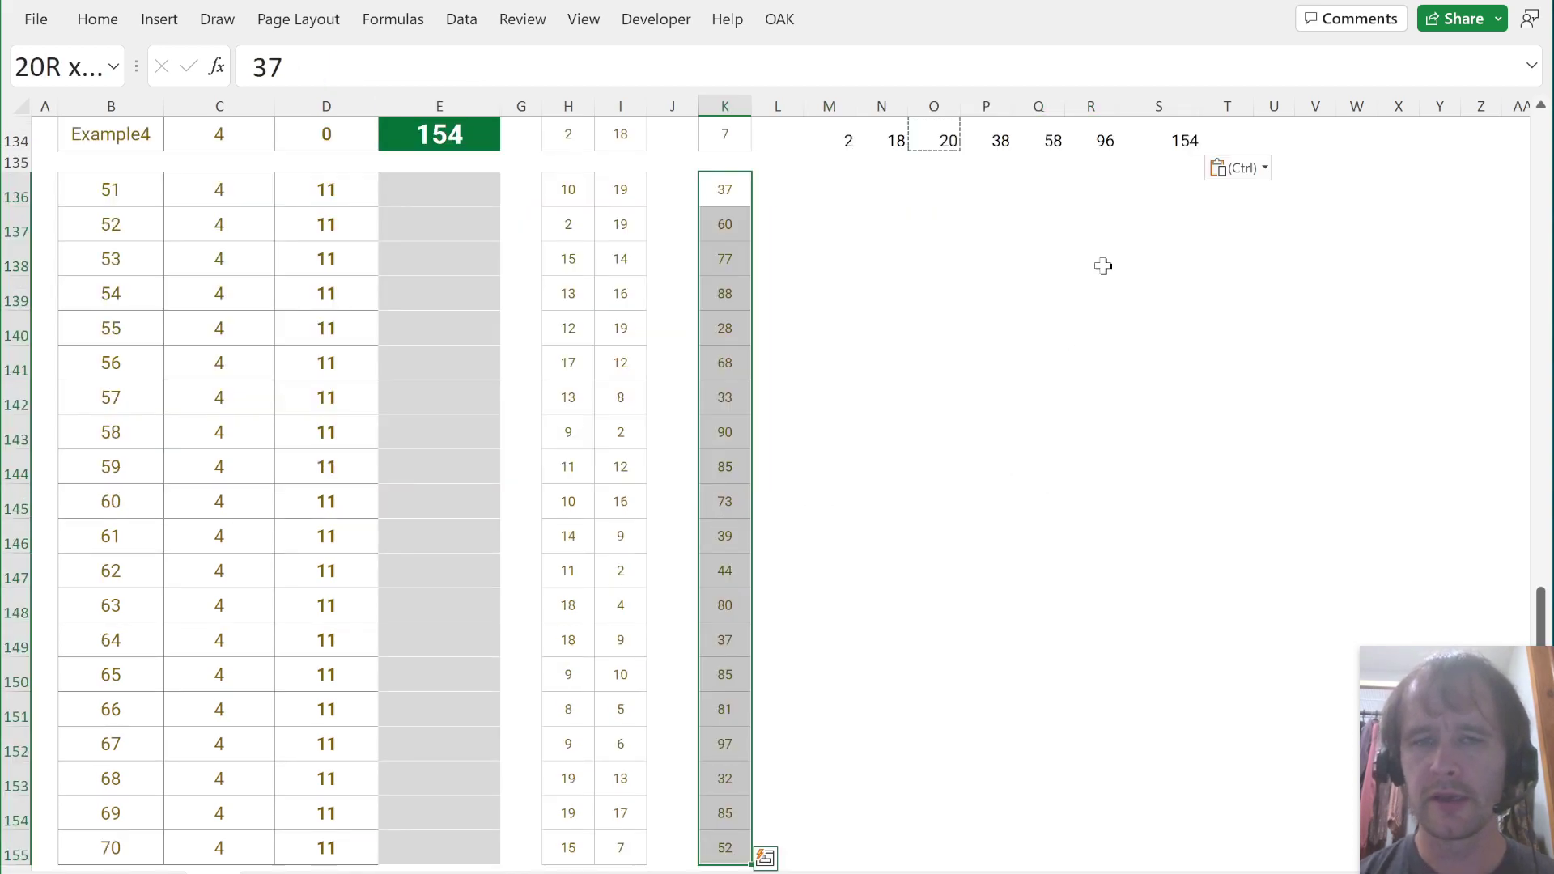
left_click(851, 139)
key("ctrl+shift+Right")
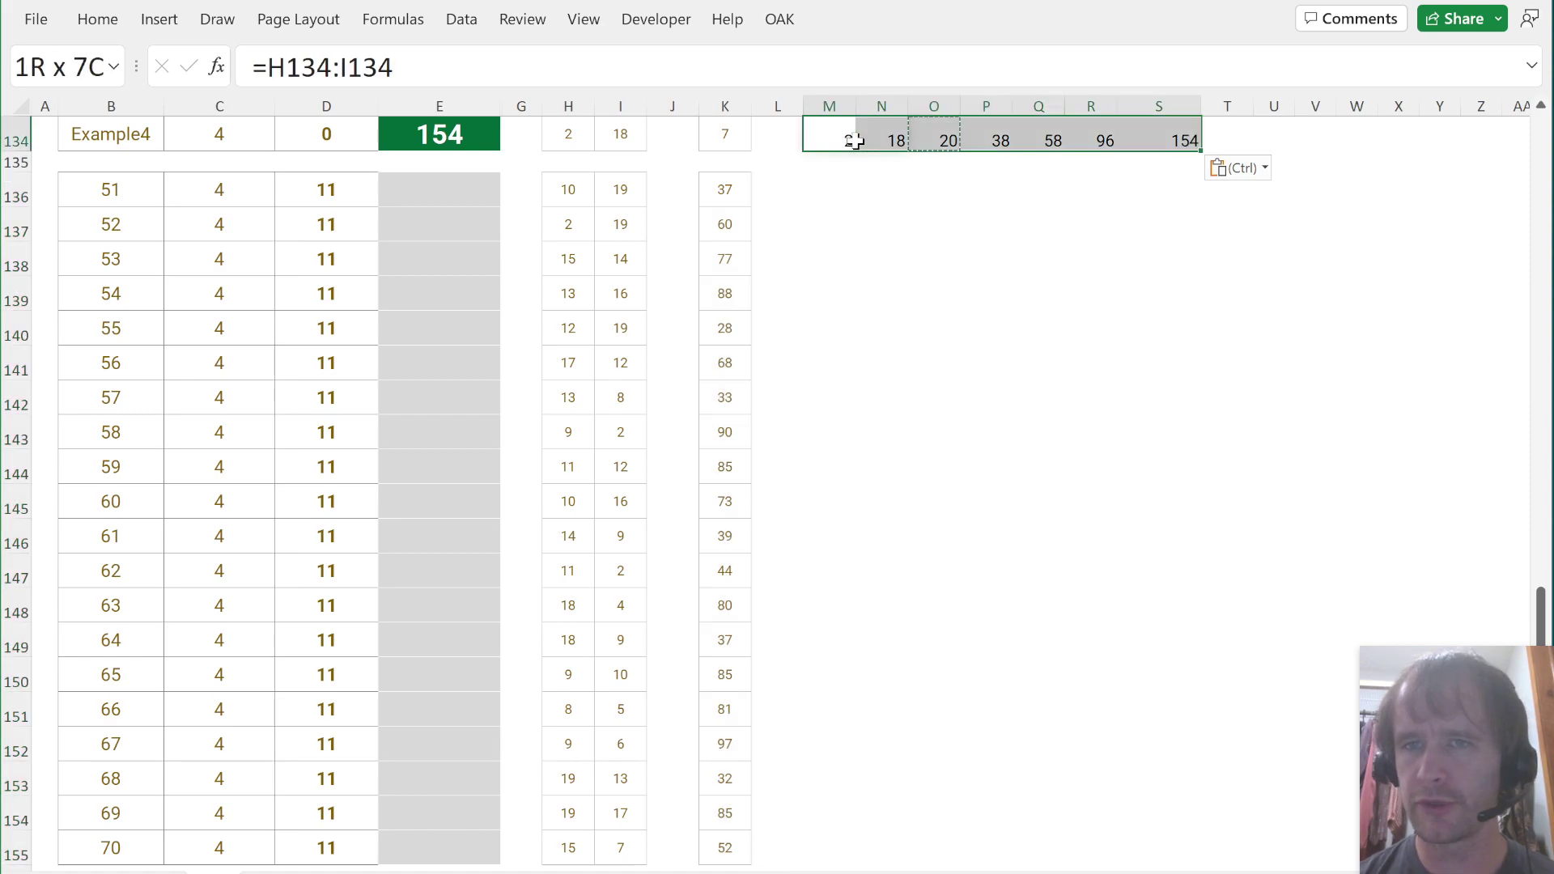
key("Down")
key("Down")
key("alt")
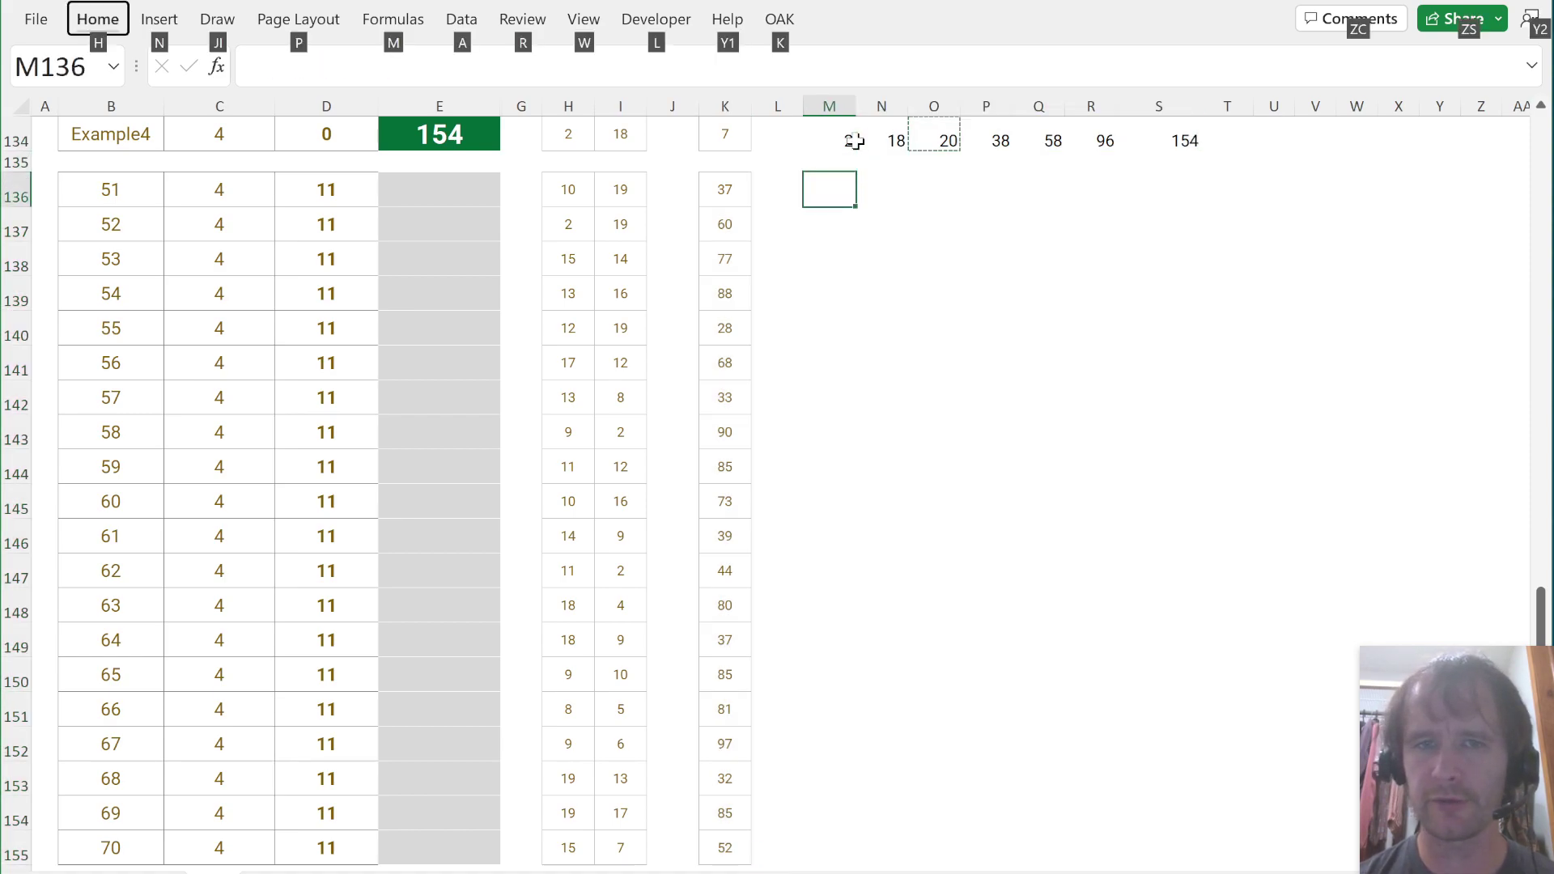
key("alt")
Step: Select the trial sequence in M134:S134 and delete it
left_click(724, 187)
key("ctrl+shift+Down")
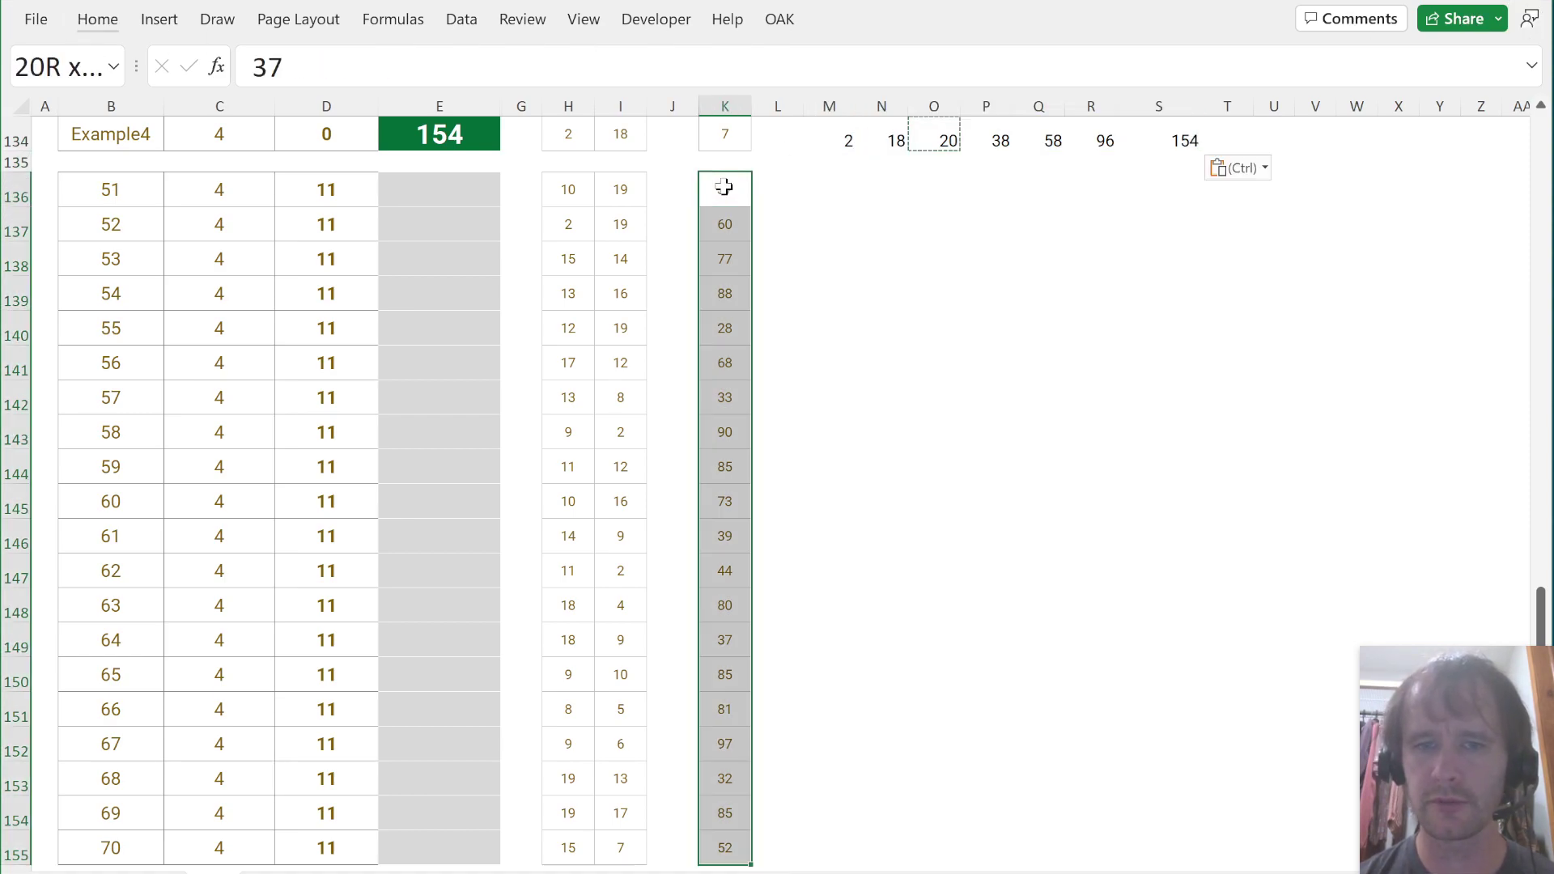
key("Up")
Step: Move back up to the Level 4 table headers and instruction text
key("Up")
key("Right")
key("Right")
key("Right")
key("Left")
key("ctrl+shift+Right")
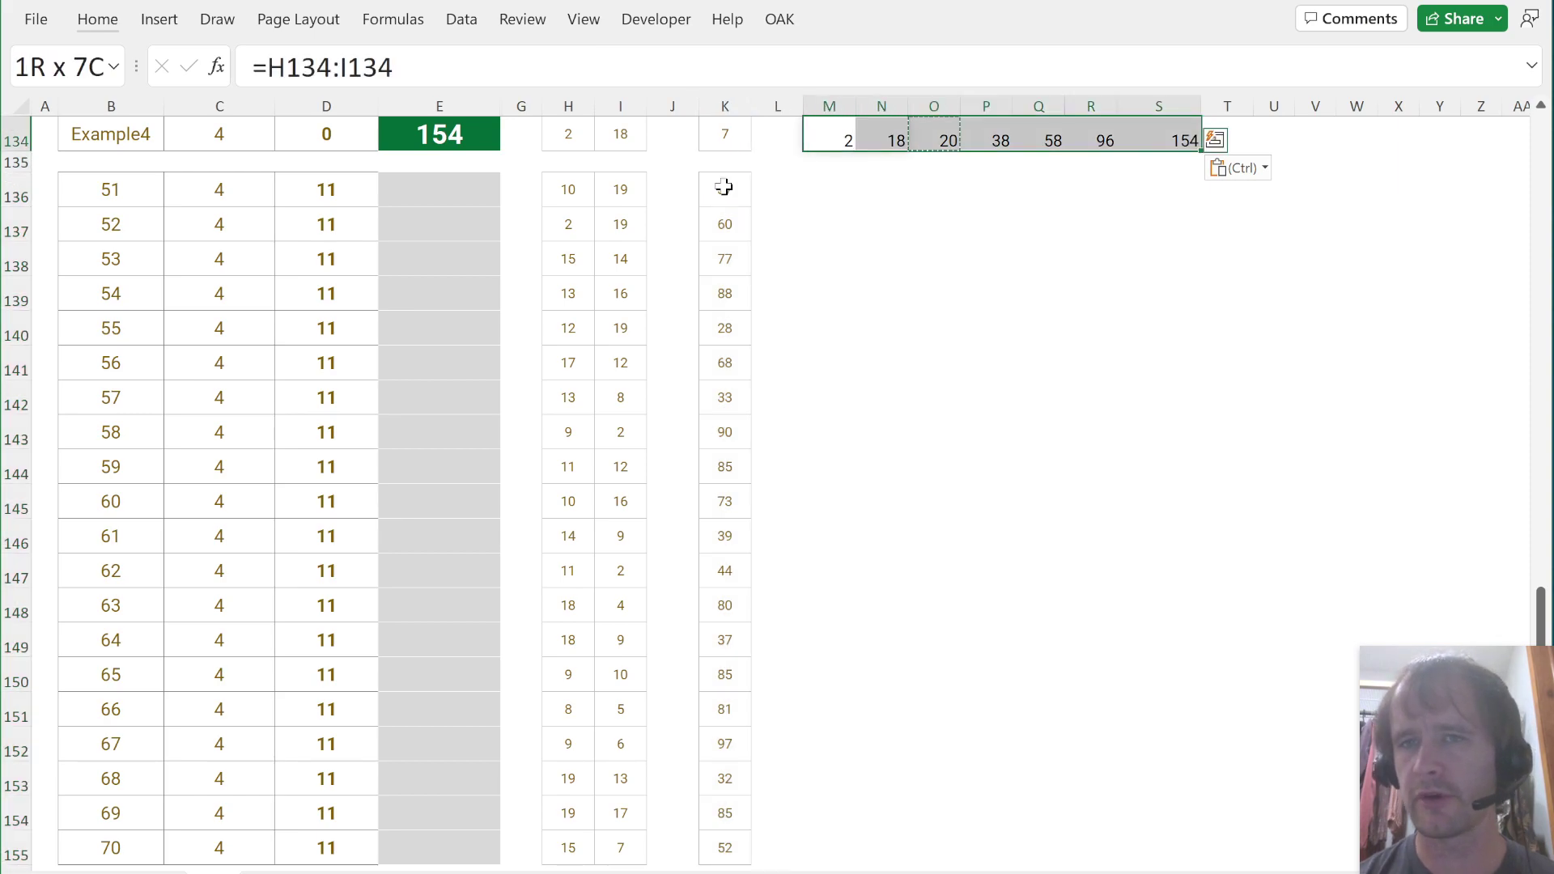
key("Delete")
key("Up")
key("Up")
key("Left")
key("Left")
key("Left")
key("Up")
key("Up")
key("Left")
key("Left")
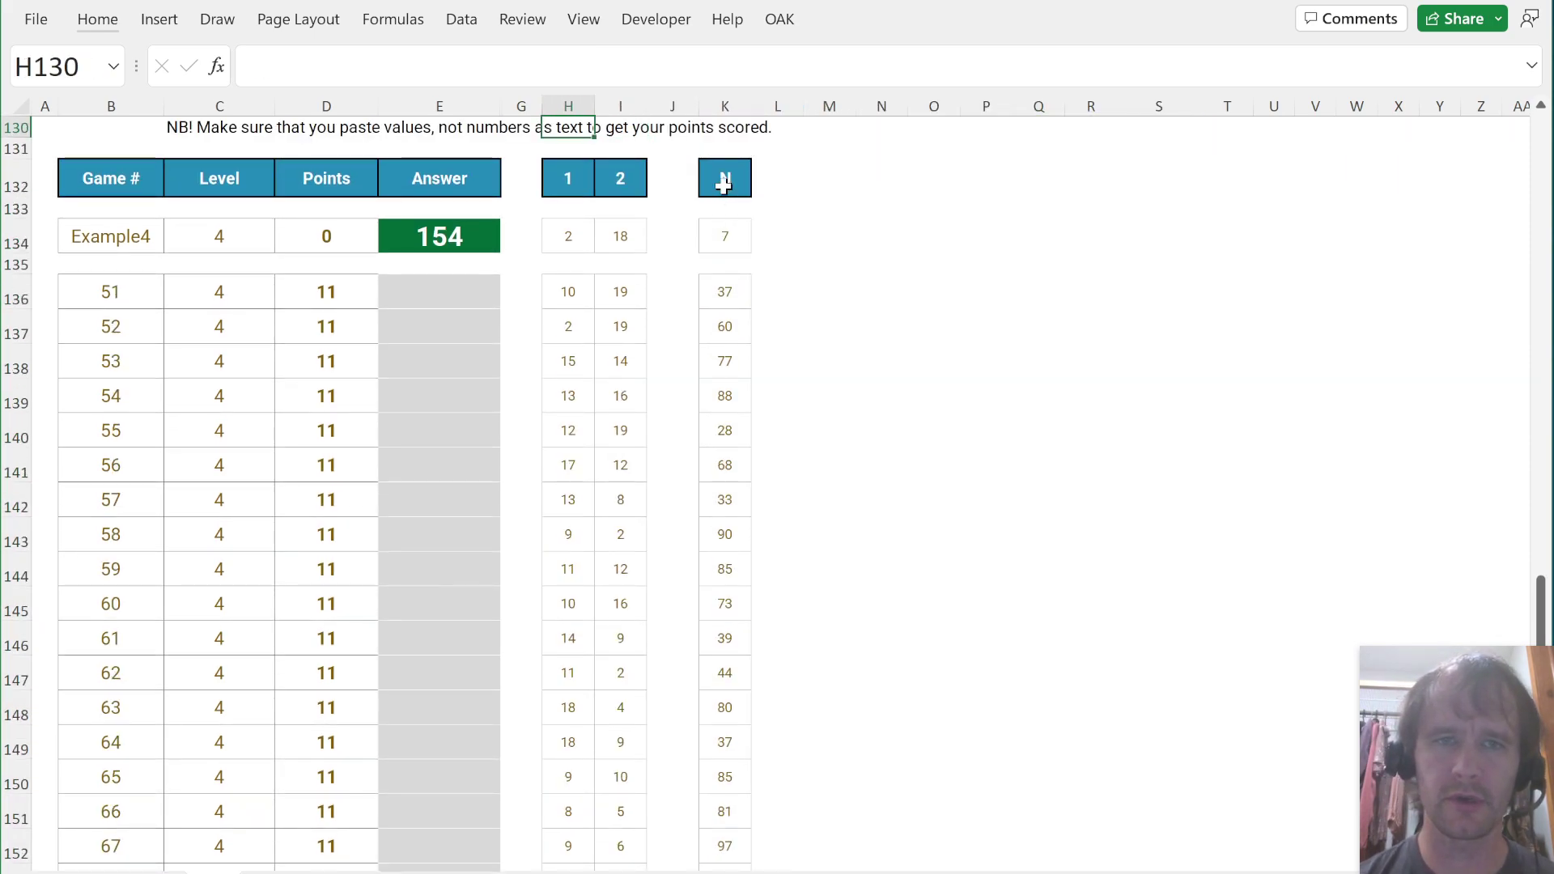
key("Left")
key("Up")
key("Up")
key("Up")
key("Up")
key("Up")
key("Up")
key("Up")
key("Up")
key("Up")
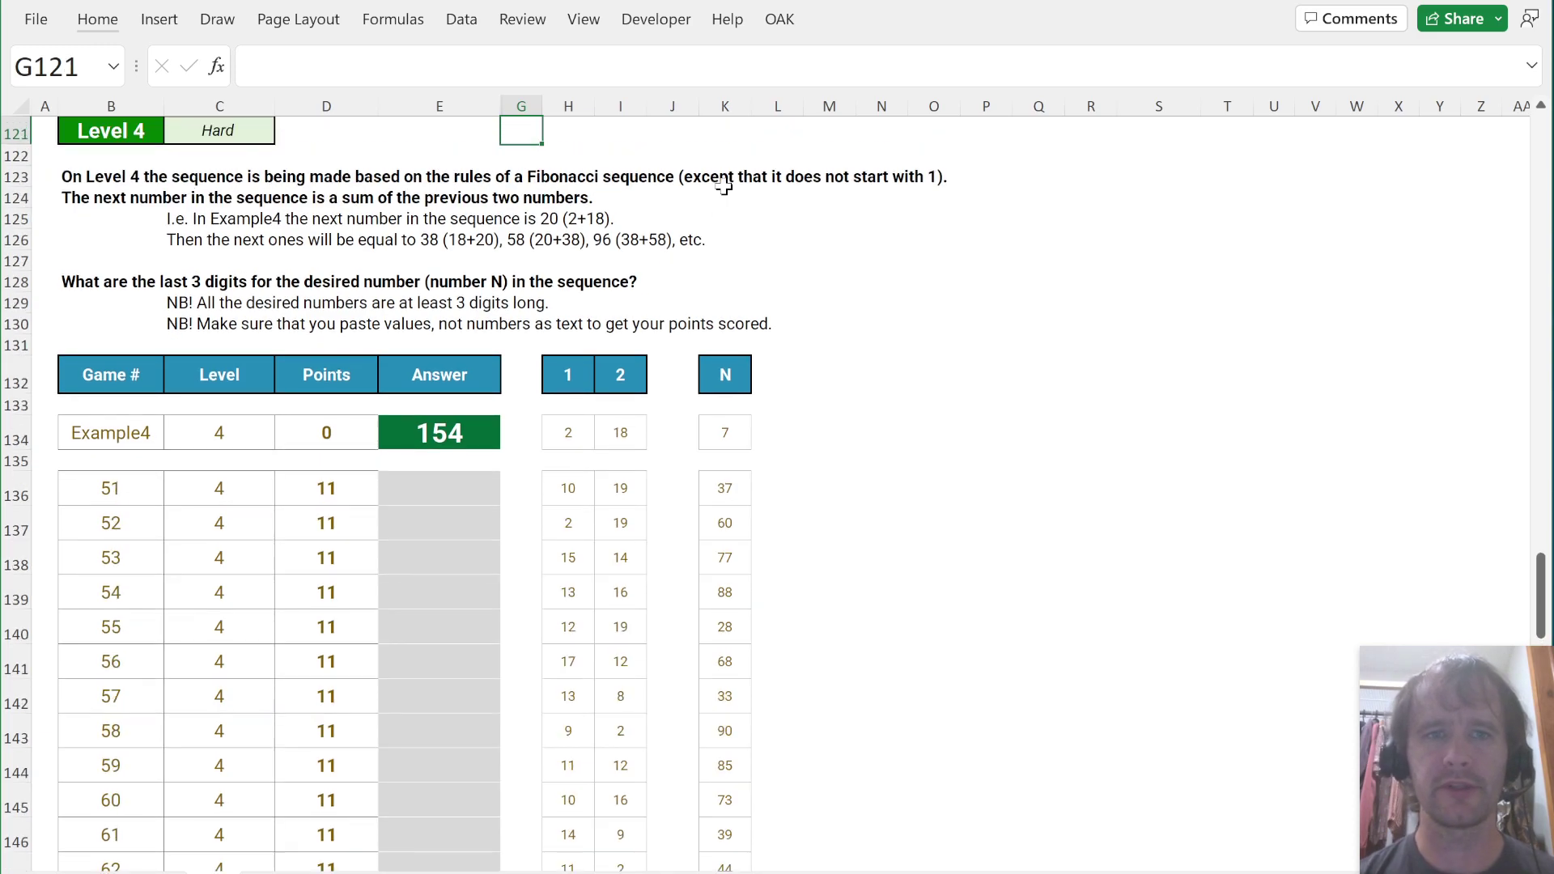